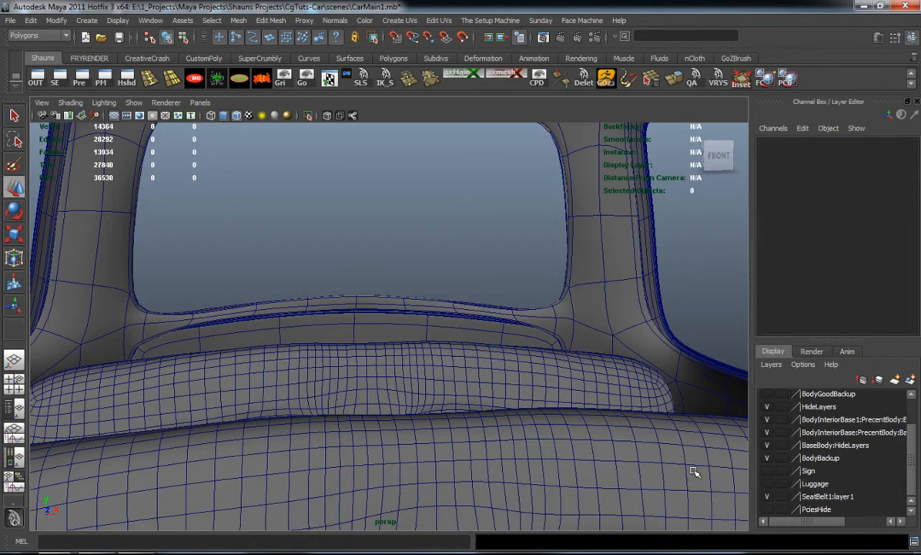
Turn on the PciesHide layer, then duplicate the front seat belt and shift the copy about -7.66 in Z towards the rear pillar
{"action": "left_click_drag", "start_coordinate": [456, 382], "coordinate": [446, 402], "text": "alt"}
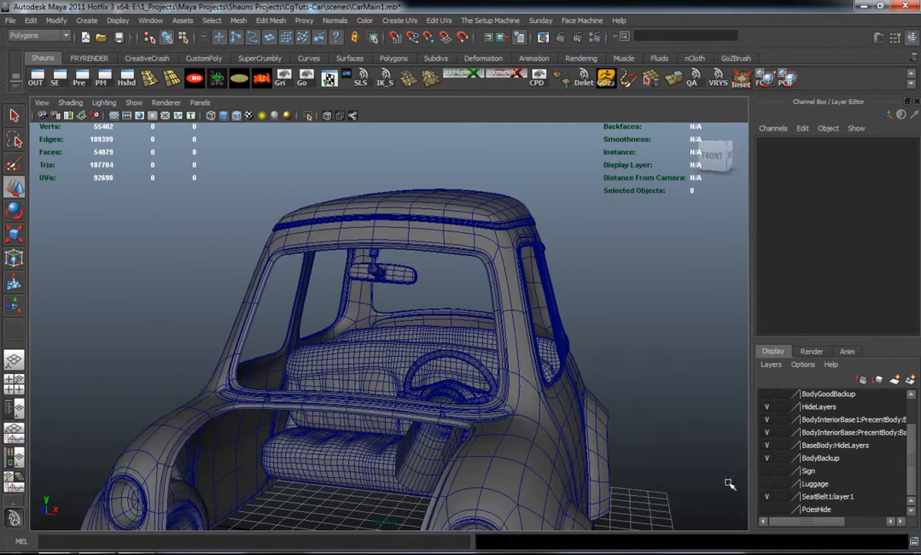
{"action": "left_click", "coordinate": [767, 509]}
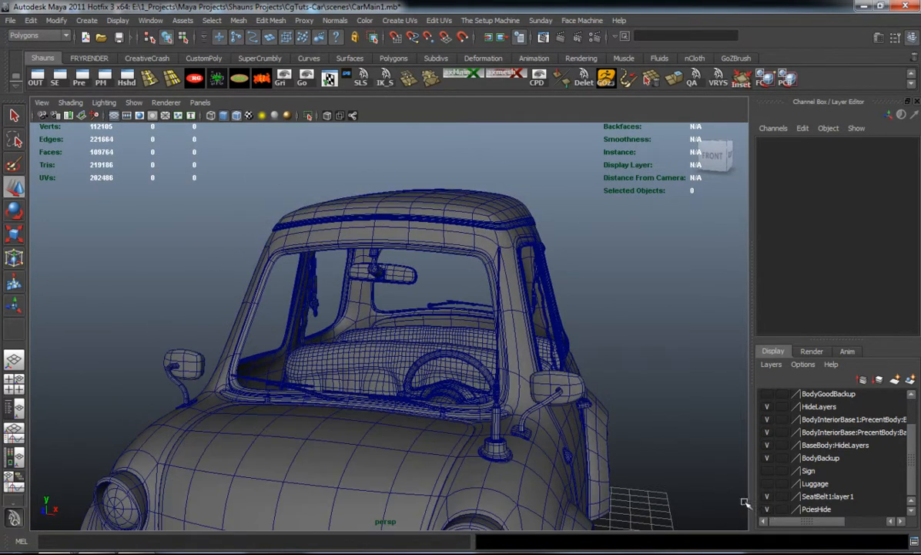
{"action": "left_click", "coordinate": [309, 300]}
{"action": "scroll", "coordinate": [288, 346], "scroll_direction": "up", "scroll_amount": 6}
{"action": "key", "text": "Up"}
{"action": "scroll", "coordinate": [216, 309], "scroll_direction": "down", "scroll_amount": 1}
{"action": "middle_click_drag", "start_coordinate": [221, 294], "coordinate": [294, 389], "text": "alt"}
{"action": "key", "text": "Up"}
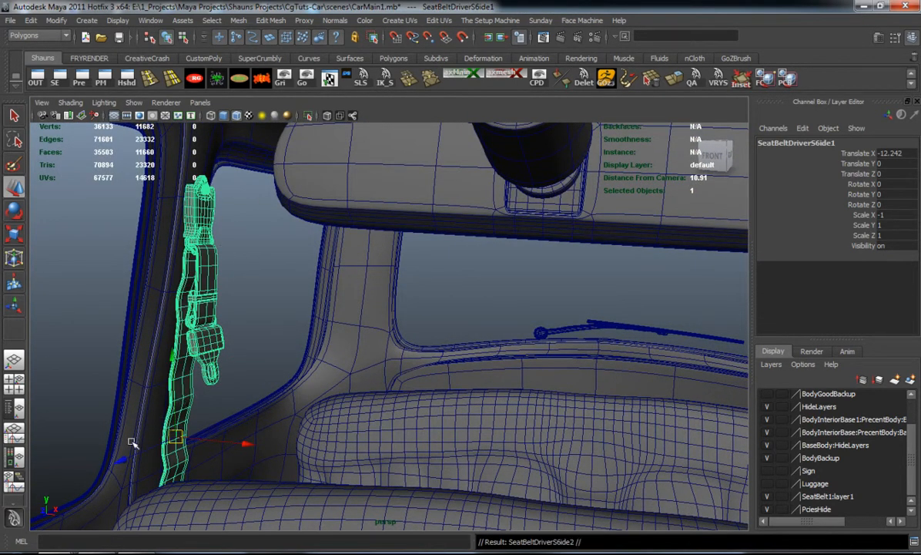
{"action": "middle_click_drag", "start_coordinate": [210, 435], "coordinate": [393, 400]}
{"action": "scroll", "coordinate": [360, 387], "scroll_direction": "up", "scroll_amount": 3}
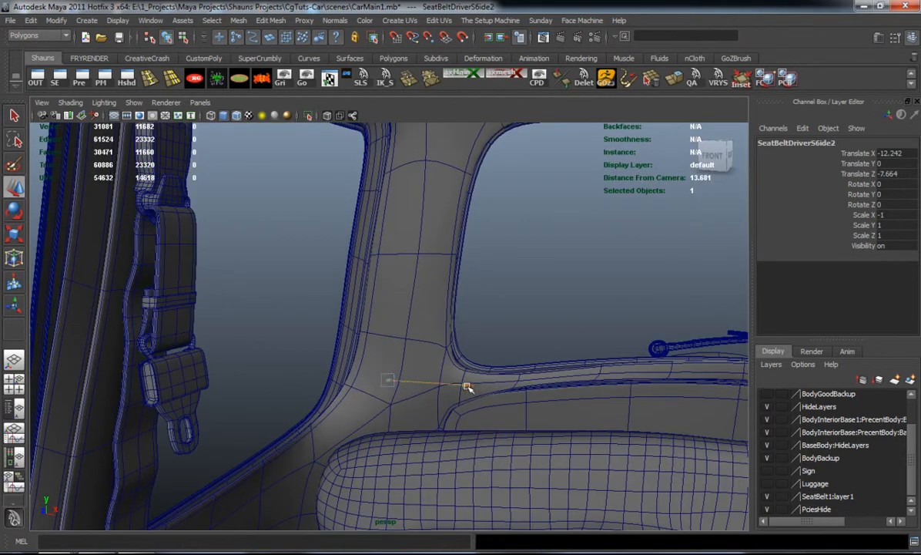
Place the belt copy near the rear pillar at about X -11.34, Z -5.38 and rotate it about -60 degrees in Y
{"action": "middle_click_drag", "start_coordinate": [363, 430], "coordinate": [357, 450]}
{"action": "left_click_drag", "start_coordinate": [447, 416], "coordinate": [344, 421]}
{"action": "key", "text": "e"}
{"action": "left_click_drag", "start_coordinate": [487, 354], "coordinate": [340, 337]}
{"action": "key", "text": "ctrl+z"}
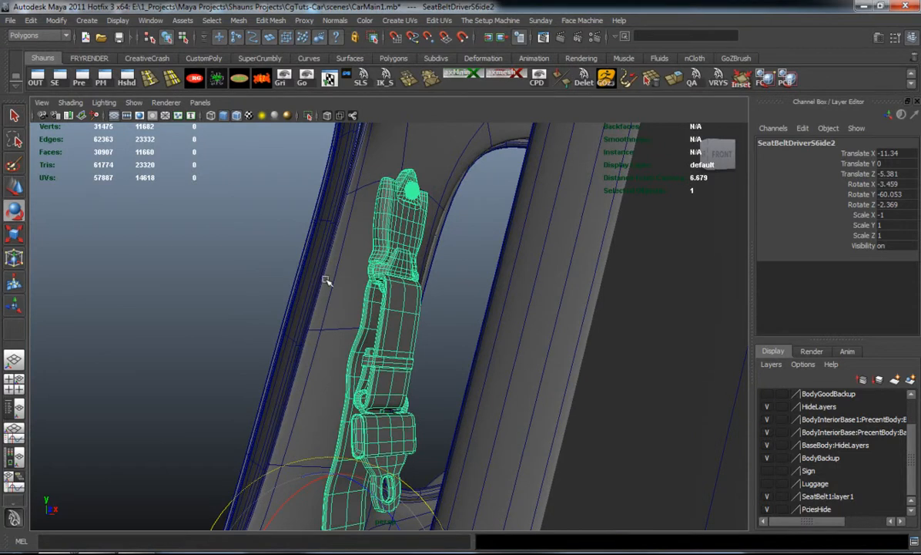
Try to move the belt copy's pivot away from the lower end of the strap, towards its top mount
{"action": "left_click_drag", "start_coordinate": [372, 426], "coordinate": [369, 385], "text": "alt"}
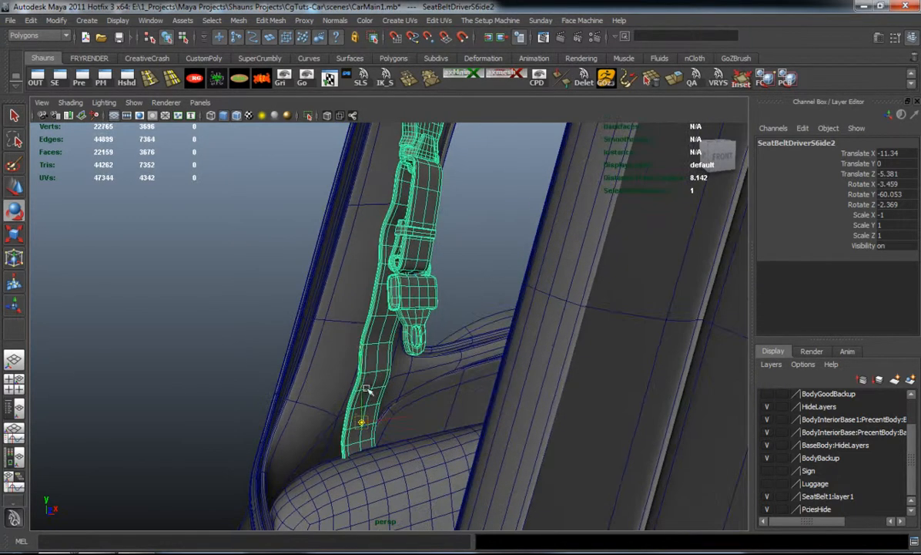
{"action": "middle_click_drag", "start_coordinate": [410, 133], "coordinate": [450, 329], "text": "alt"}
{"action": "right_click_drag", "start_coordinate": [451, 329], "coordinate": [436, 279], "text": "alt"}
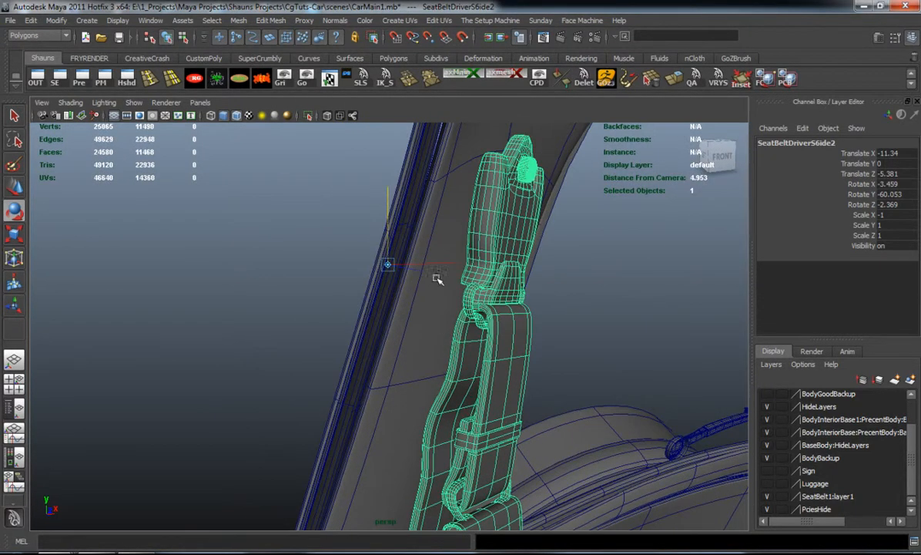
{"action": "left_click", "coordinate": [486, 265]}
{"action": "key", "text": "ctrl+z"}
{"action": "left_click", "coordinate": [465, 268]}
Refine the belt copy's position and rotation until it sits against the rear pillar, and freeze its transformations
{"action": "left_click_drag", "start_coordinate": [538, 261], "coordinate": [439, 263], "text": "alt"}
{"action": "middle_click_drag", "start_coordinate": [477, 270], "coordinate": [428, 311], "text": "alt"}
{"action": "left_click_drag", "start_coordinate": [434, 310], "coordinate": [441, 312], "text": "alt"}
{"action": "key", "text": "e"}
{"action": "left_click_drag", "start_coordinate": [556, 330], "coordinate": [571, 333]}
{"action": "left_click_drag", "start_coordinate": [642, 267], "coordinate": [487, 273]}
{"action": "middle_click_drag", "start_coordinate": [489, 304], "coordinate": [461, 208], "text": "alt"}
{"action": "right_click_drag", "start_coordinate": [461, 208], "coordinate": [449, 322], "text": "alt"}
{"action": "left_click_drag", "start_coordinate": [433, 341], "coordinate": [369, 178], "text": "alt"}
{"action": "left_click", "coordinate": [263, 79]}
{"action": "left_click_drag", "start_coordinate": [245, 173], "coordinate": [206, 255], "text": "alt"}
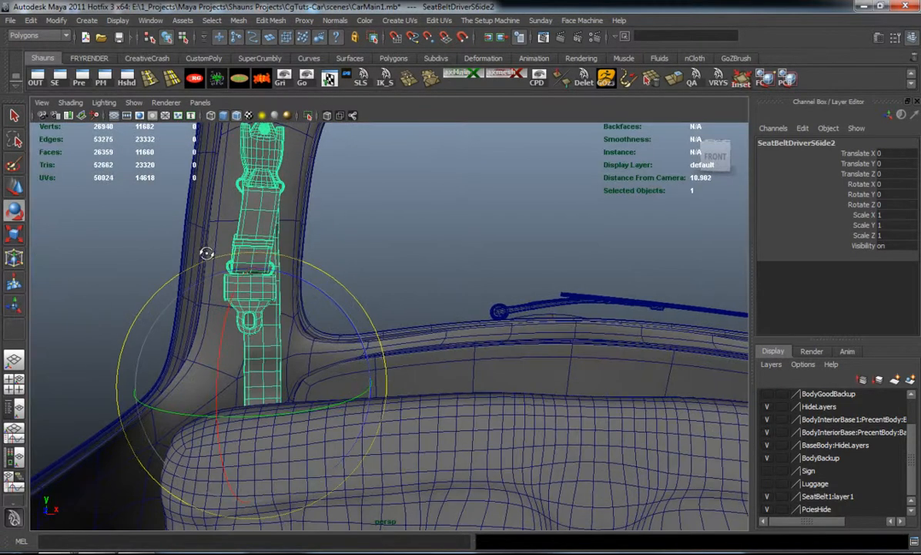
Duplicate the rear seat belt and move the copy about 9.33 in X towards the opposite rear pillar
{"action": "left_click", "coordinate": [376, 229]}
{"action": "left_click_drag", "start_coordinate": [377, 257], "coordinate": [350, 253], "text": "alt"}
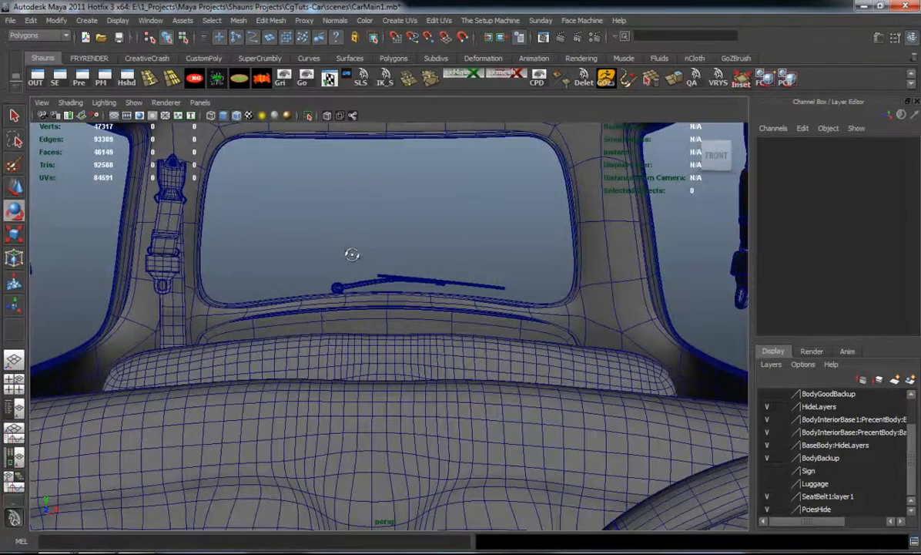
{"action": "key", "text": "ctrl+z"}
{"action": "key", "text": "w"}
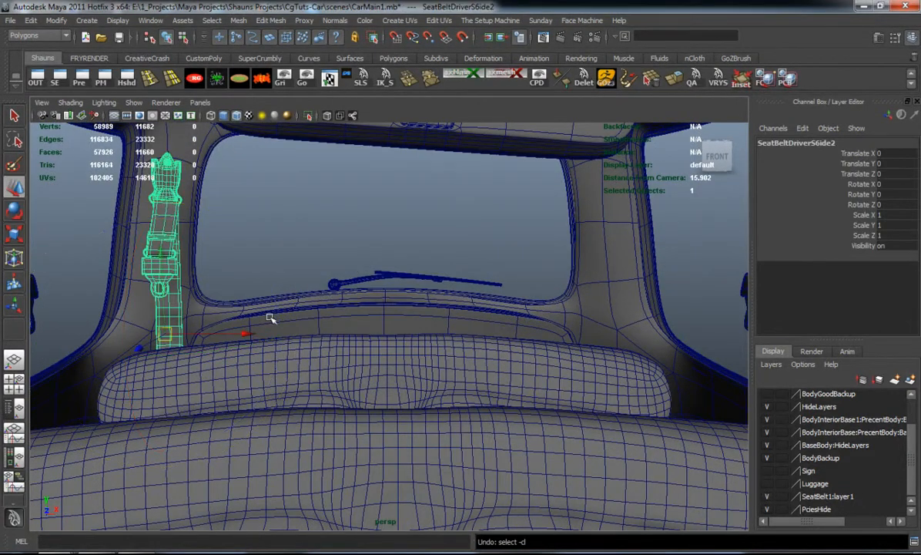
{"action": "middle_click_drag", "start_coordinate": [494, 329], "coordinate": [681, 327]}
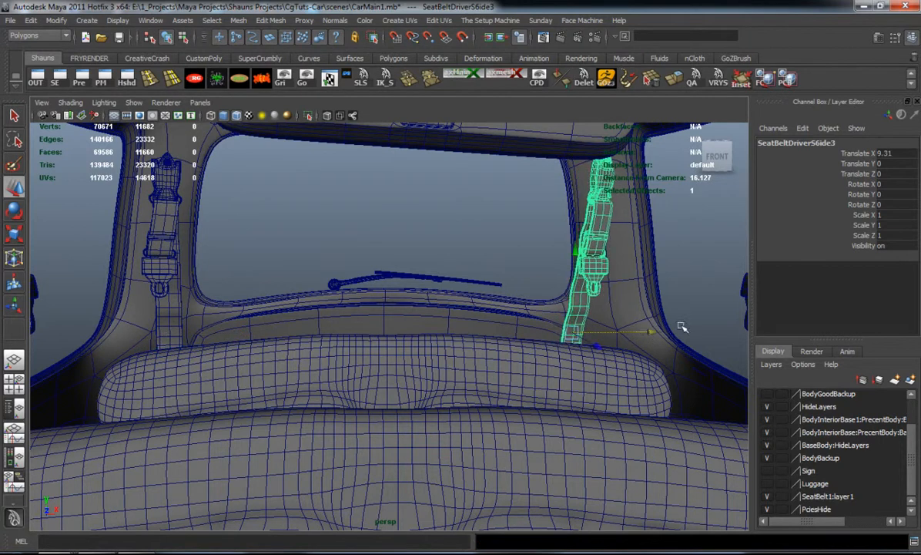
Mirror the copied rear belt by setting its Scale X to -1
{"action": "left_click", "coordinate": [896, 215]}
{"action": "type", "text": "-1"}
{"action": "key", "text": "Return"}
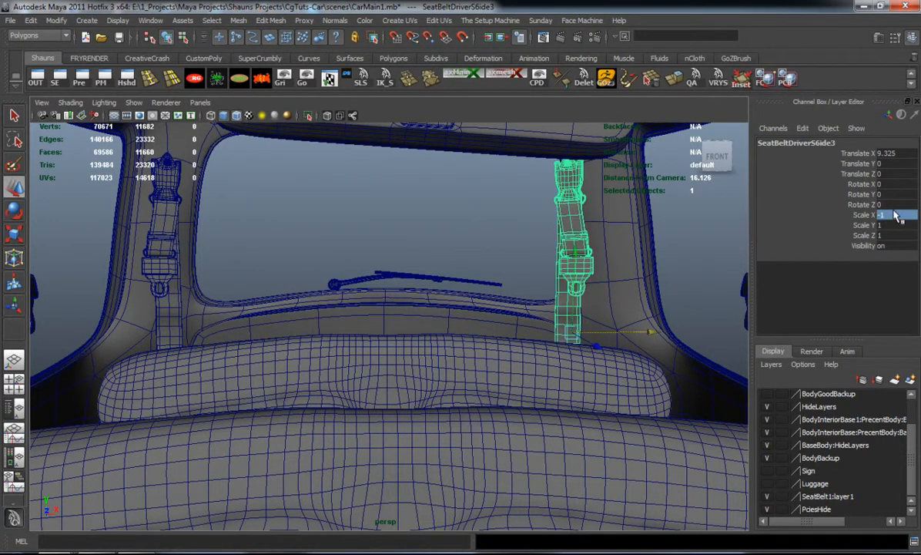
Shift the mirrored belt to about 10.06 in X so it sits on the rear pillar, and deselect it
{"action": "middle_click_drag", "start_coordinate": [526, 290], "coordinate": [334, 291], "text": "alt"}
{"action": "right_click_drag", "start_coordinate": [333, 291], "coordinate": [347, 291], "text": "alt"}
{"action": "left_click_drag", "start_coordinate": [347, 291], "coordinate": [365, 285], "text": "alt"}
{"action": "middle_click_drag", "start_coordinate": [366, 286], "coordinate": [364, 370], "text": "alt"}
{"action": "left_click_drag", "start_coordinate": [465, 426], "coordinate": [486, 420]}
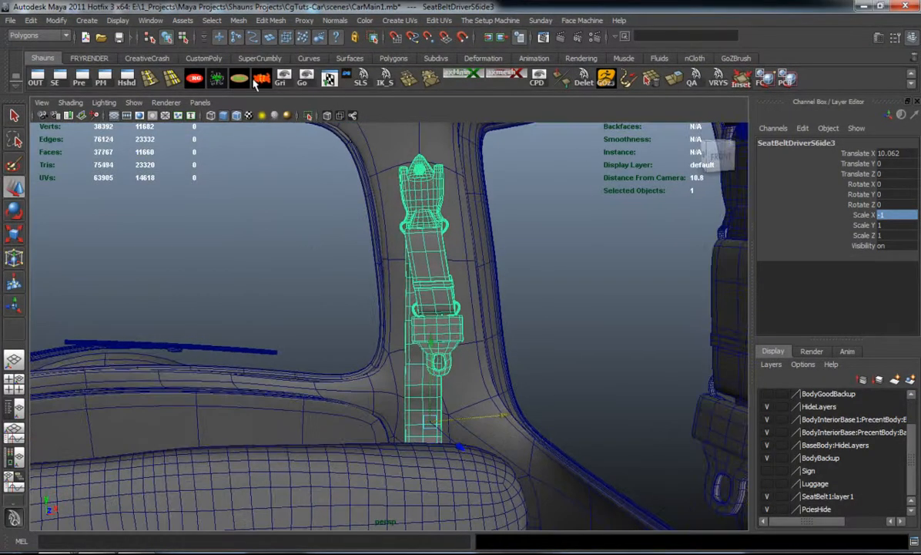
{"action": "left_click", "coordinate": [270, 291]}
{"action": "left_click_drag", "start_coordinate": [263, 320], "coordinate": [389, 301], "text": "alt"}
{"action": "scroll", "coordinate": [389, 302], "scroll_direction": "down", "scroll_amount": 3}
{"action": "scroll", "coordinate": [389, 302], "scroll_direction": "up", "scroll_amount": 5}
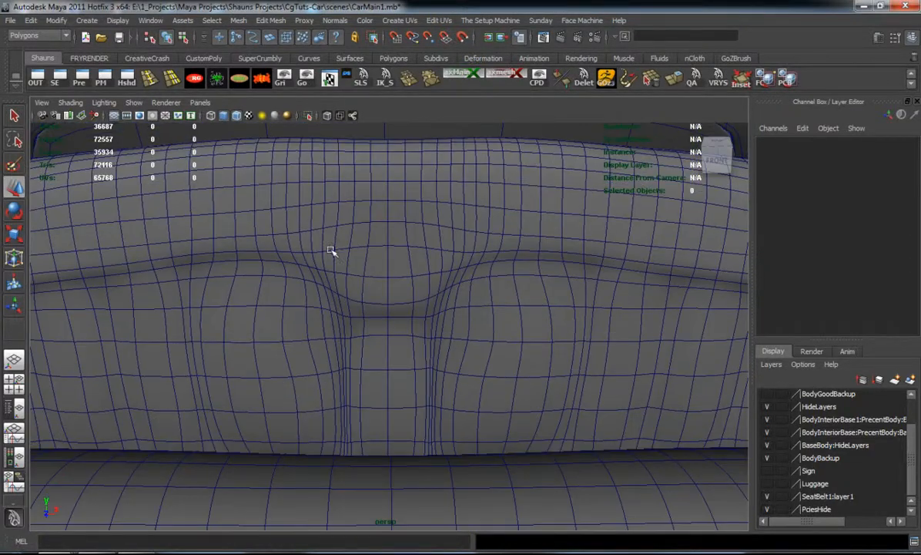
{"action": "scroll", "coordinate": [331, 238], "scroll_direction": "down", "scroll_amount": 4}
{"action": "scroll", "coordinate": [332, 239], "scroll_direction": "up", "scroll_amount": 3}
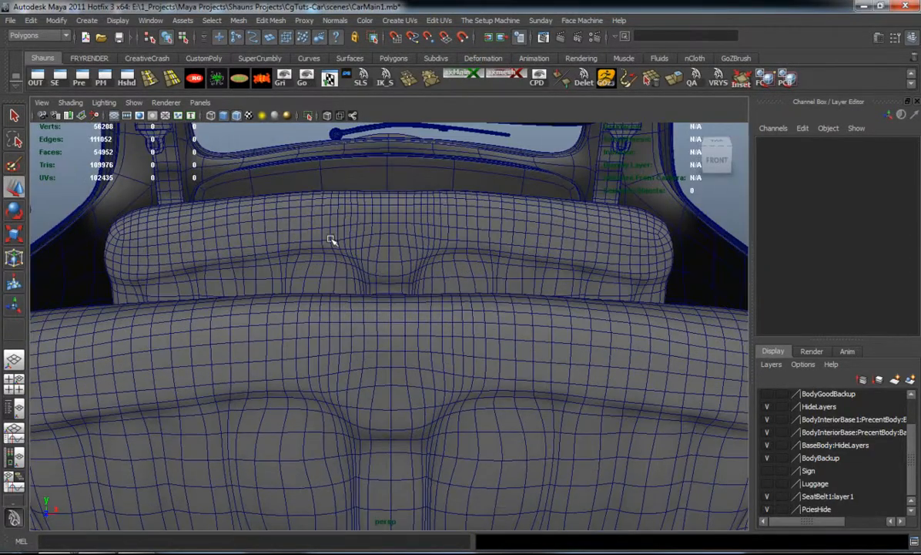
Scale the whole rear seat group to about 0.849 in X and raise it about 0.248 in Y
{"action": "left_click", "coordinate": [331, 240]}
{"action": "key", "text": "Up"}
{"action": "left_click", "coordinate": [332, 241]}
{"action": "left_click_drag", "start_coordinate": [331, 241], "coordinate": [333, 263], "text": "alt"}
{"action": "scroll", "coordinate": [330, 285], "scroll_direction": "up", "scroll_amount": 3}
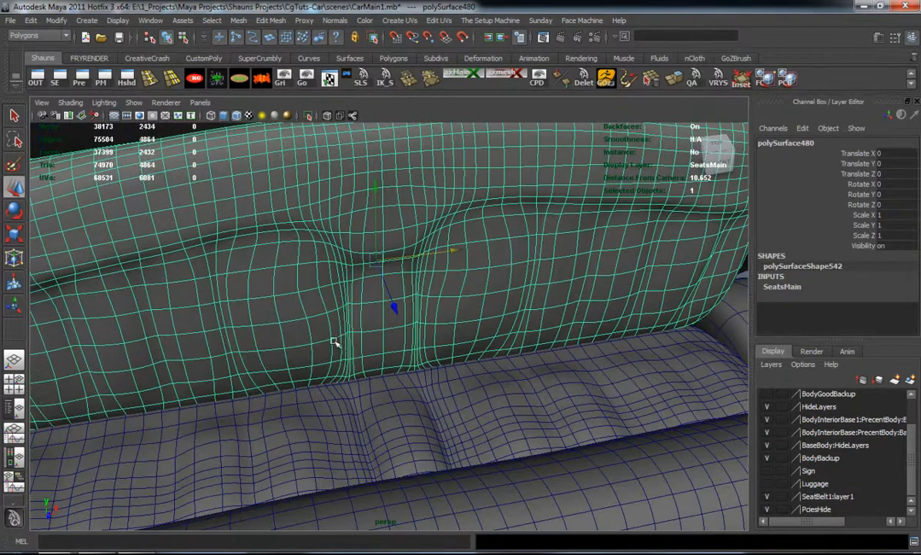
{"action": "key", "text": "Up"}
{"action": "left_click_drag", "start_coordinate": [322, 329], "coordinate": [285, 361], "text": "alt"}
{"action": "middle_click_drag", "start_coordinate": [538, 448], "coordinate": [524, 449]}
{"action": "left_click_drag", "start_coordinate": [525, 450], "coordinate": [523, 449]}
{"action": "left_click_drag", "start_coordinate": [515, 441], "coordinate": [487, 382], "text": "alt"}
{"action": "right_click_drag", "start_coordinate": [487, 383], "coordinate": [397, 349], "text": "alt"}
{"action": "middle_click_drag", "start_coordinate": [397, 349], "coordinate": [397, 357], "text": "alt"}
{"action": "left_click_drag", "start_coordinate": [397, 356], "coordinate": [470, 366], "text": "alt"}
{"action": "right_click_drag", "start_coordinate": [470, 366], "coordinate": [484, 367], "text": "alt"}
{"action": "left_click_drag", "start_coordinate": [483, 366], "coordinate": [431, 354], "text": "alt"}
{"action": "key", "text": "w"}
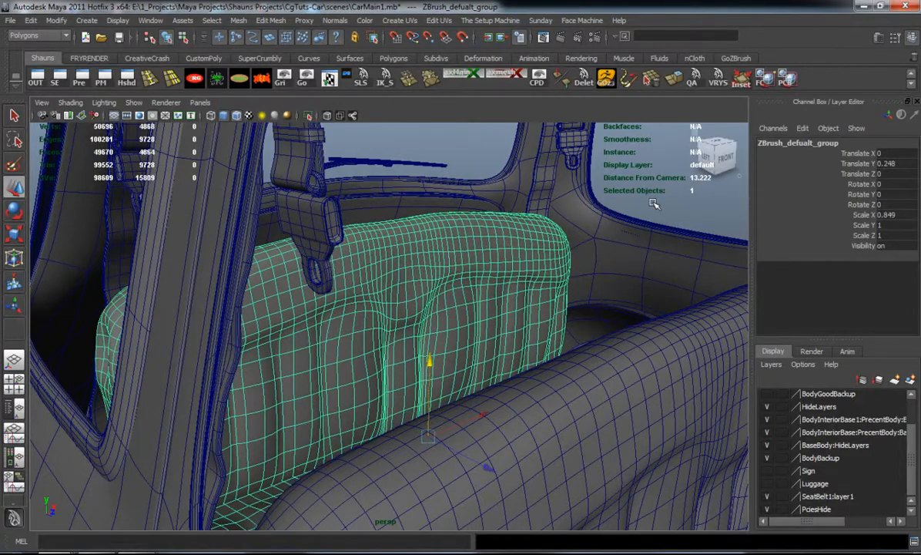
{"action": "left_click", "coordinate": [605, 261]}
Draw a polygon plane in the top view covering one lengthwise half of the car from the centre line
{"action": "left_click_drag", "start_coordinate": [605, 261], "coordinate": [356, 347], "text": "alt"}
{"action": "right_click_drag", "start_coordinate": [356, 346], "coordinate": [340, 353], "text": "alt"}
{"action": "left_click_drag", "start_coordinate": [340, 353], "coordinate": [413, 279], "text": "alt"}
{"action": "left_click", "coordinate": [392, 59]}
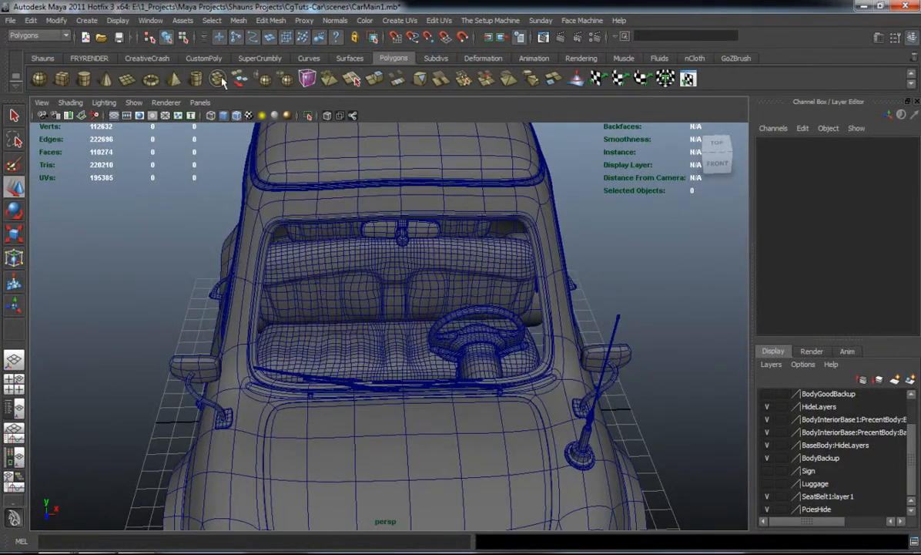
{"action": "left_click", "coordinate": [127, 81]}
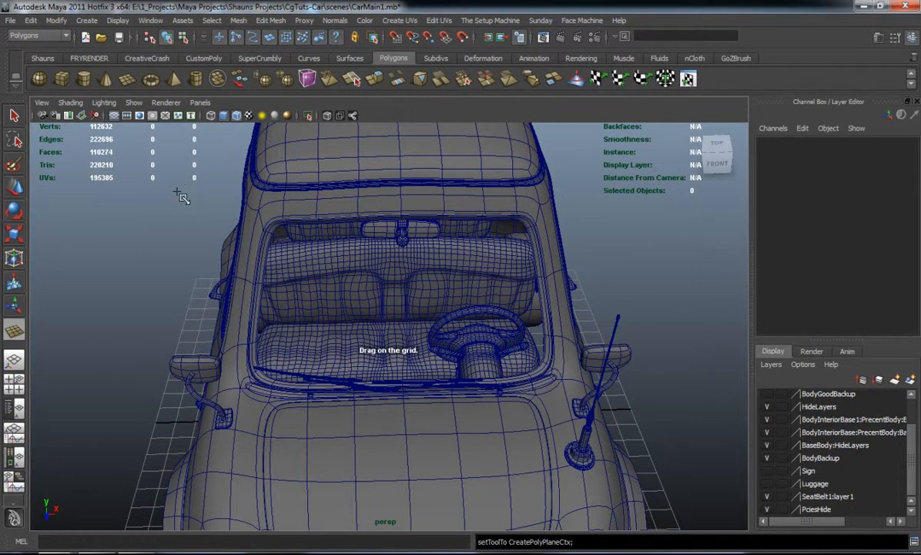
{"action": "key", "text": "space"}
{"action": "key", "text": "space"}
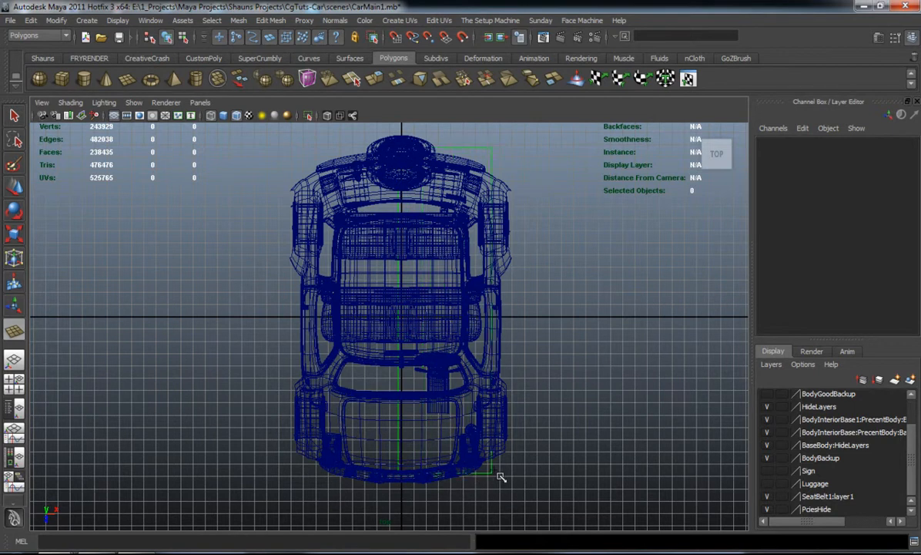
{"action": "left_click_drag", "start_coordinate": [509, 477], "coordinate": [511, 478]}
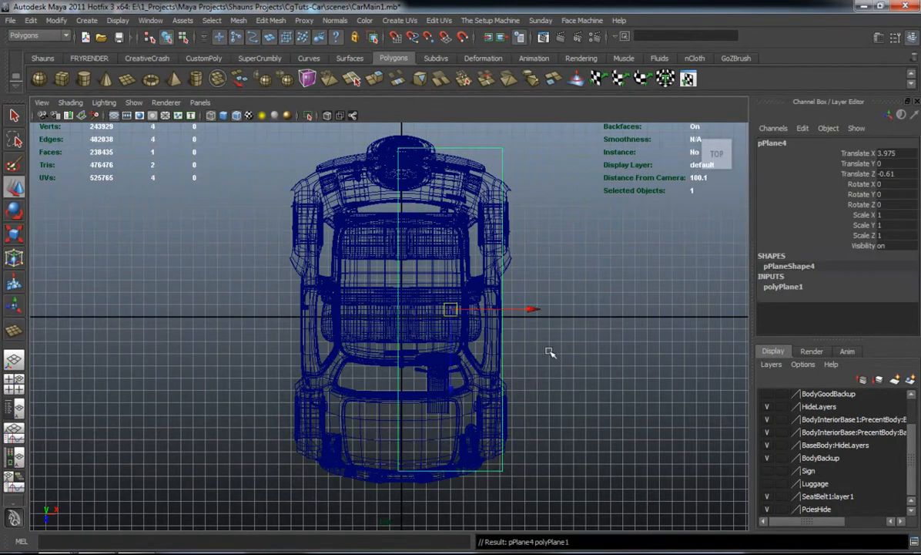
Raise the new plane to about 1.512 in Y, to the level of the car's underside
{"action": "key", "text": "space"}
{"action": "key", "text": "space"}
{"action": "left_click_drag", "start_coordinate": [539, 254], "coordinate": [428, 267], "text": "alt"}
{"action": "left_click_drag", "start_coordinate": [351, 246], "coordinate": [352, 167]}
{"action": "middle_click_drag", "start_coordinate": [439, 262], "coordinate": [701, 266], "text": "alt"}
{"action": "middle_click_drag", "start_coordinate": [487, 260], "coordinate": [496, 262], "text": "alt"}
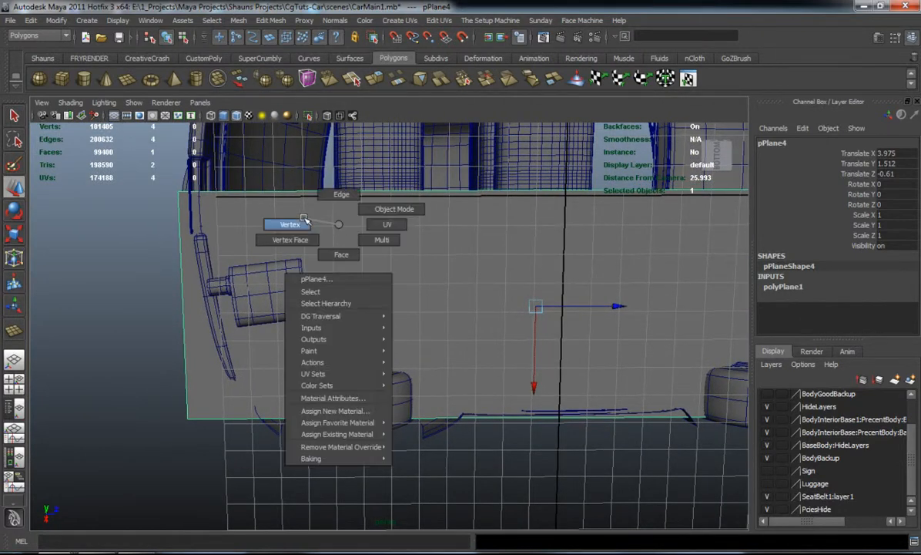
Pull the plane's outer corner vertices inward at the front and rear to follow the car body's outline
{"action": "right_click_drag", "start_coordinate": [305, 219], "coordinate": [291, 219]}
{"action": "left_click_drag", "start_coordinate": [152, 380], "coordinate": [343, 420]}
{"action": "middle_click_drag", "start_coordinate": [516, 362], "coordinate": [204, 319], "text": "alt"}
{"action": "left_click_drag", "start_coordinate": [608, 388], "coordinate": [568, 388]}
{"action": "middle_click_drag", "start_coordinate": [264, 206], "coordinate": [285, 212], "text": "alt"}
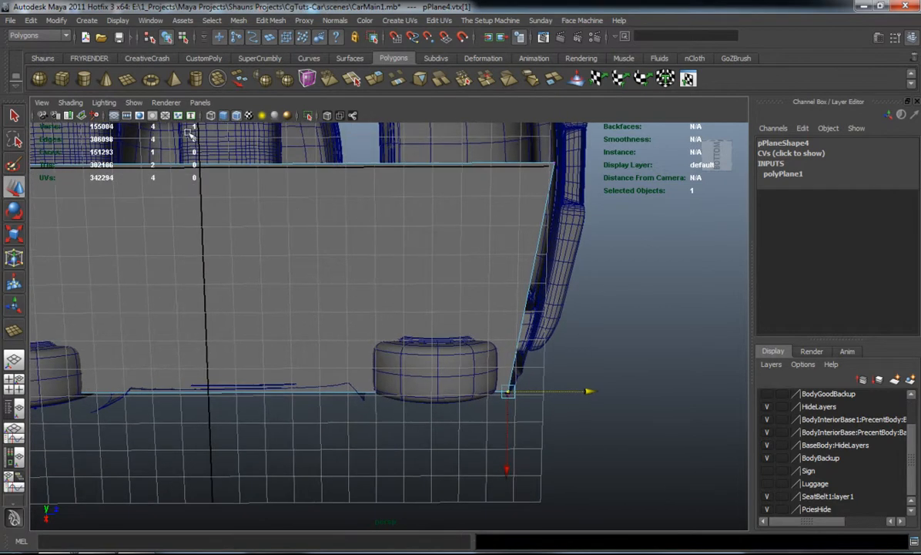
Insert a lengthwise edge loop midway across the plane and scale it outward to match the body's curve
{"action": "left_click", "coordinate": [42, 58]}
{"action": "left_click", "coordinate": [150, 79]}
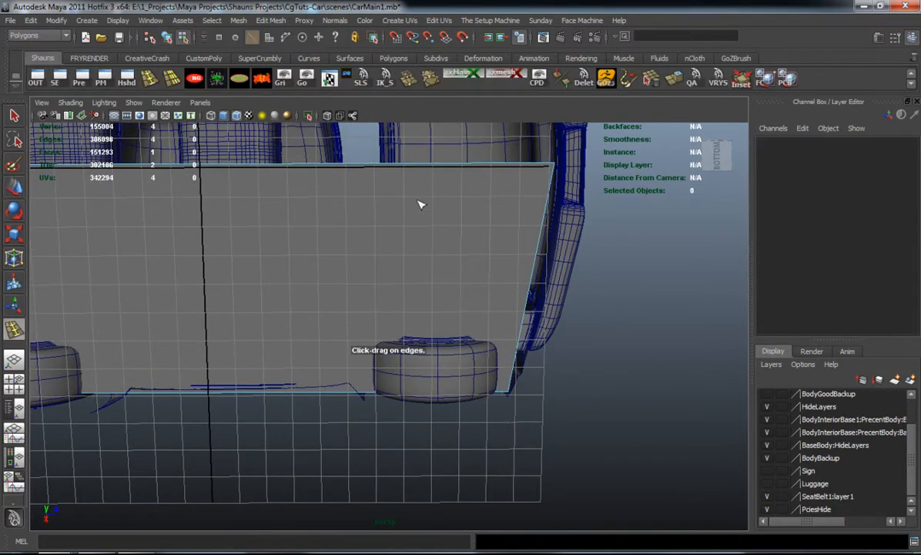
{"action": "left_click_drag", "start_coordinate": [550, 188], "coordinate": [532, 278]}
{"action": "left_click_drag", "start_coordinate": [324, 276], "coordinate": [330, 278]}
{"action": "key", "text": "1"}
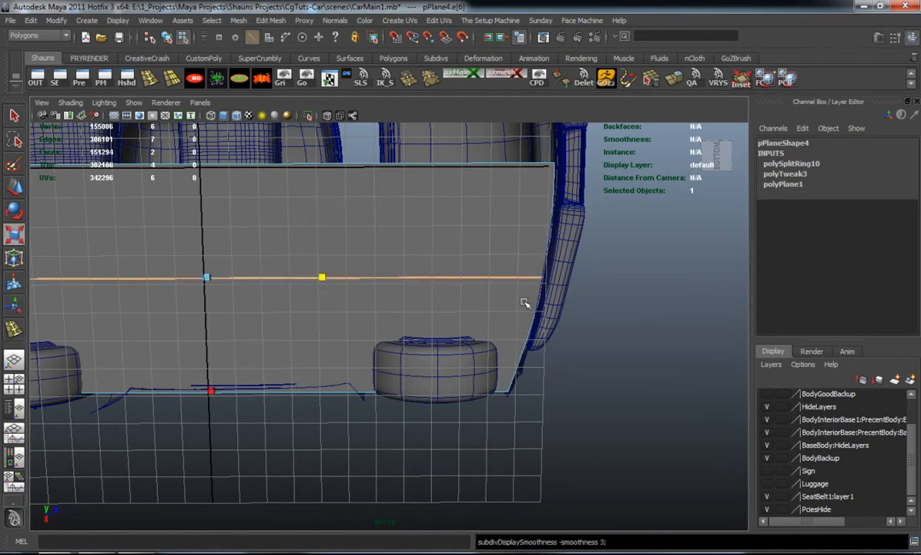
{"action": "left_click", "coordinate": [593, 301]}
Insert a second lengthwise edge loop on the plane in line with the inner side of the wheels
{"action": "middle_click_drag", "start_coordinate": [369, 296], "coordinate": [549, 260], "text": "alt"}
{"action": "middle_click_drag", "start_coordinate": [441, 262], "coordinate": [459, 265], "text": "alt"}
{"action": "key", "text": "1"}
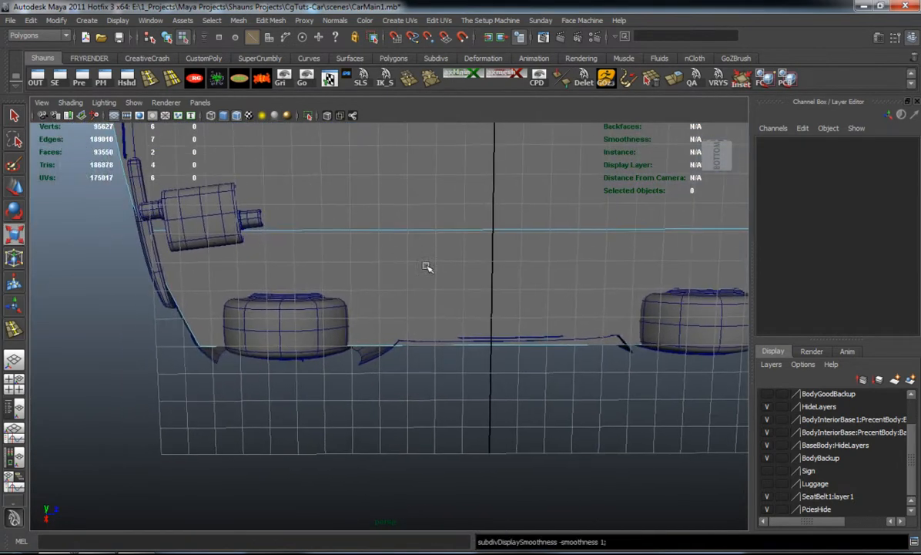
{"action": "left_click", "coordinate": [150, 80]}
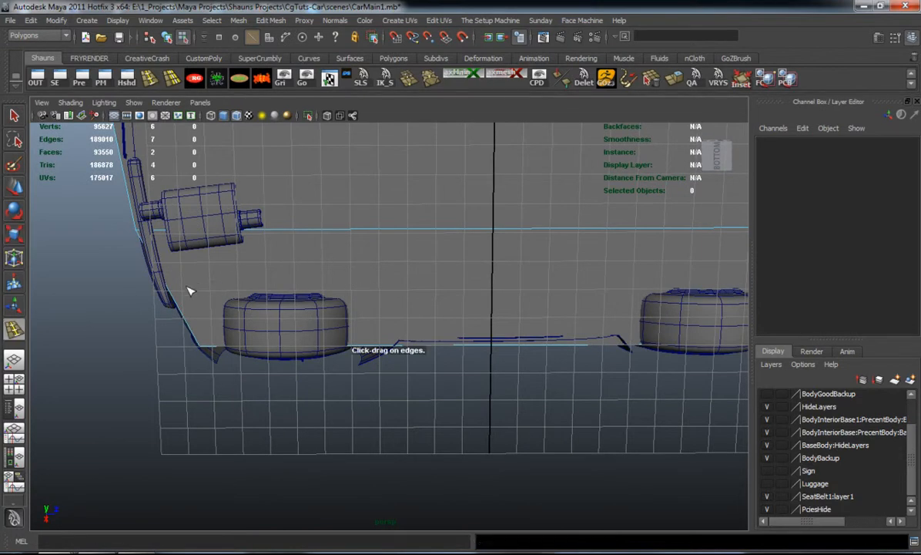
{"action": "left_click_drag", "start_coordinate": [182, 316], "coordinate": [185, 320]}
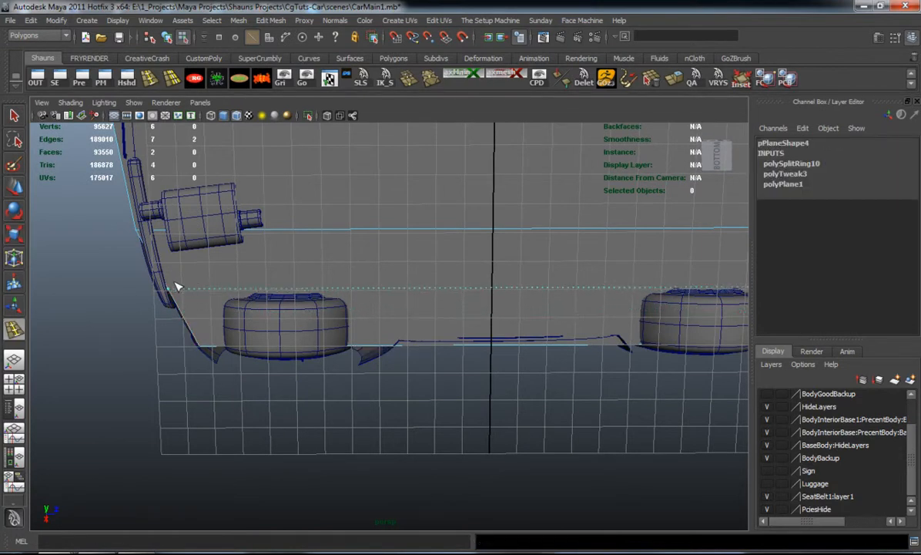
{"action": "left_click", "coordinate": [177, 293]}
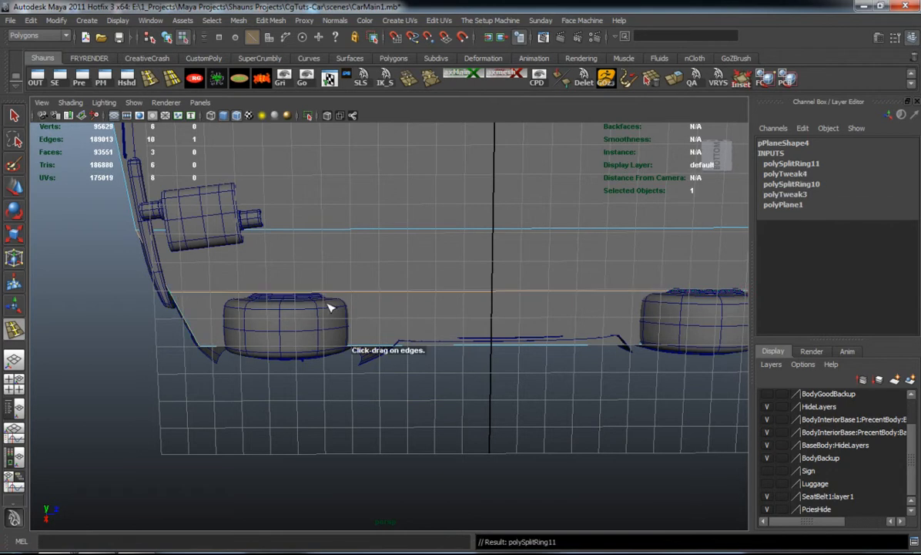
Insert a crosswise edge loop ahead of the rear wheel, flatten it straight and move it slightly forward
{"action": "left_click_drag", "start_coordinate": [331, 295], "coordinate": [351, 298]}
{"action": "left_click_drag", "start_coordinate": [235, 232], "coordinate": [361, 246]}
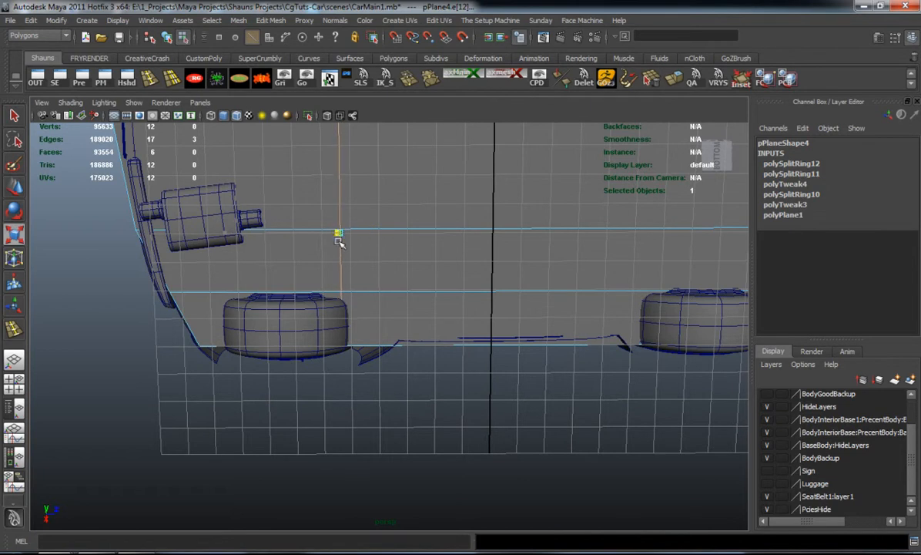
{"action": "scroll", "coordinate": [383, 238], "scroll_direction": "down", "scroll_amount": 2}
{"action": "middle_click_drag", "start_coordinate": [384, 239], "coordinate": [399, 281], "text": "alt"}
{"action": "key", "text": "w"}
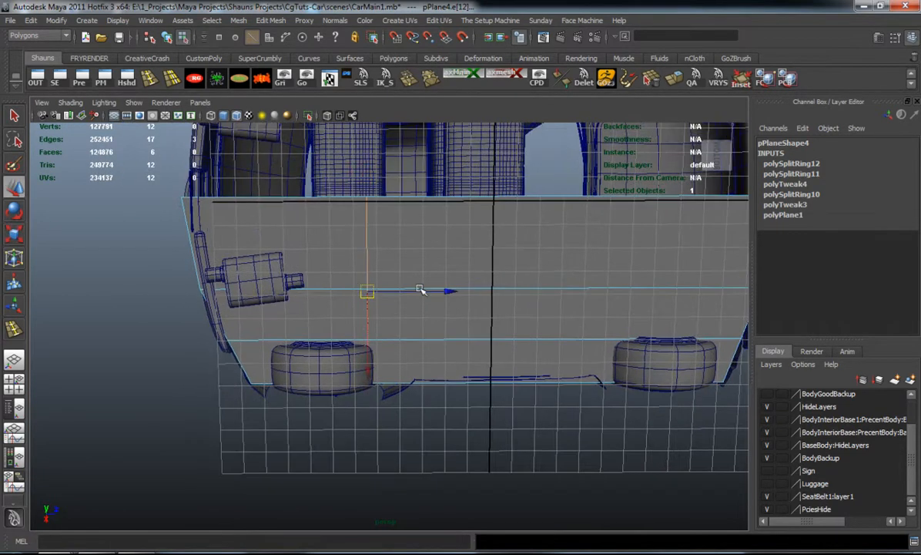
{"action": "left_click_drag", "start_coordinate": [449, 289], "coordinate": [453, 290]}
{"action": "key", "text": "r"}
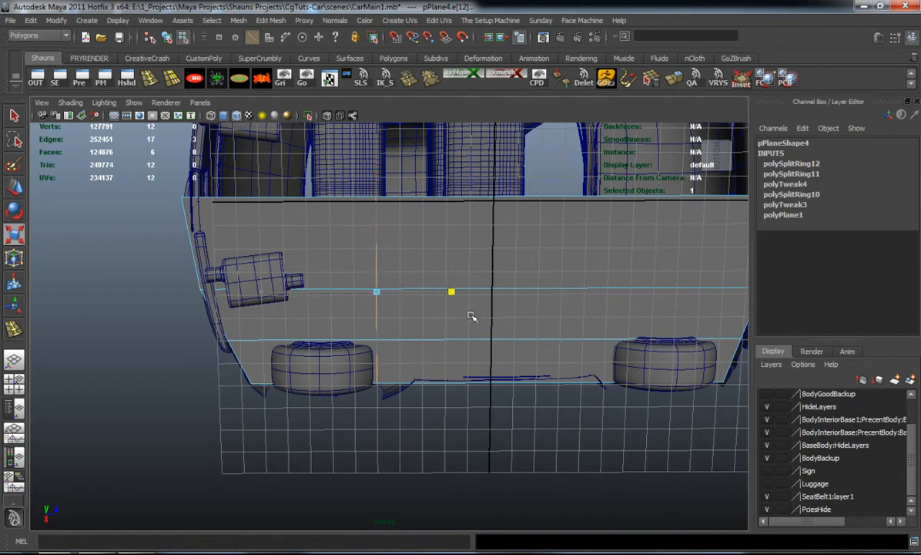
Insert a crosswise edge loop behind the rear wheel, flatten it straight and move it slightly forward
{"action": "left_click", "coordinate": [154, 85]}
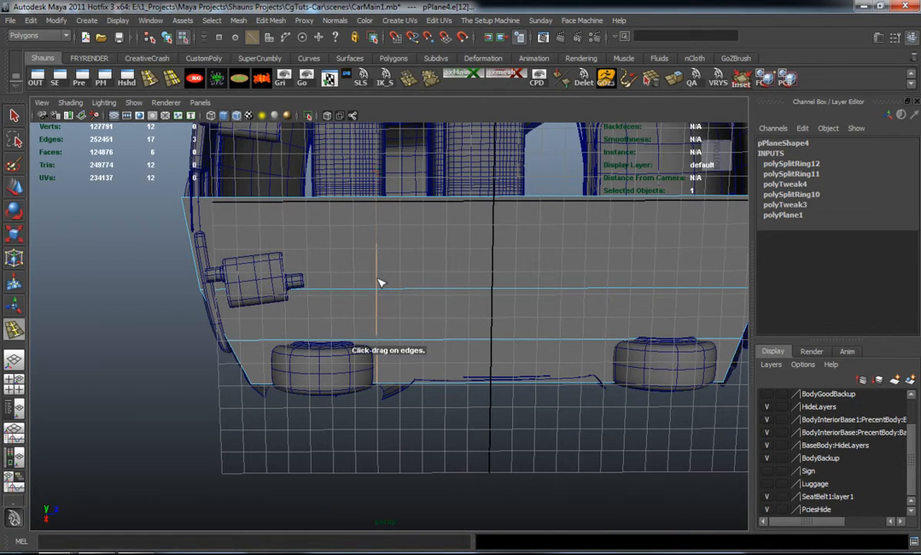
{"action": "middle_click_drag", "start_coordinate": [352, 282], "coordinate": [414, 280], "text": "alt"}
{"action": "scroll", "coordinate": [414, 279], "scroll_direction": "up", "scroll_amount": 3}
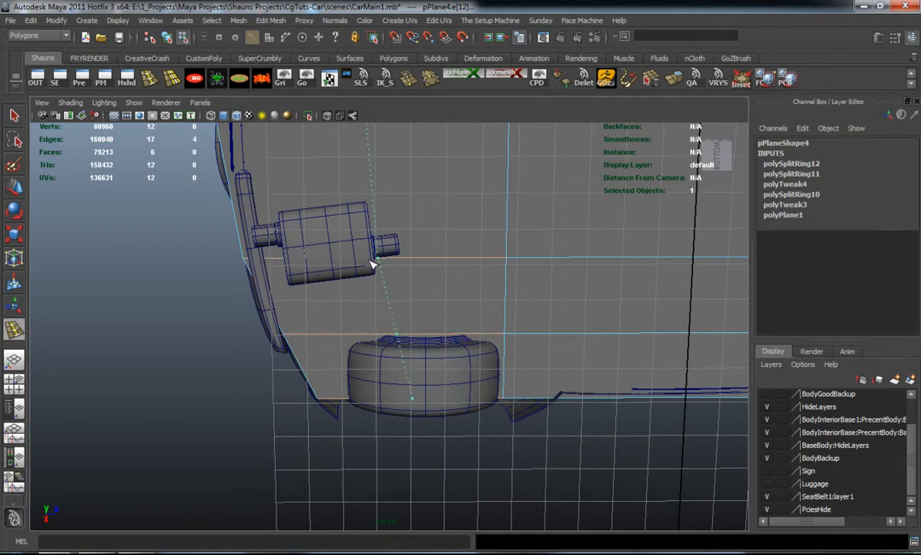
{"action": "left_click_drag", "start_coordinate": [304, 265], "coordinate": [301, 263]}
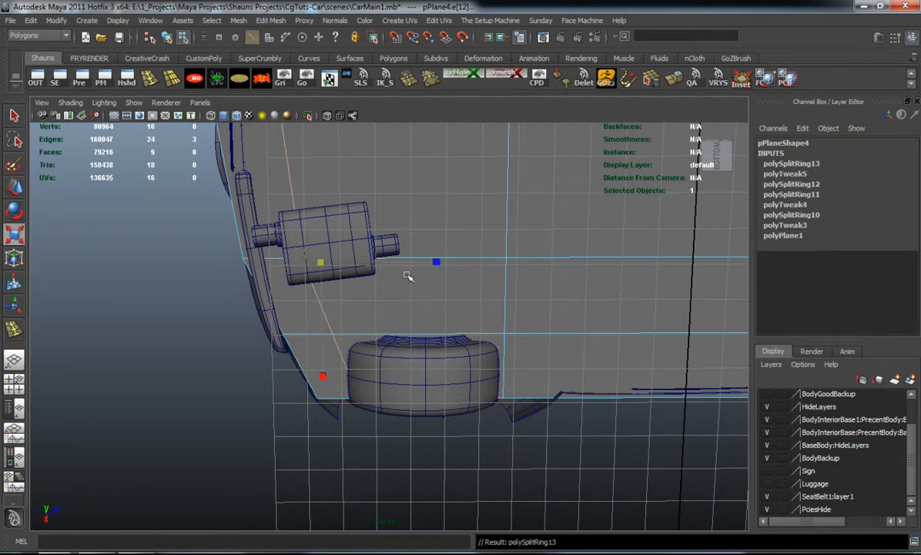
{"action": "left_click_drag", "start_coordinate": [437, 262], "coordinate": [323, 263]}
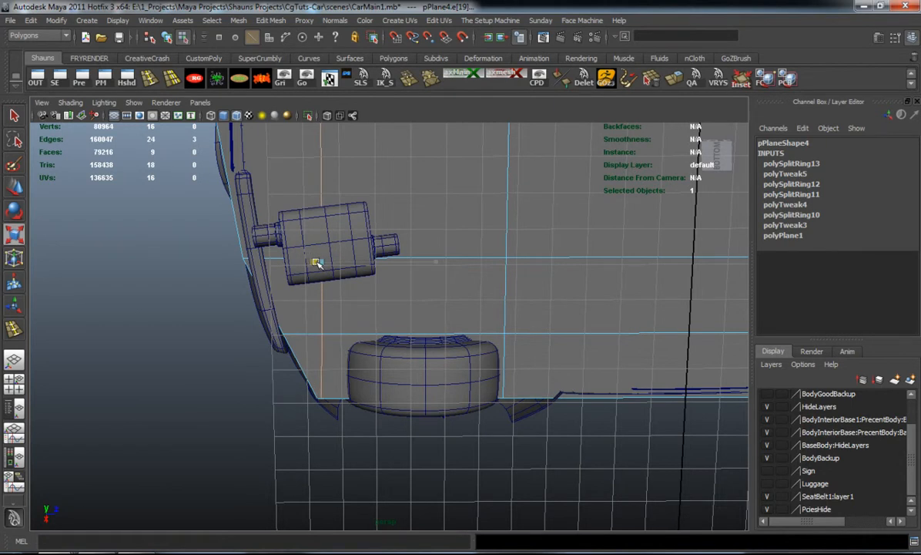
{"action": "key", "text": "w"}
{"action": "left_click_drag", "start_coordinate": [396, 261], "coordinate": [423, 265]}
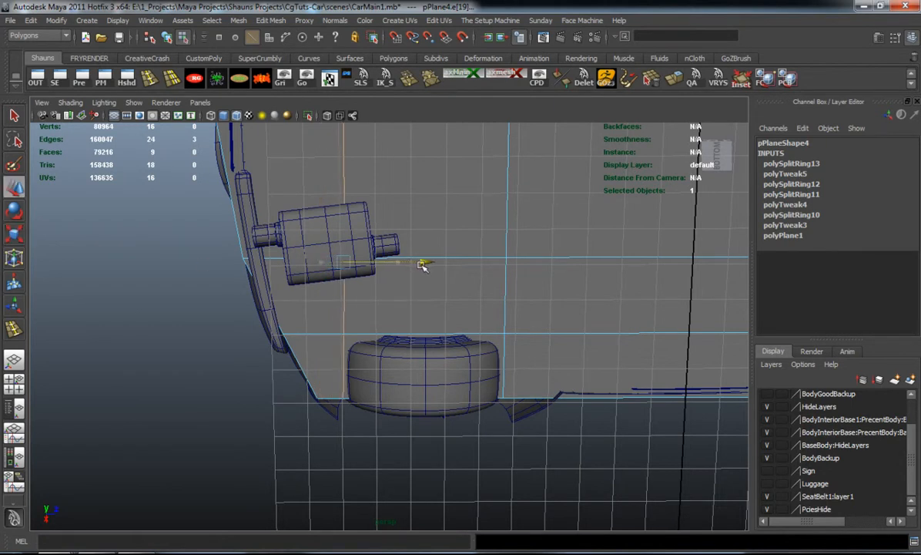
Insert a crosswise edge loop just behind the front wheel and flatten it straight
{"action": "scroll", "coordinate": [476, 293], "scroll_direction": "down", "scroll_amount": 3}
{"action": "left_click_drag", "start_coordinate": [478, 297], "coordinate": [485, 374], "text": "alt"}
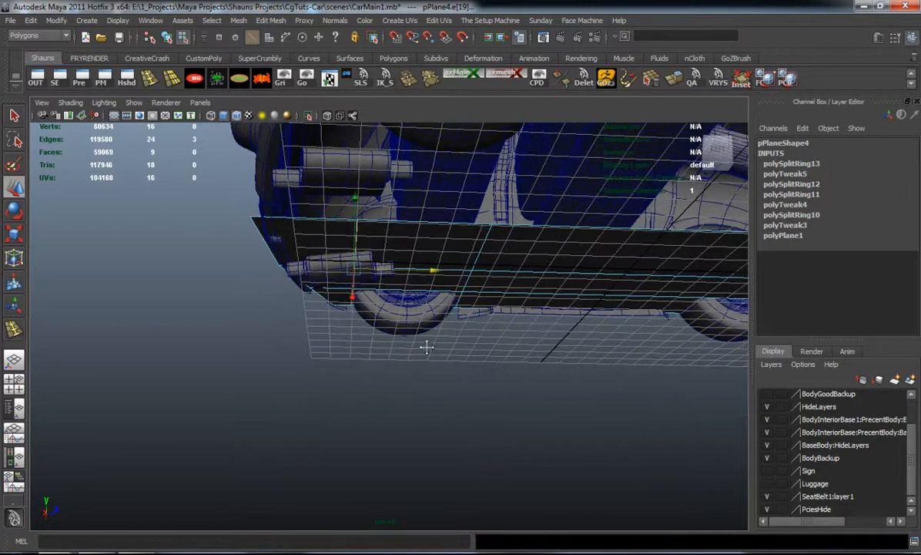
{"action": "middle_click_drag", "start_coordinate": [473, 347], "coordinate": [361, 333], "text": "alt"}
{"action": "left_click_drag", "start_coordinate": [360, 334], "coordinate": [352, 307], "text": "alt"}
{"action": "middle_click_drag", "start_coordinate": [352, 306], "coordinate": [289, 310], "text": "alt"}
{"action": "left_click_drag", "start_coordinate": [339, 327], "coordinate": [355, 344], "text": "alt"}
{"action": "middle_click_drag", "start_coordinate": [355, 344], "coordinate": [371, 322], "text": "alt"}
{"action": "left_click_drag", "start_coordinate": [371, 322], "coordinate": [380, 321], "text": "alt"}
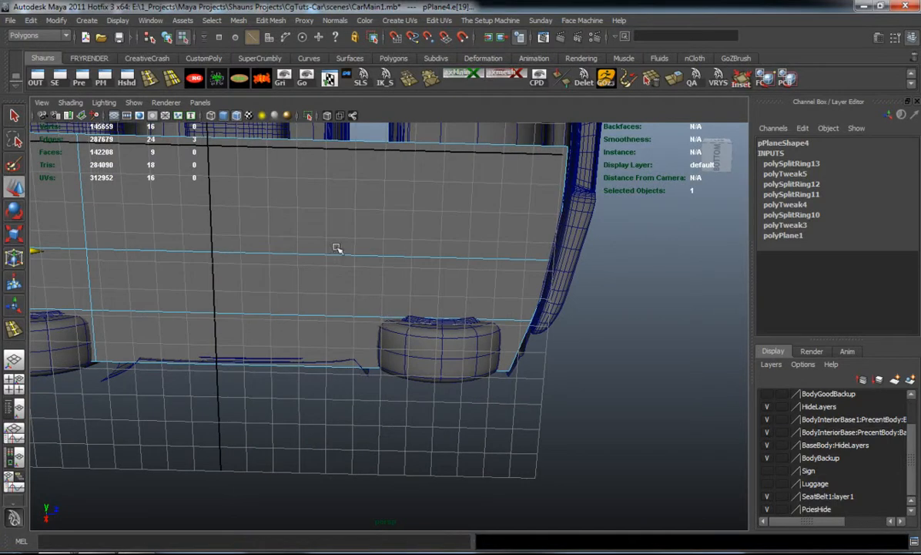
{"action": "left_click", "coordinate": [149, 80]}
{"action": "left_click_drag", "start_coordinate": [410, 281], "coordinate": [419, 272], "text": "alt"}
{"action": "left_click", "coordinate": [392, 269]}
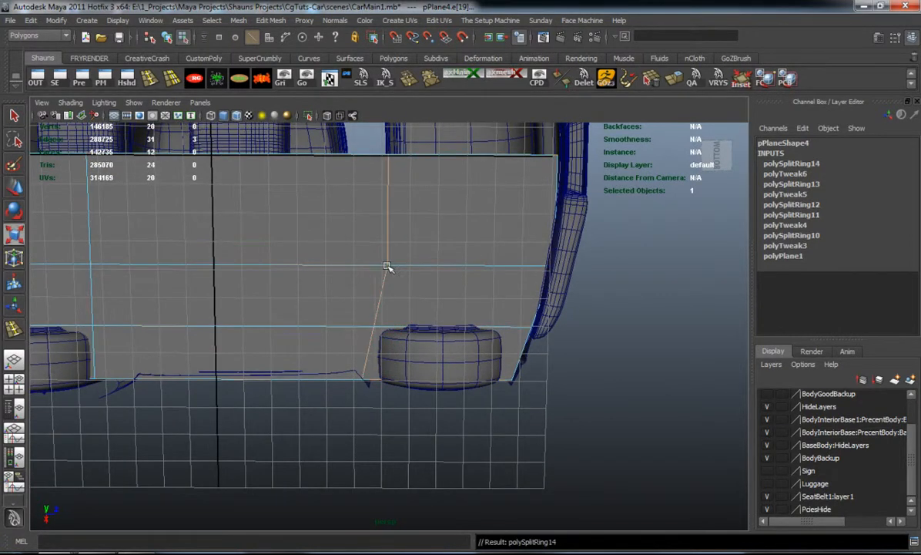
{"action": "left_click_drag", "start_coordinate": [260, 267], "coordinate": [361, 271]}
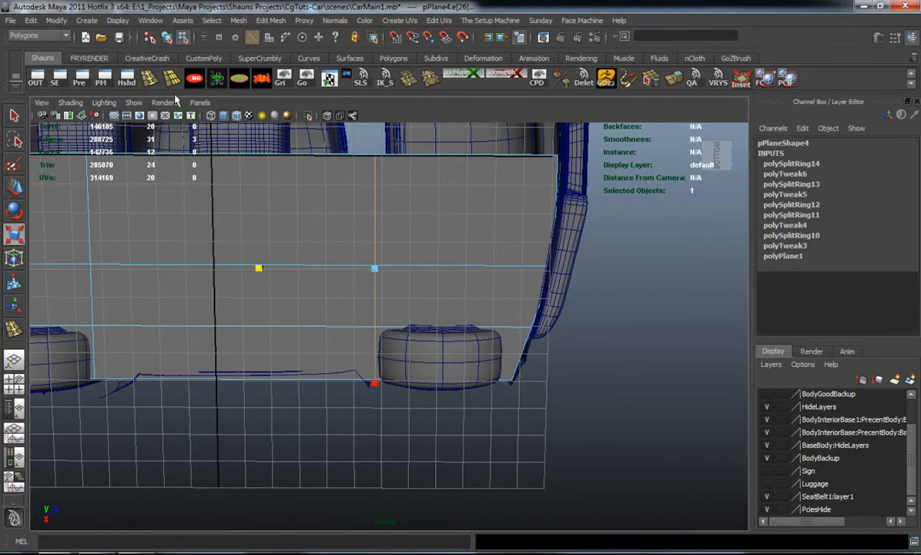
Insert a crosswise edge loop ahead of the front wheel, flatten it and move it close to the wheel's front edge
{"action": "left_click", "coordinate": [150, 79]}
{"action": "middle_click_drag", "start_coordinate": [492, 295], "coordinate": [427, 277], "text": "alt"}
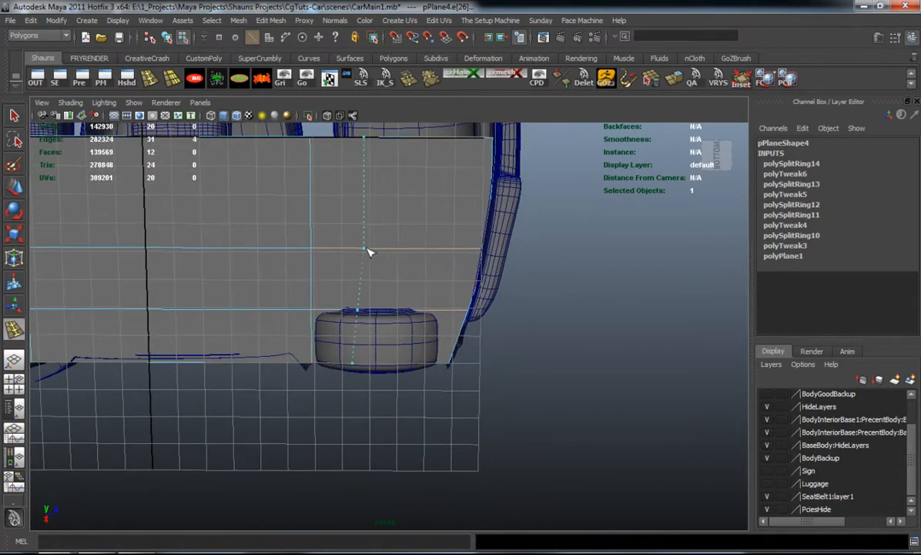
{"action": "left_click", "coordinate": [469, 260]}
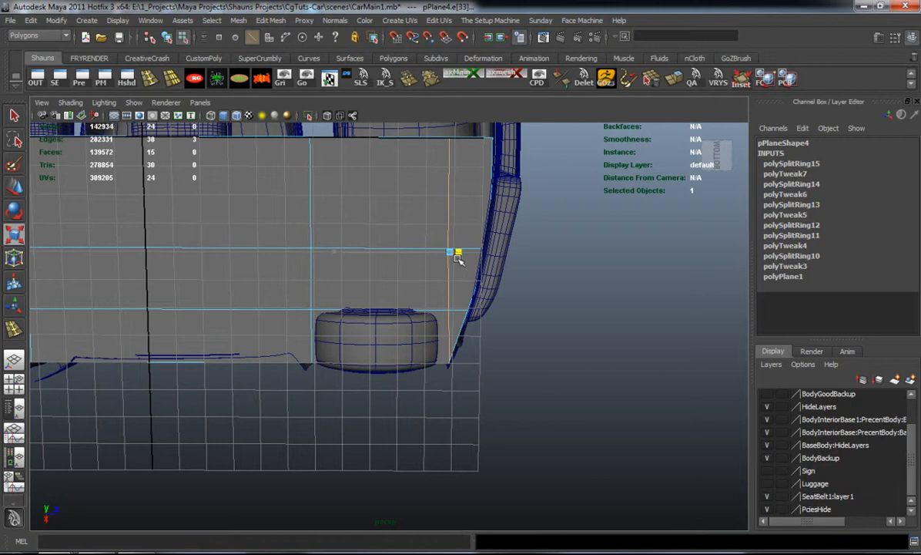
{"action": "key", "text": "w"}
{"action": "scroll", "coordinate": [502, 281], "scroll_direction": "up", "scroll_amount": 2}
{"action": "middle_click_drag", "start_coordinate": [561, 216], "coordinate": [549, 219]}
{"action": "left_click_drag", "start_coordinate": [541, 227], "coordinate": [352, 266], "text": "alt"}
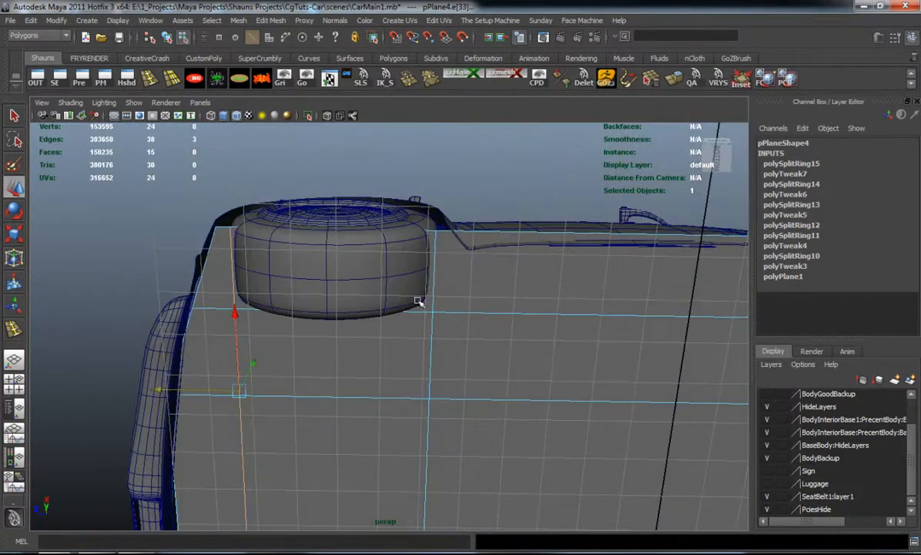
Move the vertex row ahead of the rear wheel forward to the fender's edge and adjust the row behind that wheel
{"action": "right_click_drag", "start_coordinate": [483, 316], "coordinate": [428, 308]}
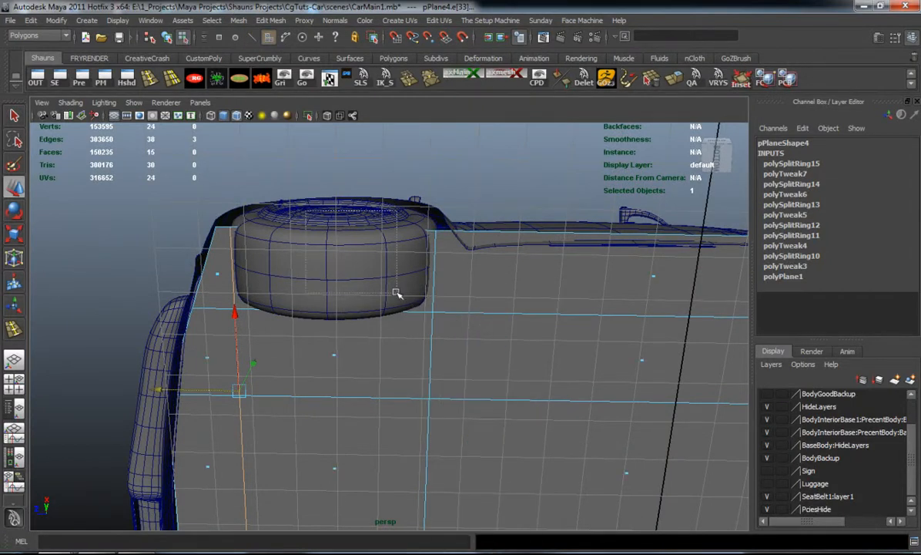
{"action": "left_click_drag", "start_coordinate": [416, 312], "coordinate": [438, 277], "text": "alt"}
{"action": "right_click_drag", "start_coordinate": [459, 274], "coordinate": [423, 258]}
{"action": "left_click_drag", "start_coordinate": [423, 225], "coordinate": [470, 466]}
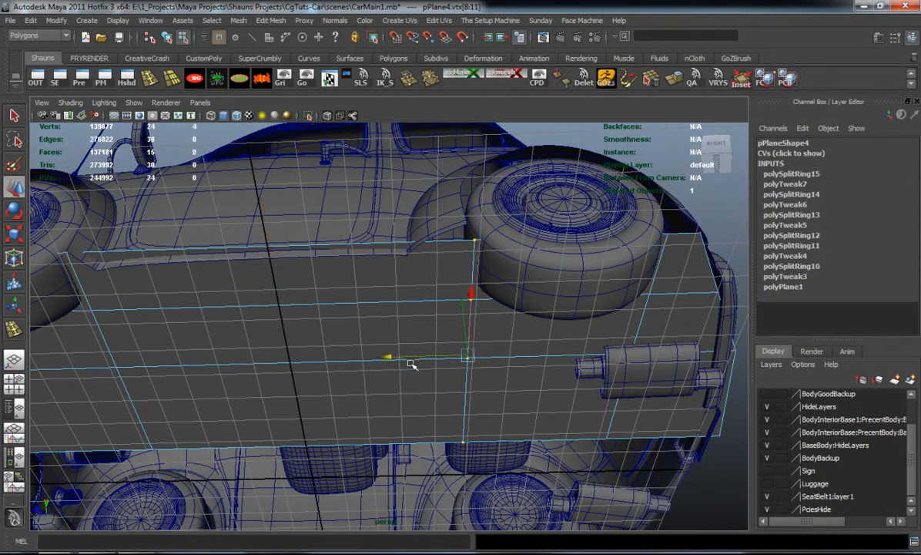
{"action": "left_click_drag", "start_coordinate": [356, 358], "coordinate": [336, 359]}
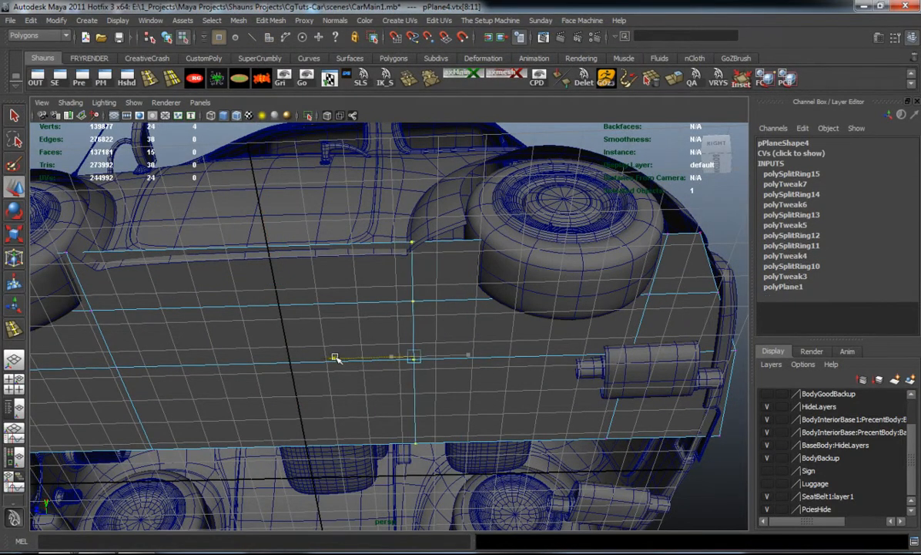
{"action": "left_click_drag", "start_coordinate": [550, 334], "coordinate": [442, 329], "text": "alt"}
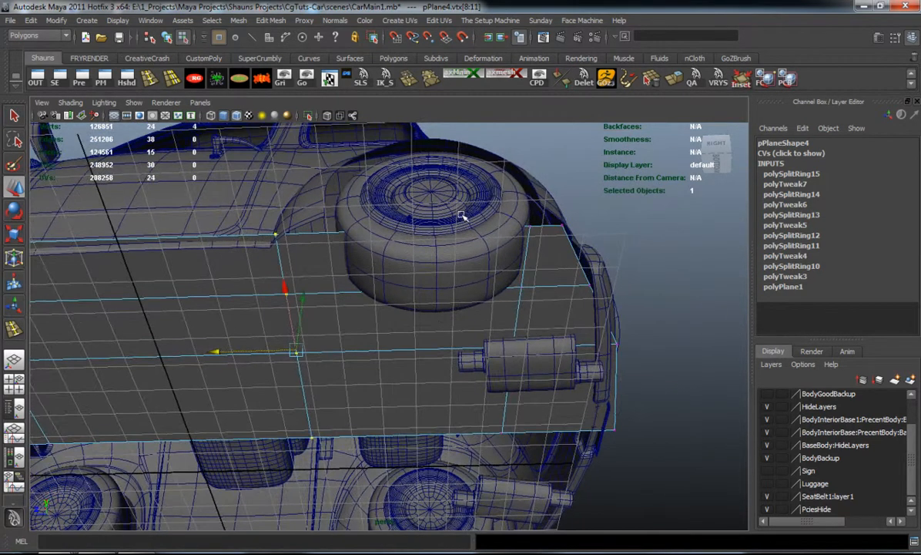
{"action": "left_click_drag", "start_coordinate": [487, 389], "coordinate": [463, 377], "text": "alt"}
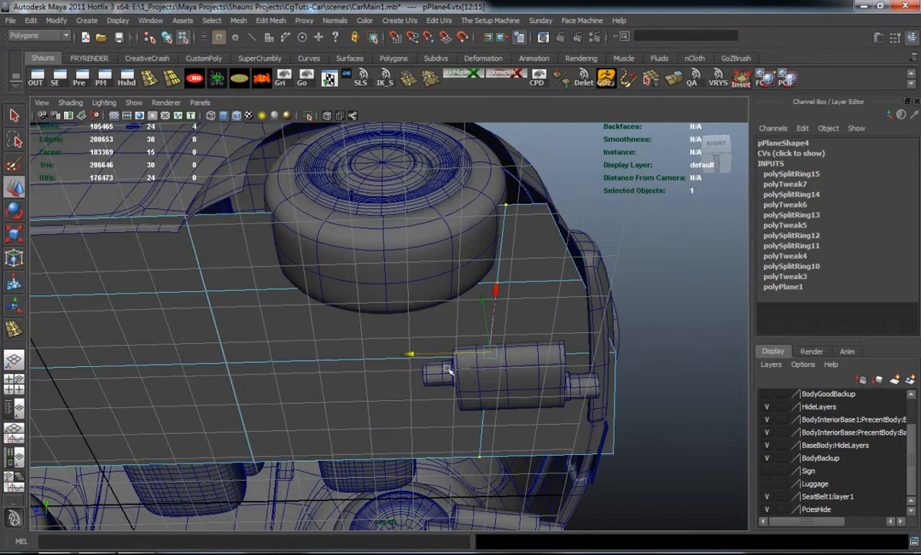
{"action": "left_click_drag", "start_coordinate": [422, 354], "coordinate": [478, 193], "text": "alt"}
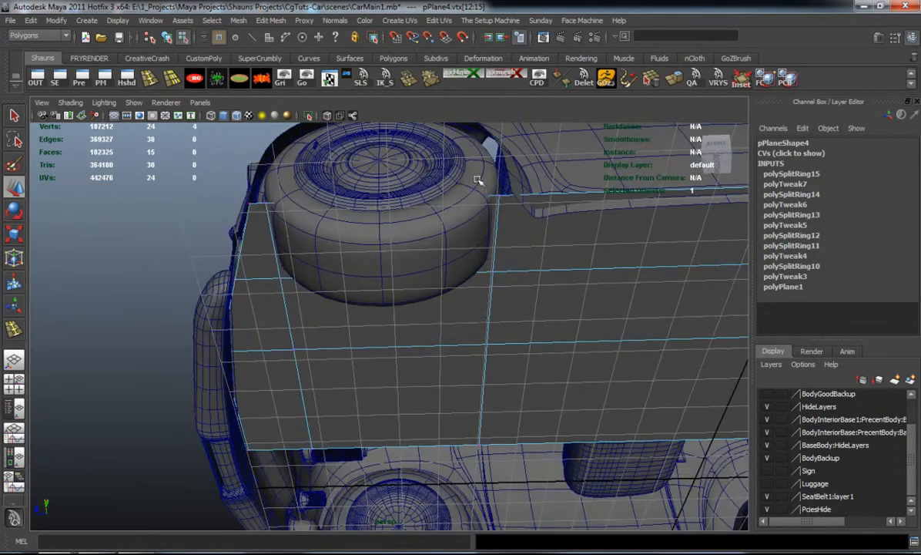
Move the vertex row behind the front wheel back to the fender's edge and pull both rows' outer vertices inward to the sill
{"action": "left_click_drag", "start_coordinate": [507, 431], "coordinate": [455, 192], "text": "alt"}
{"action": "left_click_drag", "start_coordinate": [448, 283], "coordinate": [380, 207], "text": "alt"}
{"action": "left_click_drag", "start_coordinate": [356, 158], "coordinate": [352, 181]}
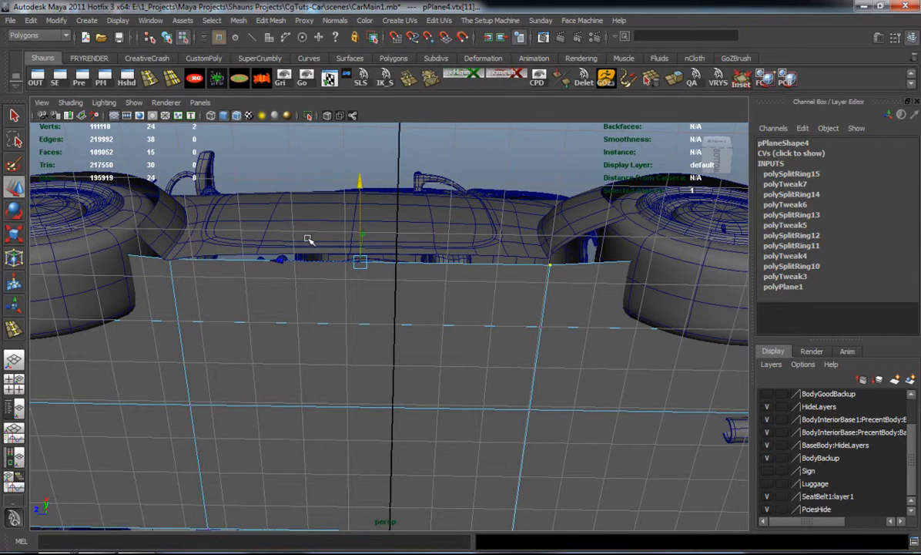
Insert a crosswise edge loop midway between the wheels and move its outer vertex to follow the body side
{"action": "left_click", "coordinate": [147, 80]}
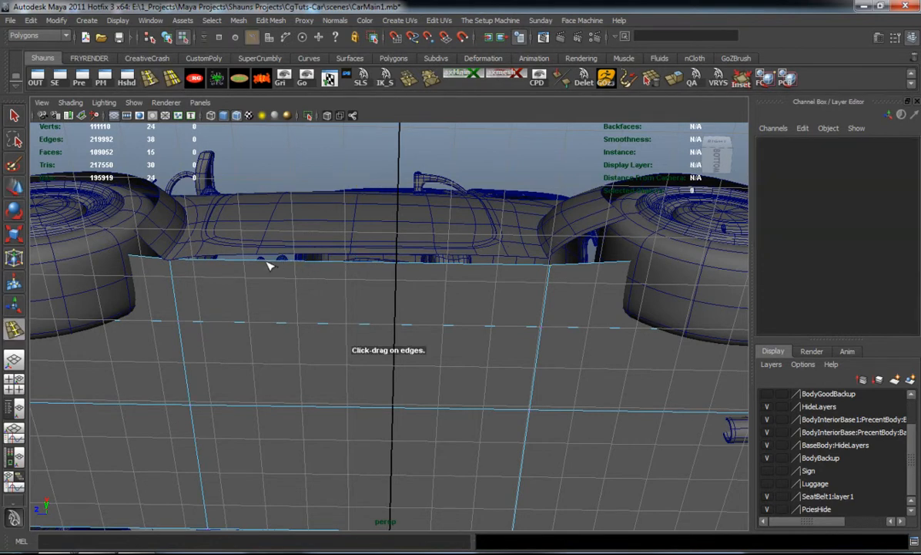
{"action": "left_click", "coordinate": [366, 278]}
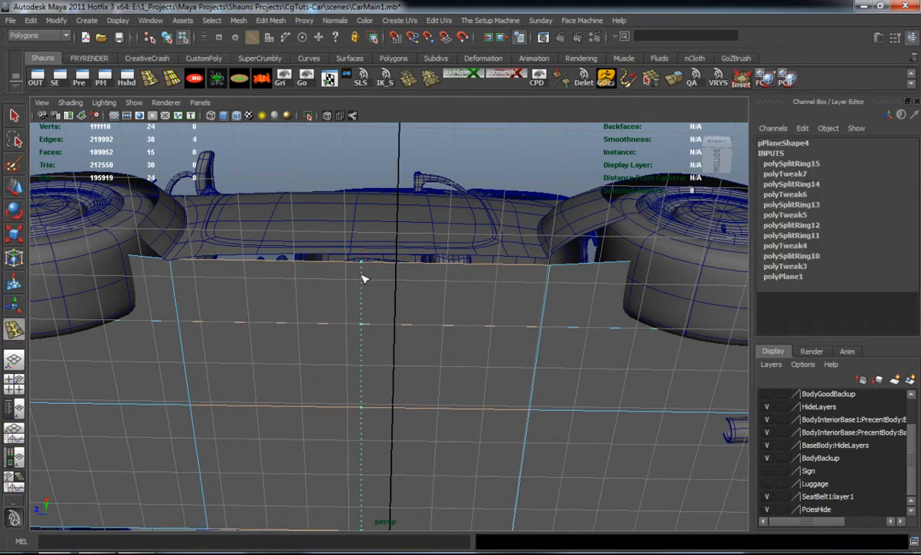
{"action": "right_click_drag", "start_coordinate": [366, 267], "coordinate": [314, 246]}
{"action": "left_click", "coordinate": [361, 261]}
{"action": "left_click_drag", "start_coordinate": [355, 185], "coordinate": [497, 235], "text": "alt"}
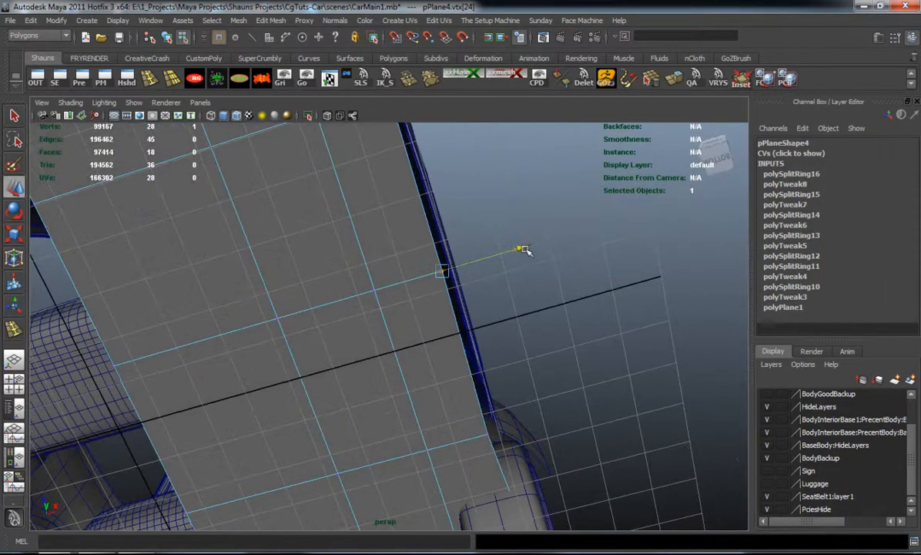
{"action": "middle_click_drag", "start_coordinate": [530, 325], "coordinate": [455, 323], "text": "alt"}
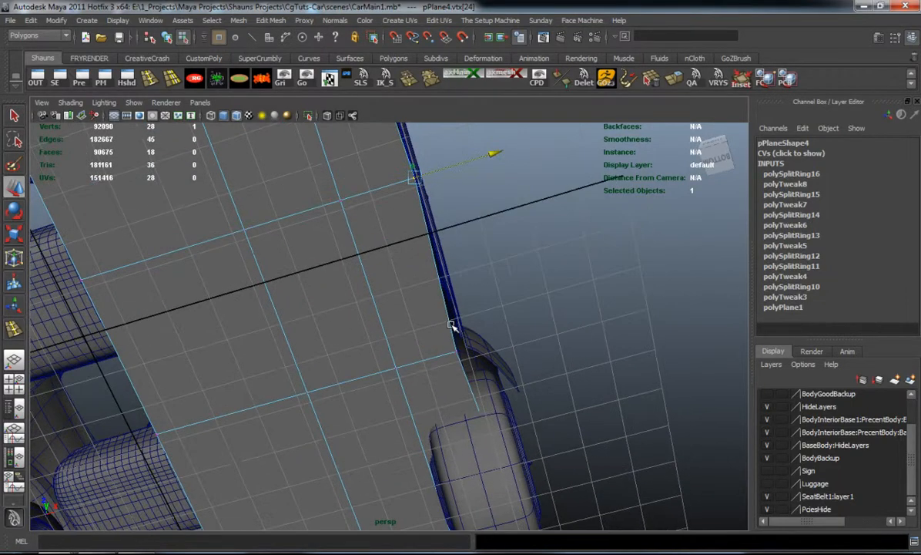
{"action": "left_click_drag", "start_coordinate": [451, 324], "coordinate": [486, 374]}
{"action": "left_click_drag", "start_coordinate": [550, 328], "coordinate": [549, 329]}
{"action": "left_click", "coordinate": [552, 258]}
Delete the underbody plane's face covering the front wheel
{"action": "left_click_drag", "start_coordinate": [448, 279], "coordinate": [305, 319], "text": "alt"}
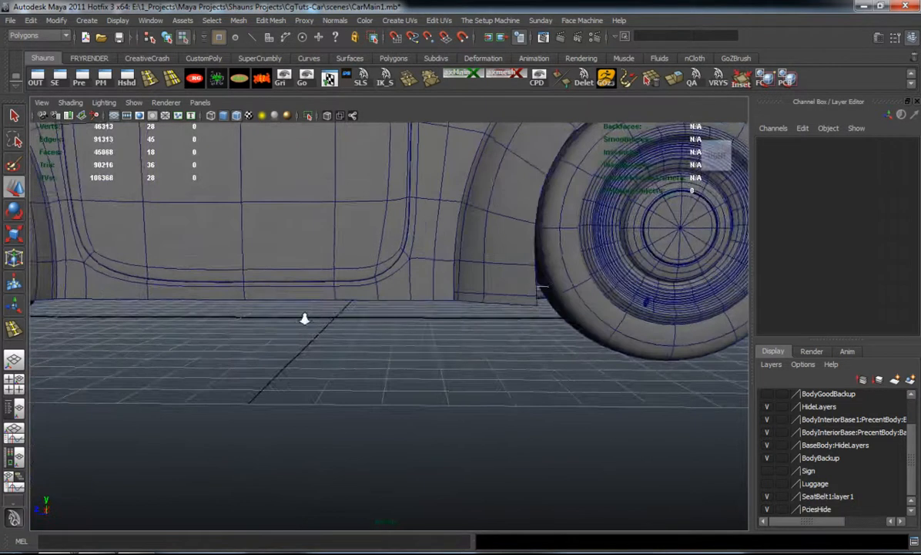
{"action": "scroll", "coordinate": [305, 319], "scroll_direction": "down", "scroll_amount": 3}
{"action": "middle_click_drag", "start_coordinate": [305, 318], "coordinate": [555, 319], "text": "alt"}
{"action": "middle_click_drag", "start_coordinate": [343, 309], "coordinate": [421, 304], "text": "alt"}
{"action": "scroll", "coordinate": [421, 305], "scroll_direction": "up", "scroll_amount": 2}
{"action": "left_click_drag", "start_coordinate": [421, 304], "coordinate": [405, 276], "text": "alt"}
{"action": "right_click_drag", "start_coordinate": [500, 264], "coordinate": [417, 235]}
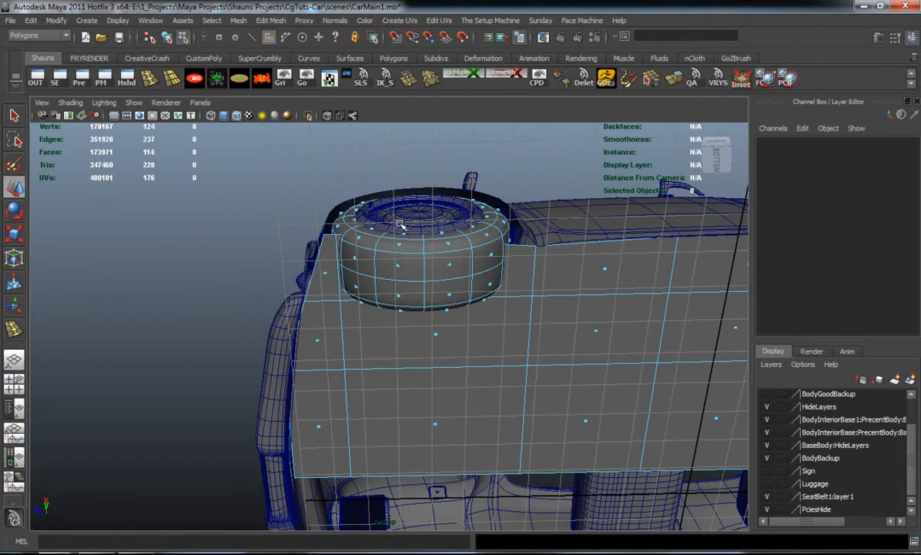
{"action": "key", "text": "ctrl+z"}
{"action": "right_click_drag", "start_coordinate": [516, 262], "coordinate": [517, 290]}
{"action": "left_click_drag", "start_coordinate": [405, 223], "coordinate": [488, 298]}
Delete the underbody plane's face covering the rear wheel
{"action": "middle_click_drag", "start_coordinate": [532, 282], "coordinate": [446, 282], "text": "alt"}
{"action": "left_click_drag", "start_coordinate": [446, 282], "coordinate": [453, 362], "text": "alt"}
{"action": "middle_click_drag", "start_coordinate": [453, 362], "coordinate": [454, 326], "text": "alt"}
{"action": "left_click_drag", "start_coordinate": [454, 326], "coordinate": [367, 162], "text": "alt"}
{"action": "left_click", "coordinate": [375, 265]}
{"action": "left_click", "coordinate": [522, 223]}
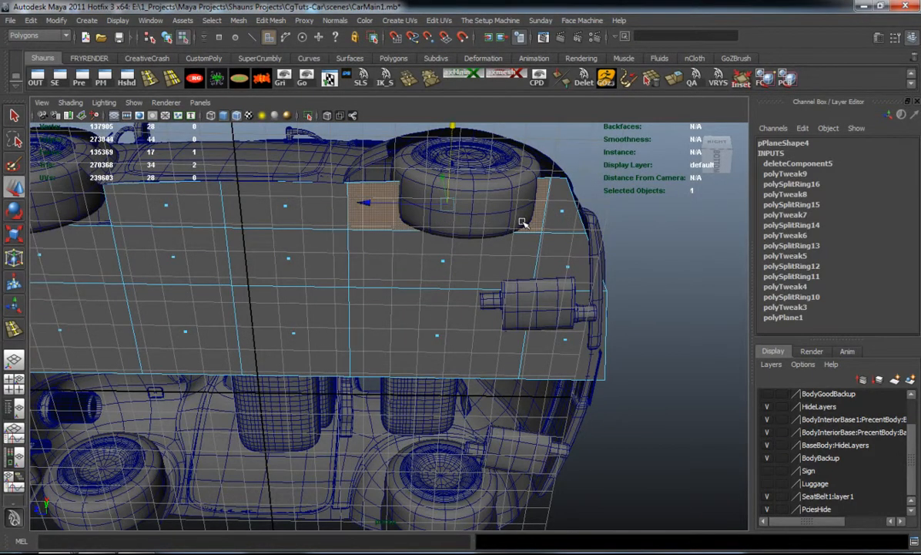
{"action": "key", "text": "Delete"}
Switch the car body to edge selection and select the border edges along the front part of the rear wheel arch
{"action": "key", "text": "3"}
{"action": "left_click_drag", "start_coordinate": [393, 190], "coordinate": [341, 202], "text": "alt"}
{"action": "right_click", "coordinate": [341, 201]}
{"action": "right_click_drag", "start_coordinate": [342, 202], "coordinate": [342, 181]}
{"action": "key", "text": "1"}
{"action": "middle_click_drag", "start_coordinate": [344, 187], "coordinate": [357, 223], "text": "alt"}
{"action": "scroll", "coordinate": [356, 218], "scroll_direction": "up", "scroll_amount": 3}
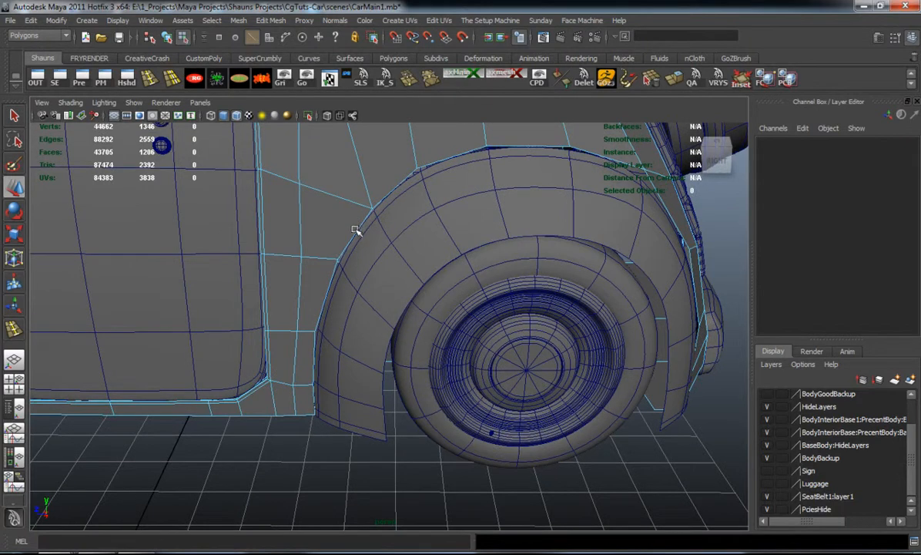
{"action": "left_click", "coordinate": [333, 224]}
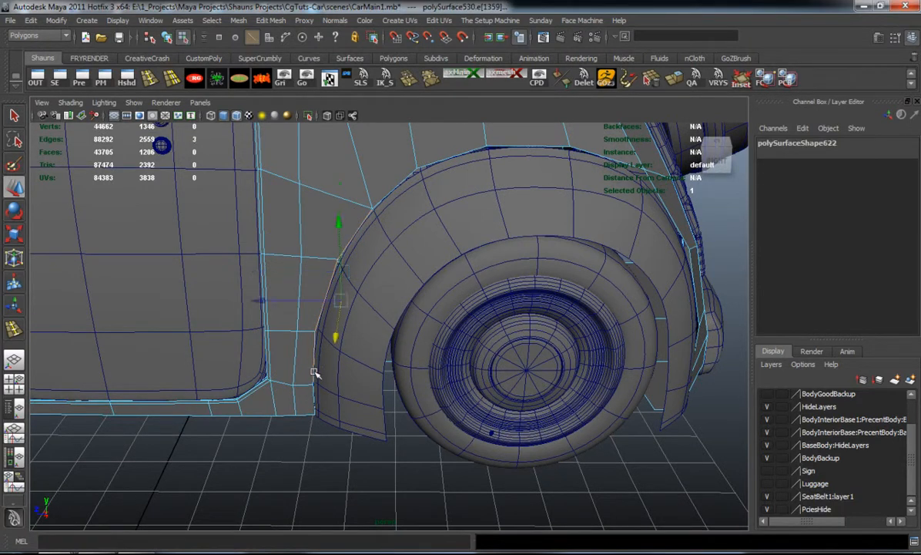
{"action": "left_click_drag", "start_coordinate": [423, 360], "coordinate": [354, 277], "text": "alt"}
{"action": "left_click", "coordinate": [315, 202], "text": "shift"}
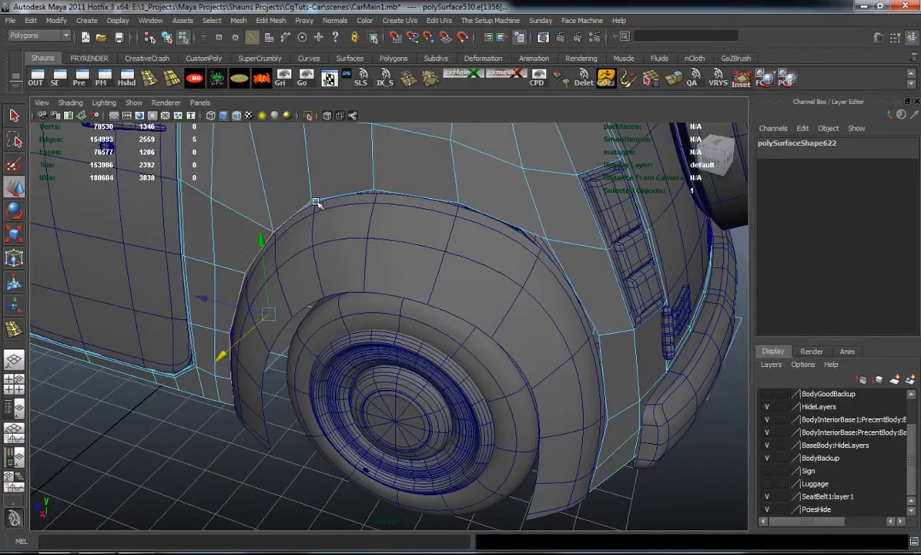
Extend the edge selection over the top and down the rear side of the rear wheel arch, keeping the plane unselected
{"action": "left_click", "coordinate": [374, 194], "text": "shift"}
{"action": "left_click", "coordinate": [412, 196], "text": "shift"}
{"action": "mouse_move", "coordinate": [423, 213]}
{"action": "left_mouse_down", "text": "alt"}
{"action": "mouse_move", "coordinate": [438, 226]}
{"action": "mouse_move", "coordinate": [428, 229]}
{"action": "left_mouse_up", "text": "alt"}
{"action": "left_click", "coordinate": [428, 232], "text": "shift"}
{"action": "left_click", "coordinate": [514, 380], "text": "shift"}
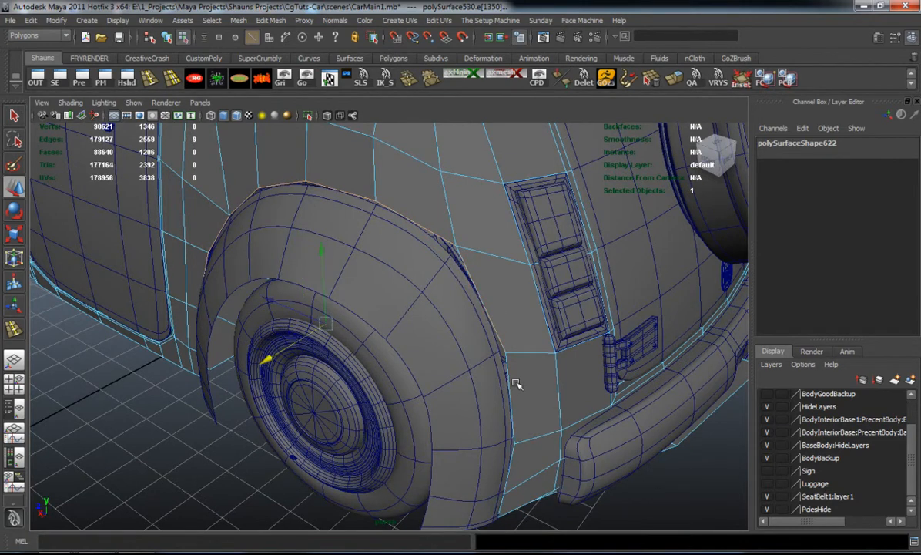
{"action": "left_click_drag", "start_coordinate": [535, 379], "coordinate": [515, 290], "text": "alt"}
{"action": "left_click", "coordinate": [427, 220], "text": "shift"}
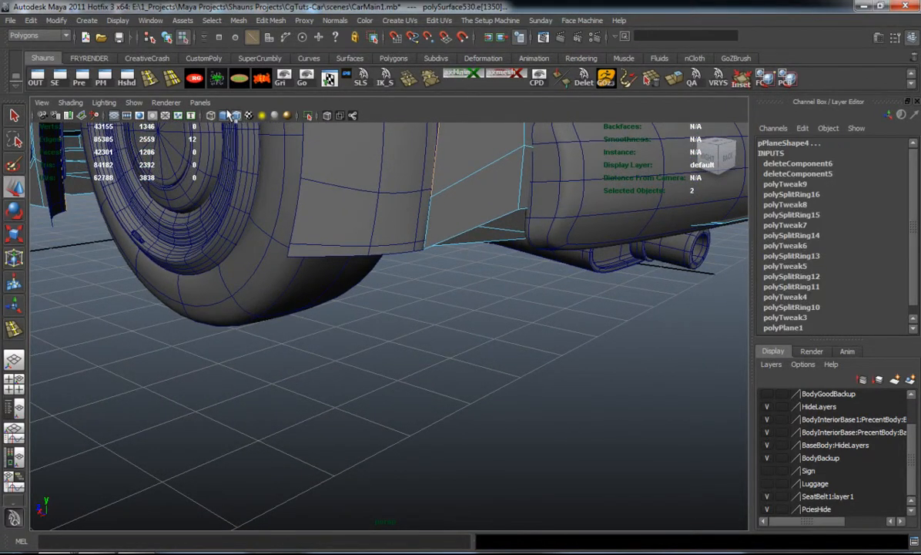
{"action": "key", "text": "ctrl+z"}
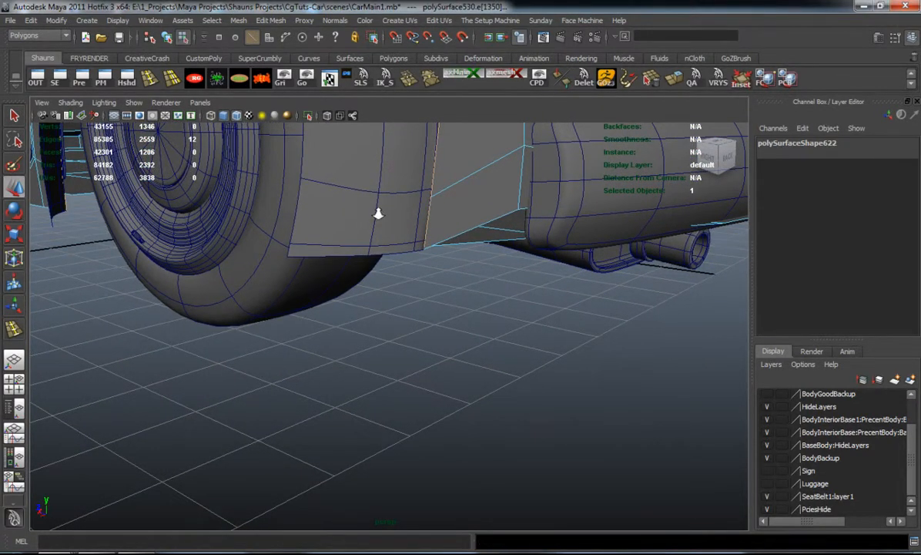
Convert the selected rear wheel-arch edges to a curve with Polygon Edges to Curve
{"action": "scroll", "coordinate": [379, 213], "scroll_direction": "down", "scroll_amount": 5}
{"action": "left_click_drag", "start_coordinate": [386, 285], "coordinate": [454, 315], "text": "alt"}
{"action": "left_click", "coordinate": [55, 21]}
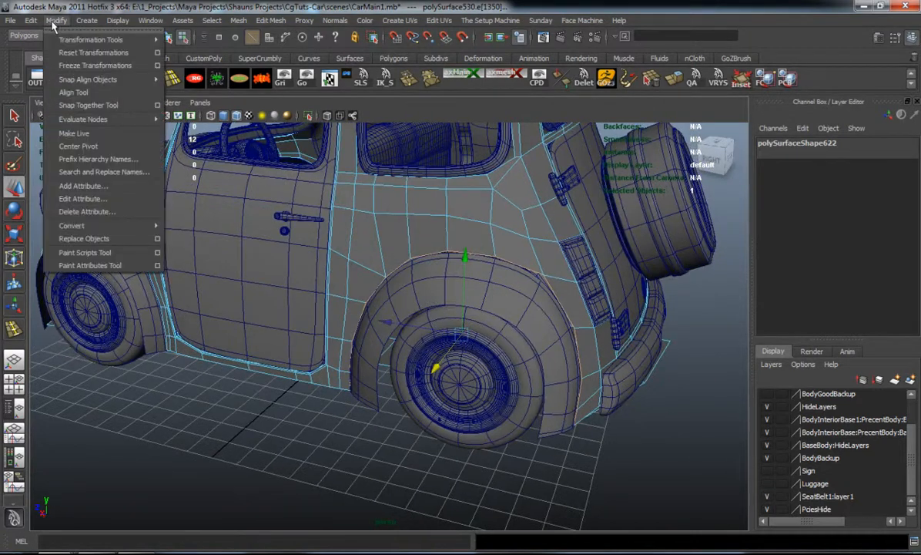
{"action": "mouse_move", "coordinate": [123, 225]}
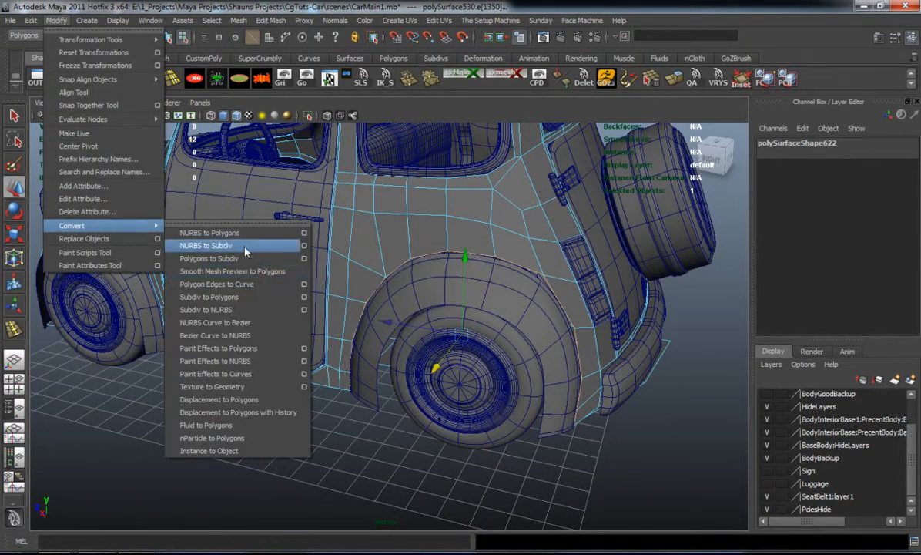
{"action": "left_click", "coordinate": [264, 284]}
{"action": "left_click_drag", "start_coordinate": [341, 289], "coordinate": [401, 274], "text": "alt"}
Select the car body as a whole object and switch it to smoothed display
{"action": "left_click", "coordinate": [262, 79]}
{"action": "key", "text": "1"}
{"action": "right_click_drag", "start_coordinate": [392, 230], "coordinate": [390, 205]}
{"action": "key", "text": "3"}
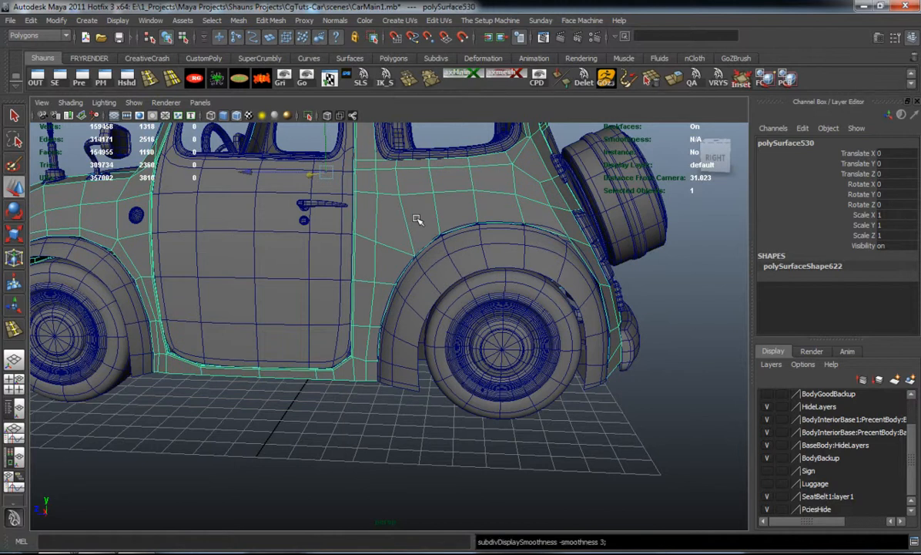
Clear the body selection and select the new curve that runs along the rear wheel arch
{"action": "left_click", "coordinate": [690, 282]}
{"action": "middle_click_drag", "start_coordinate": [523, 241], "coordinate": [479, 305], "text": "alt"}
{"action": "scroll", "coordinate": [477, 306], "scroll_direction": "up", "scroll_amount": 5}
{"action": "scroll", "coordinate": [477, 306], "scroll_direction": "up", "scroll_amount": 2}
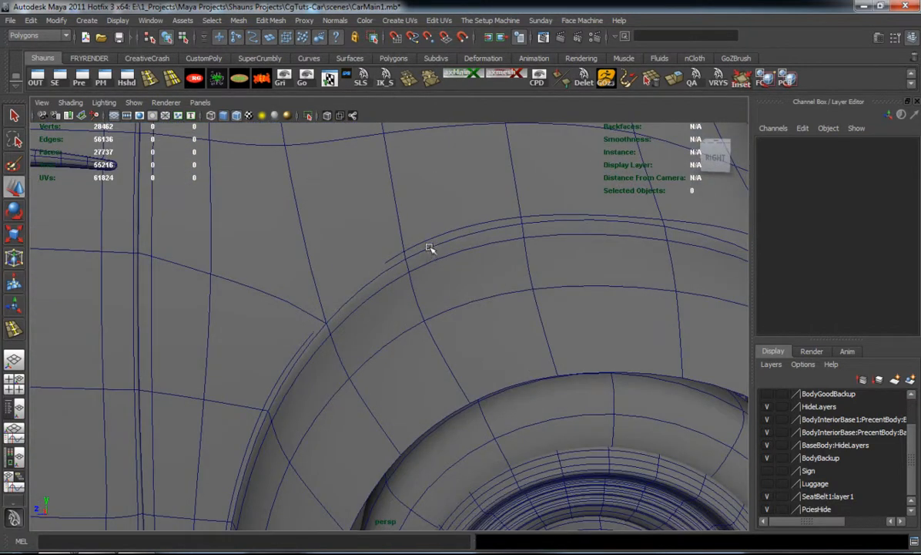
{"action": "left_click", "coordinate": [430, 234]}
{"action": "left_click_drag", "start_coordinate": [399, 212], "coordinate": [440, 239]}
{"action": "left_click", "coordinate": [380, 241], "text": "shift"}
{"action": "scroll", "coordinate": [395, 267], "scroll_direction": "down", "scroll_amount": 5}
{"action": "left_click_drag", "start_coordinate": [396, 267], "coordinate": [381, 228], "text": "alt"}
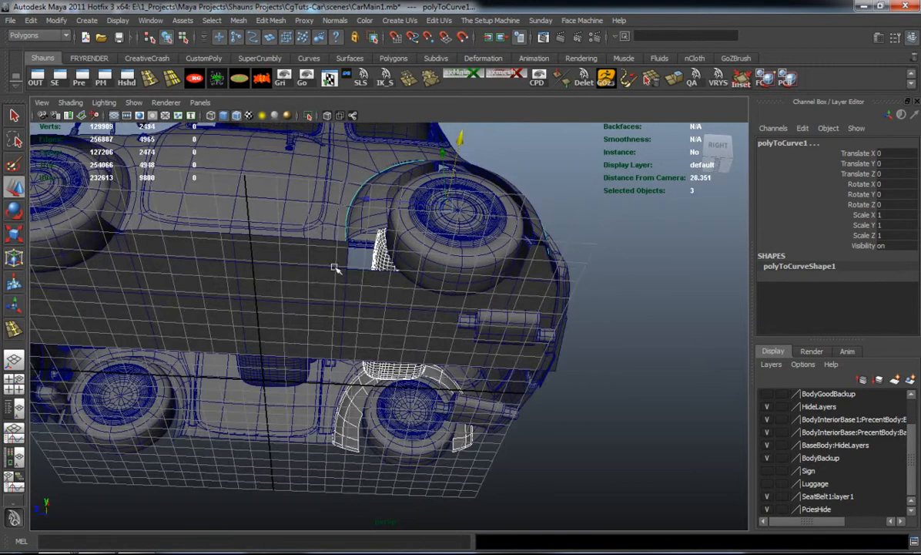
Move the rear wheel-arch curve outward from the side of the car and clear its Channel Box attributes
{"action": "left_click_drag", "start_coordinate": [305, 285], "coordinate": [504, 471], "text": "ctrl"}
{"action": "left_click_drag", "start_coordinate": [392, 339], "coordinate": [428, 396], "text": "alt"}
{"action": "left_click_drag", "start_coordinate": [518, 249], "coordinate": [587, 299]}
{"action": "left_click", "coordinate": [259, 78]}
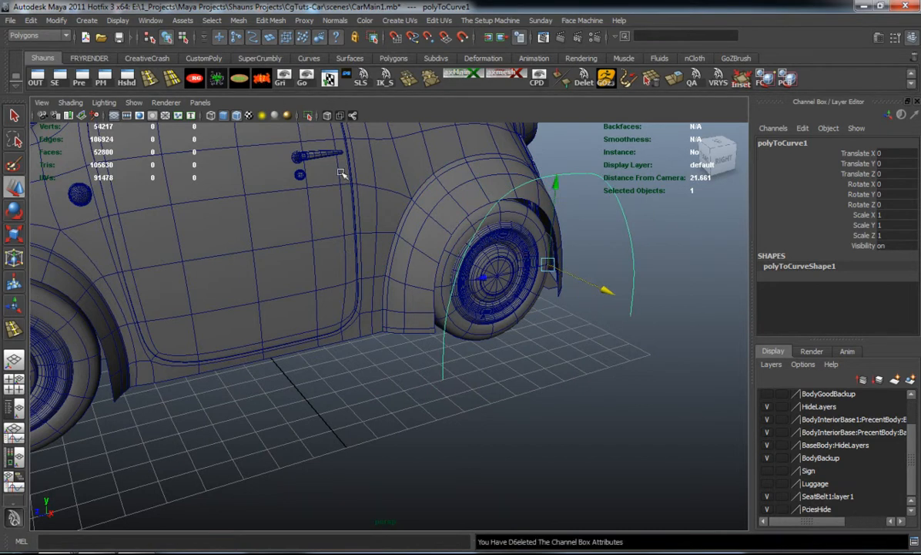
Put the whole rear wheel group into a new display layer and hide that layer
{"action": "scroll", "coordinate": [823, 456], "scroll_direction": "up", "scroll_amount": 3}
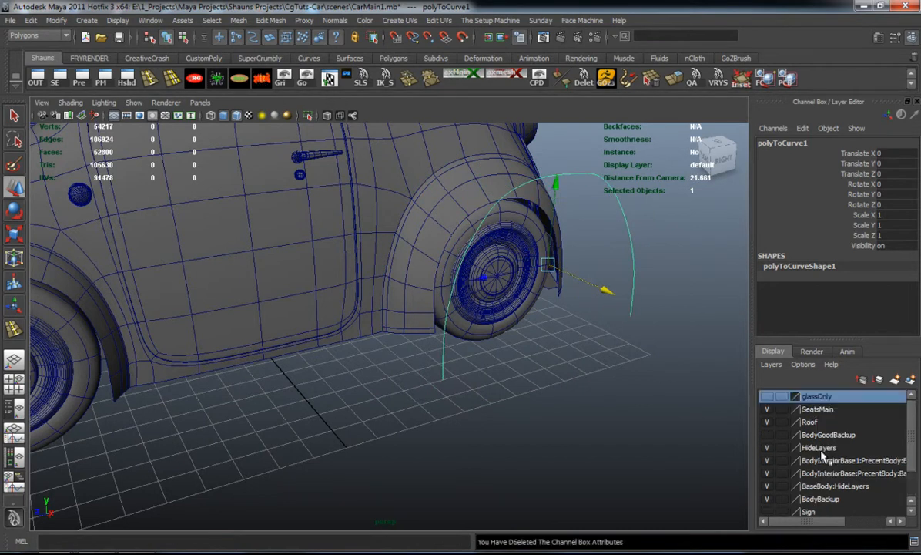
{"action": "left_click", "coordinate": [499, 318]}
{"action": "key", "text": "Up"}
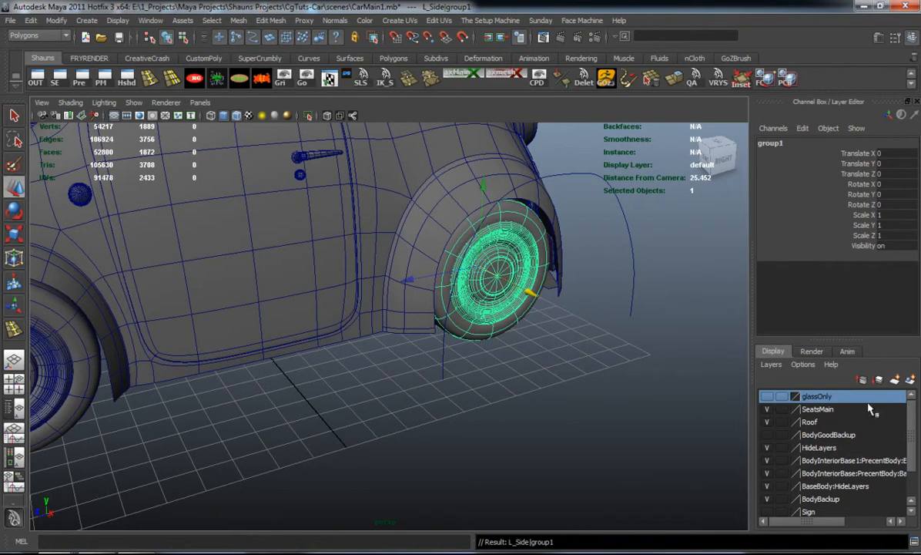
{"action": "left_click", "coordinate": [911, 380]}
{"action": "left_click", "coordinate": [767, 396]}
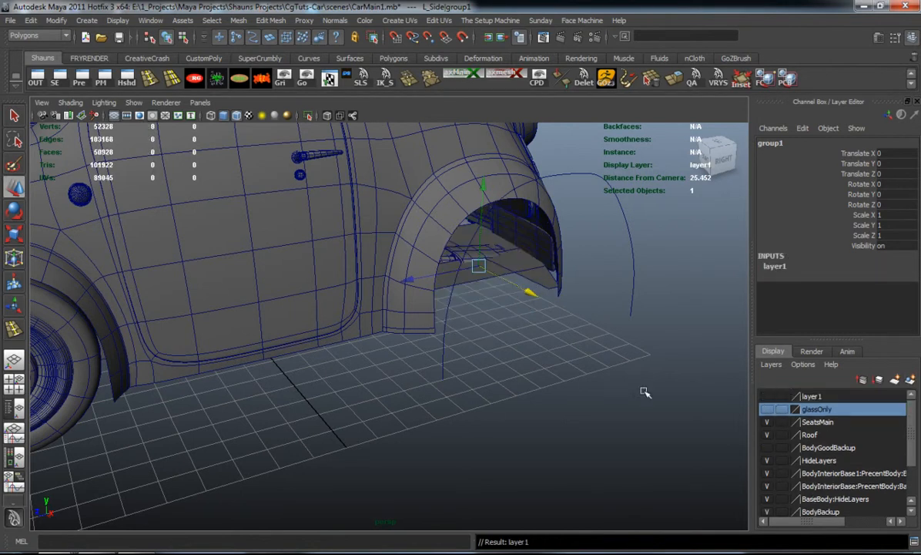
Add the whole front wheel group to the hidden layer1
{"action": "left_click", "coordinate": [82, 370]}
{"action": "key", "text": "Up"}
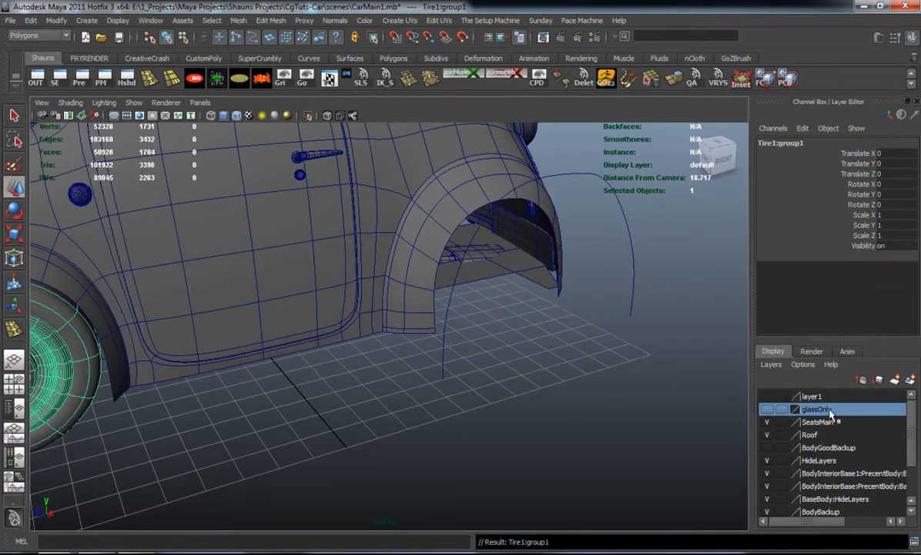
{"action": "right_click", "coordinate": [813, 400]}
{"action": "left_click", "coordinate": [819, 411]}
{"action": "left_click", "coordinate": [586, 354]}
Hide the SeatsMain layer and move the rear wheel-arch curve into the car's interior at Translate X -4.796
{"action": "left_click_drag", "start_coordinate": [586, 353], "coordinate": [485, 328], "text": "alt"}
{"action": "left_click", "coordinate": [441, 255]}
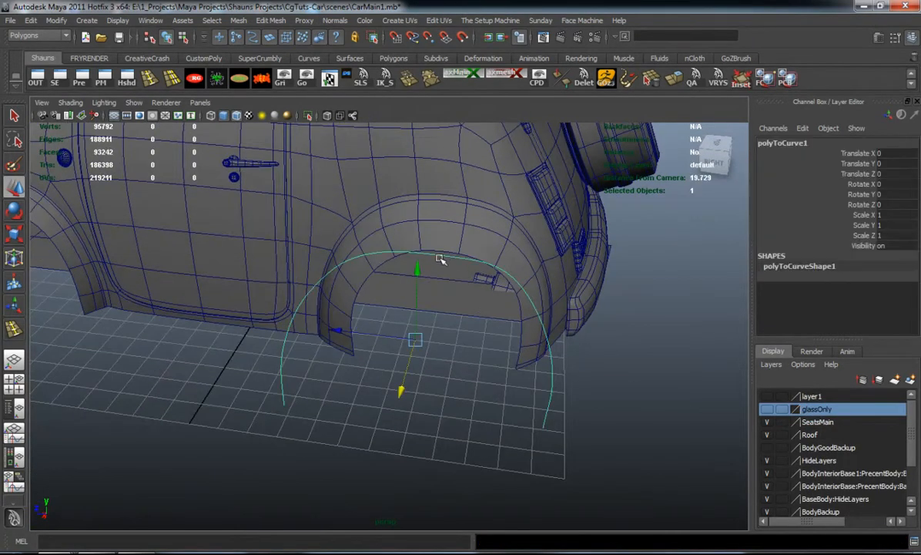
{"action": "left_click_drag", "start_coordinate": [420, 270], "coordinate": [611, 262], "text": "alt"}
{"action": "middle_click_drag", "start_coordinate": [611, 261], "coordinate": [605, 383], "text": "alt"}
{"action": "scroll", "coordinate": [601, 379], "scroll_direction": "up", "scroll_amount": 4}
{"action": "left_click_drag", "start_coordinate": [532, 355], "coordinate": [434, 386], "text": "alt"}
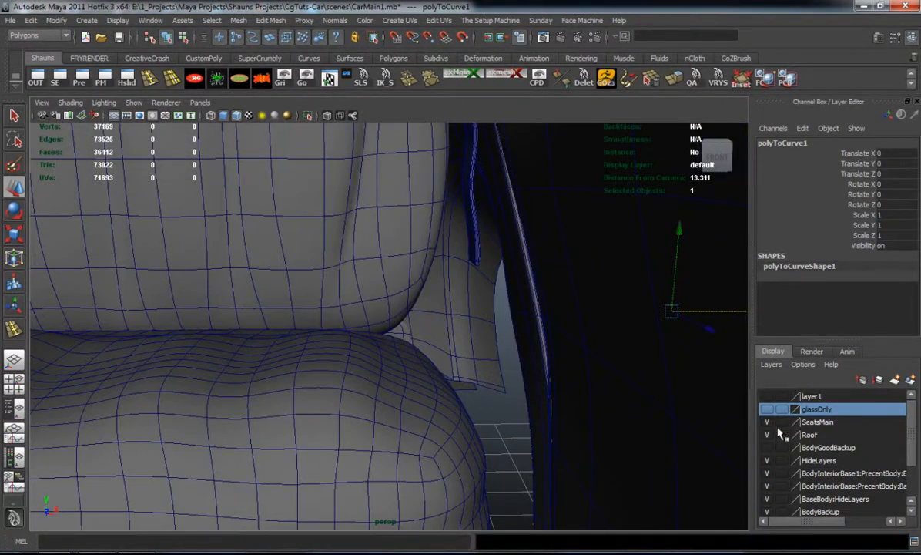
{"action": "left_click", "coordinate": [767, 422]}
{"action": "left_click_drag", "start_coordinate": [518, 350], "coordinate": [487, 344], "text": "alt"}
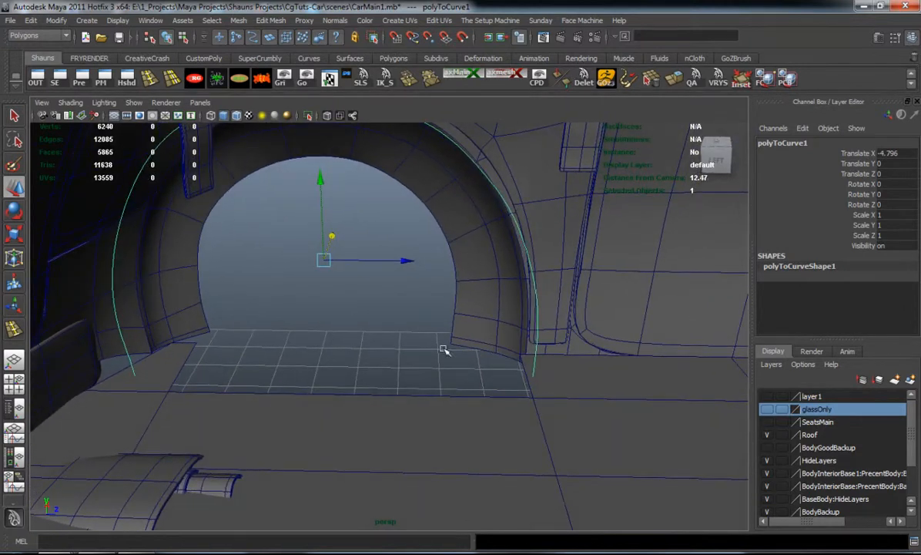
Move the control vertices of the curve's rear side forward to line up with the rear of the wheel opening
{"action": "right_click_drag", "start_coordinate": [115, 250], "coordinate": [62, 248]}
{"action": "left_click_drag", "start_coordinate": [127, 255], "coordinate": [170, 277], "text": "alt"}
{"action": "left_click_drag", "start_coordinate": [83, 142], "coordinate": [266, 489]}
{"action": "left_click_drag", "start_coordinate": [274, 320], "coordinate": [306, 324]}
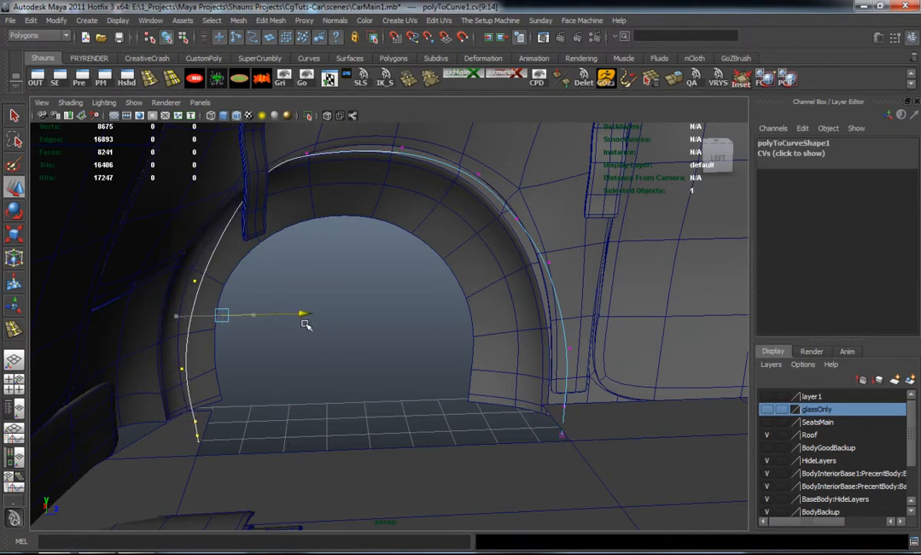
{"action": "left_click", "coordinate": [362, 307]}
Reposition the curve's upper rear control vertex and raise the one at the top of the arch
{"action": "left_click_drag", "start_coordinate": [231, 151], "coordinate": [289, 209]}
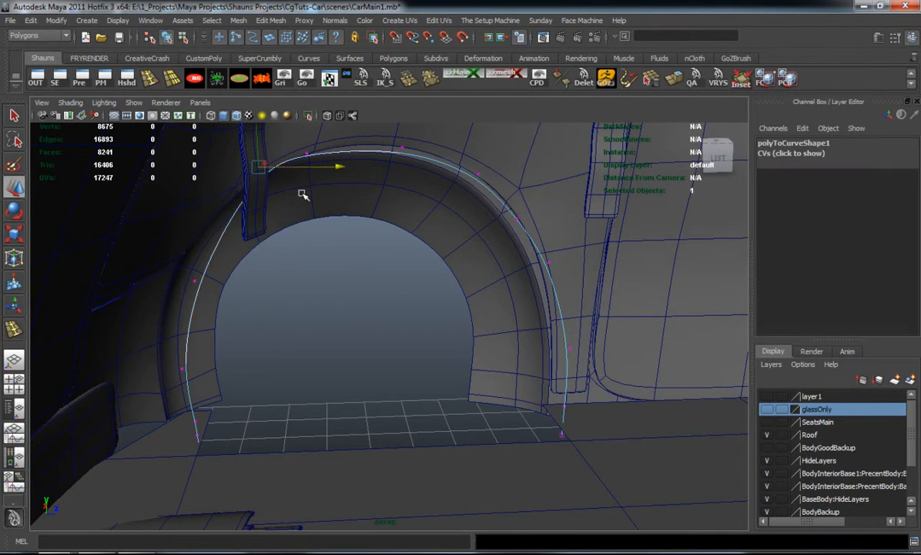
{"action": "left_click_drag", "start_coordinate": [333, 167], "coordinate": [355, 158]}
{"action": "left_click_drag", "start_coordinate": [314, 135], "coordinate": [446, 172]}
{"action": "middle_click_drag", "start_coordinate": [399, 205], "coordinate": [364, 235], "text": "alt"}
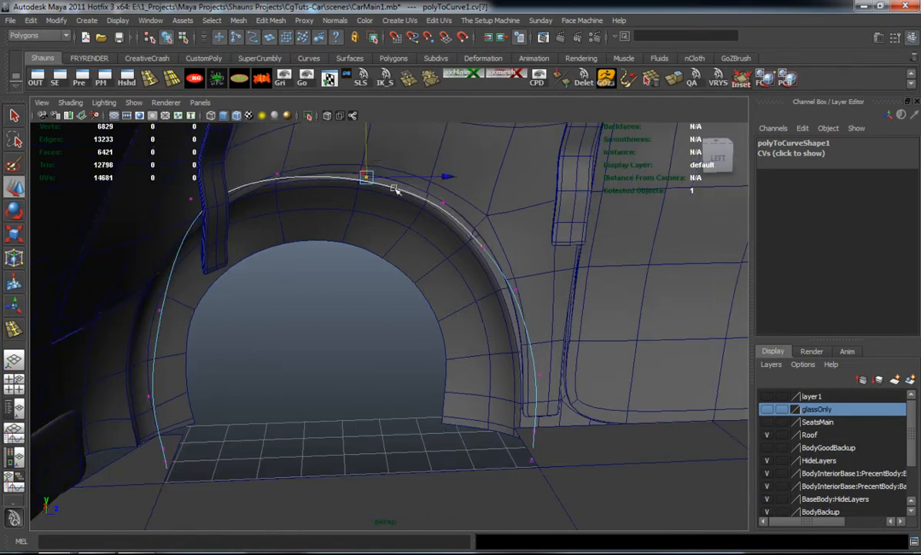
{"action": "left_click", "coordinate": [370, 154]}
{"action": "key", "text": "ctrl+z"}
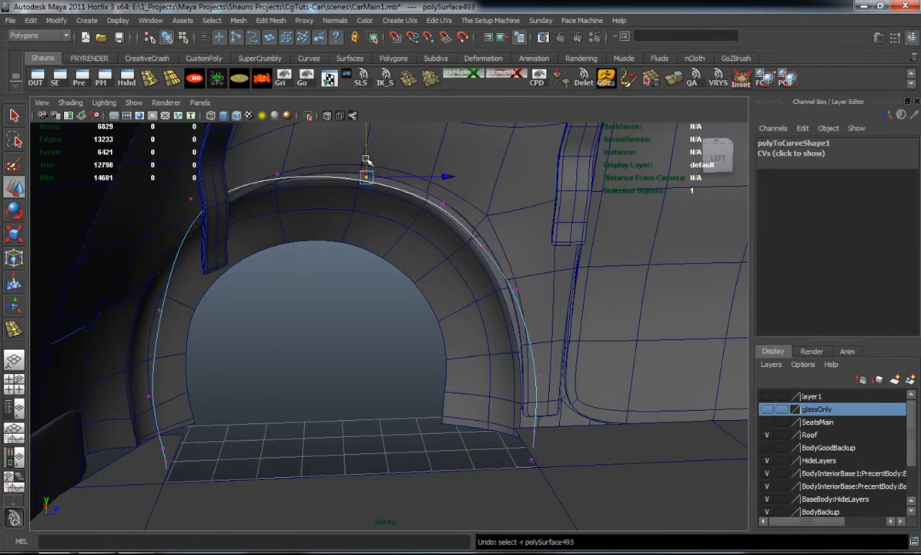
{"action": "left_click_drag", "start_coordinate": [365, 153], "coordinate": [363, 142]}
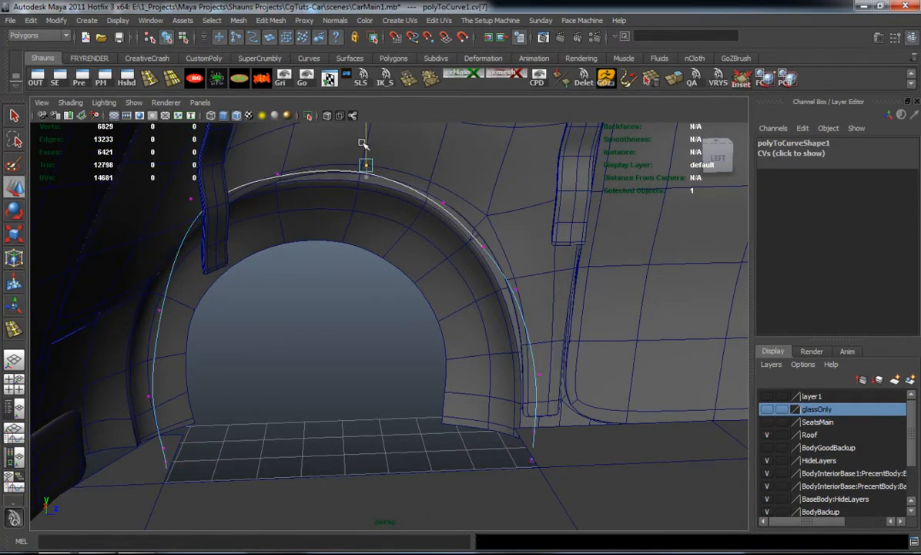
Shift the two control vertices on the curve's upper front side toward the door to round out the arch
{"action": "left_click_drag", "start_coordinate": [455, 225], "coordinate": [456, 226]}
{"action": "left_click_drag", "start_coordinate": [520, 202], "coordinate": [530, 201]}
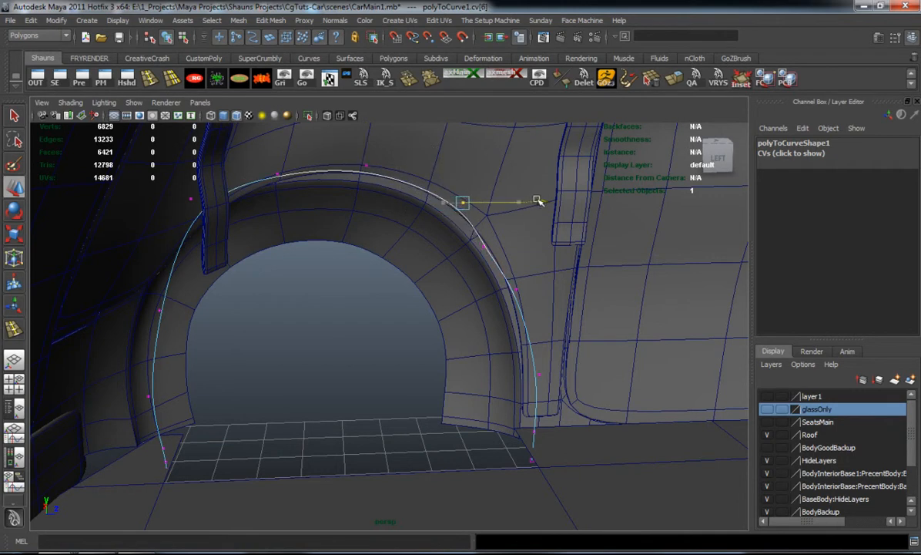
{"action": "left_click_drag", "start_coordinate": [459, 229], "coordinate": [581, 248]}
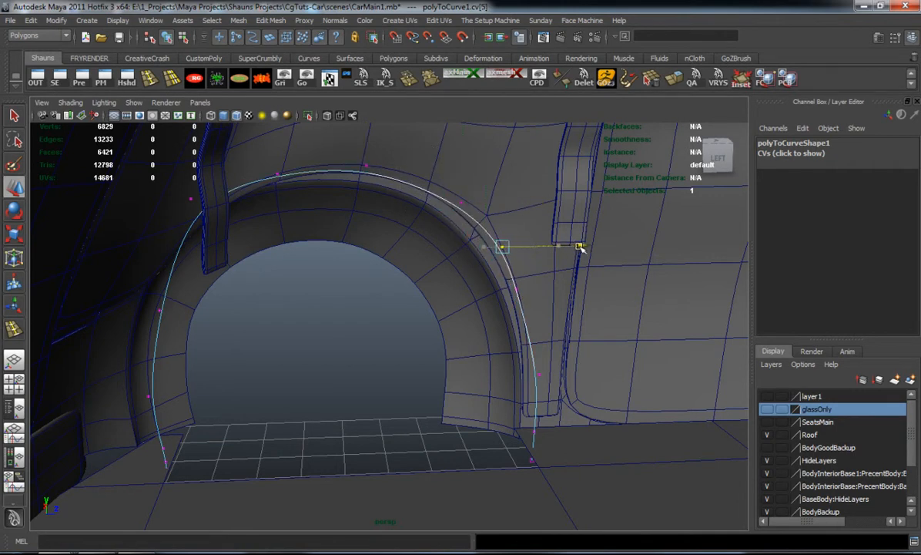
Move the control vertex halfway down the curve's rear side rearward to round out the arch
{"action": "left_click", "coordinate": [250, 341]}
{"action": "left_click_drag", "start_coordinate": [199, 319], "coordinate": [242, 261], "text": "alt"}
{"action": "left_click", "coordinate": [270, 279]}
{"action": "left_click_drag", "start_coordinate": [340, 280], "coordinate": [305, 278]}
{"action": "left_click_drag", "start_coordinate": [292, 349], "coordinate": [212, 362], "text": "alt"}
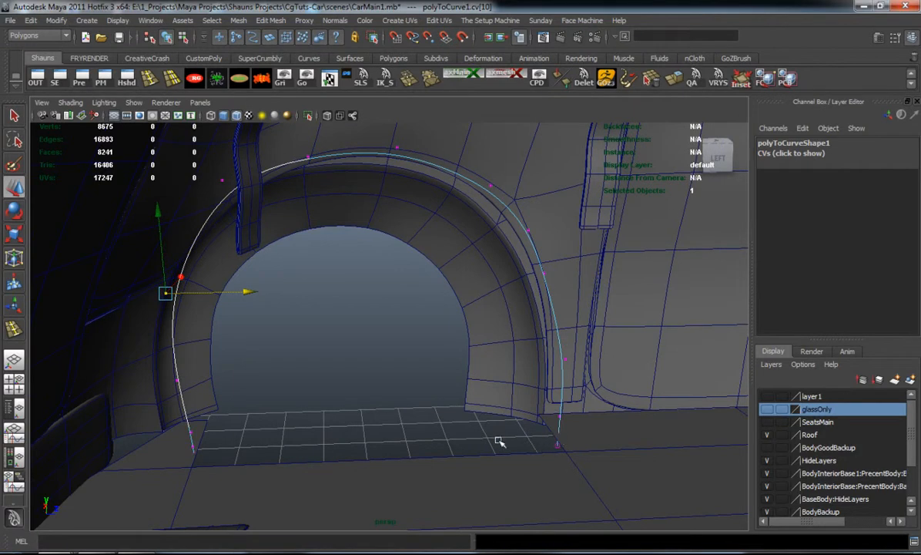
Raise the control vertices at both lower ends of the arch curve toward the underbody plane
{"action": "left_click_drag", "start_coordinate": [315, 505], "coordinate": [322, 505]}
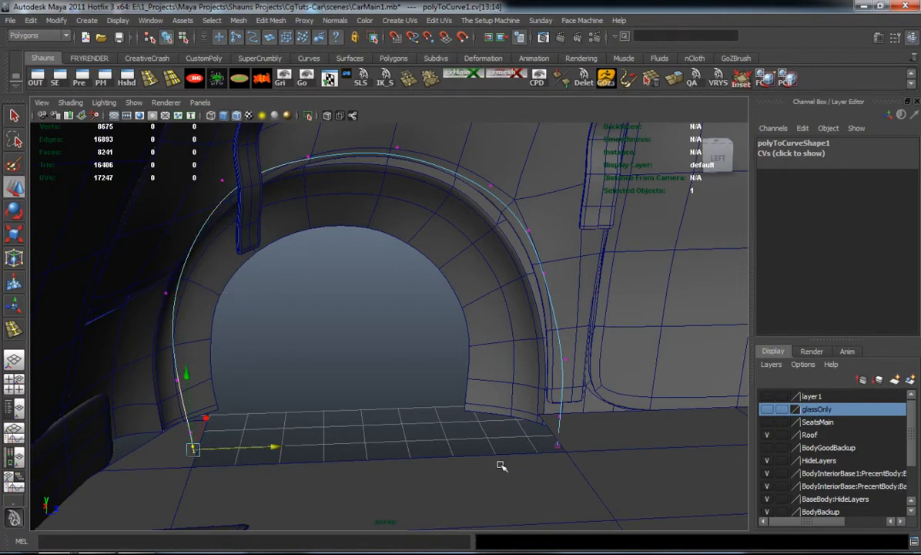
{"action": "left_click_drag", "start_coordinate": [618, 490], "coordinate": [512, 393], "text": "shift"}
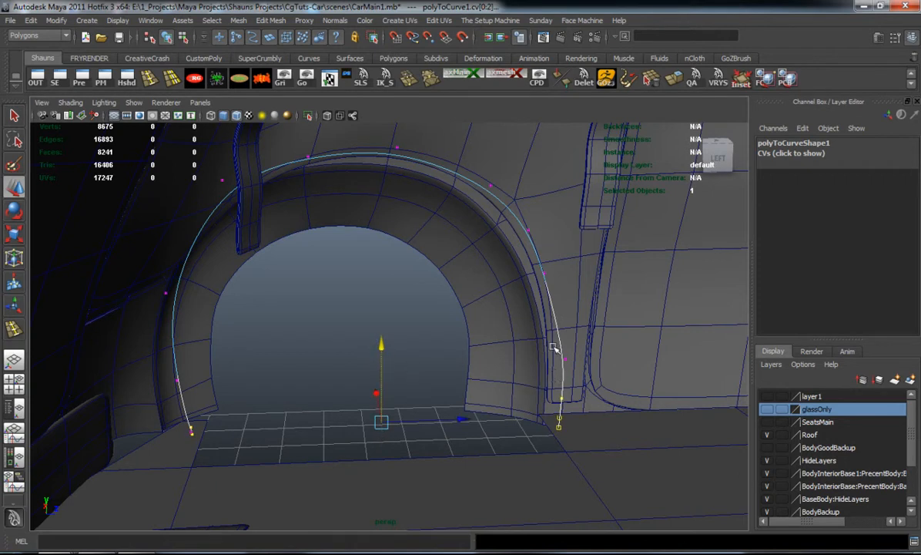
Select the plane's edge at the front of the rear wheel opening together with the adjusted arch curve
{"action": "right_click_drag", "start_coordinate": [580, 453], "coordinate": [578, 307]}
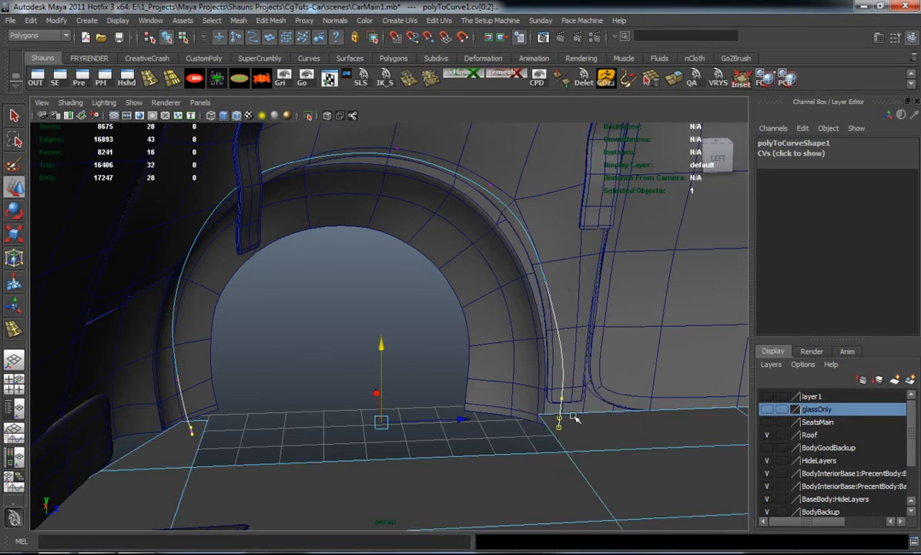
{"action": "left_click", "coordinate": [557, 437]}
{"action": "left_click", "coordinate": [564, 403], "text": "shift"}
{"action": "key", "text": "ctrl+z"}
{"action": "right_click_drag", "start_coordinate": [592, 329], "coordinate": [628, 310]}
{"action": "left_click", "coordinate": [559, 333], "text": "shift"}
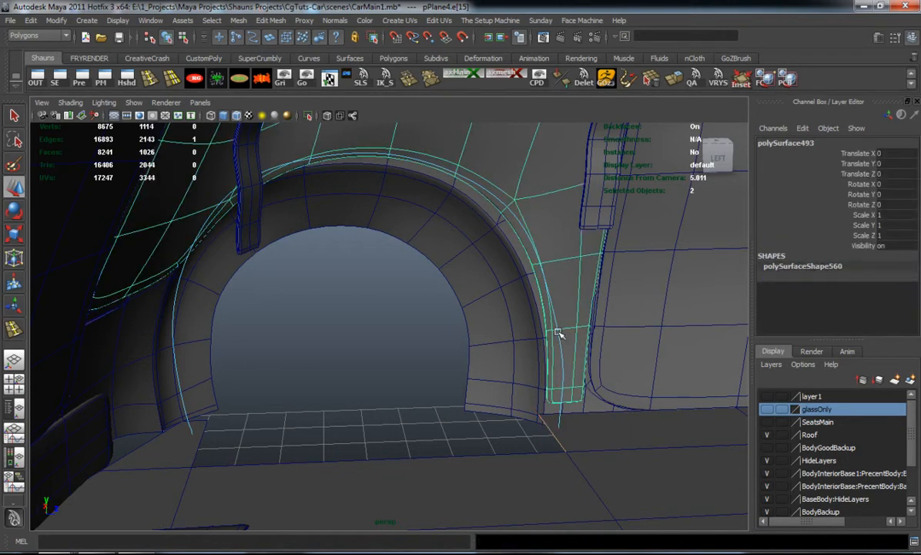
{"action": "left_click_drag", "start_coordinate": [544, 363], "coordinate": [439, 388], "text": "alt"}
{"action": "key", "text": "ctrl+z"}
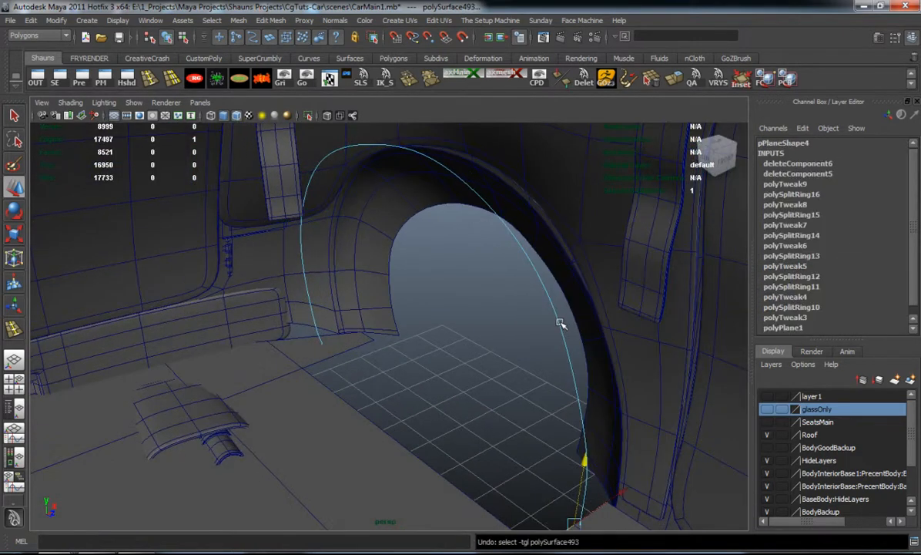
{"action": "right_click_drag", "start_coordinate": [557, 324], "coordinate": [577, 305]}
{"action": "left_click", "coordinate": [572, 399]}
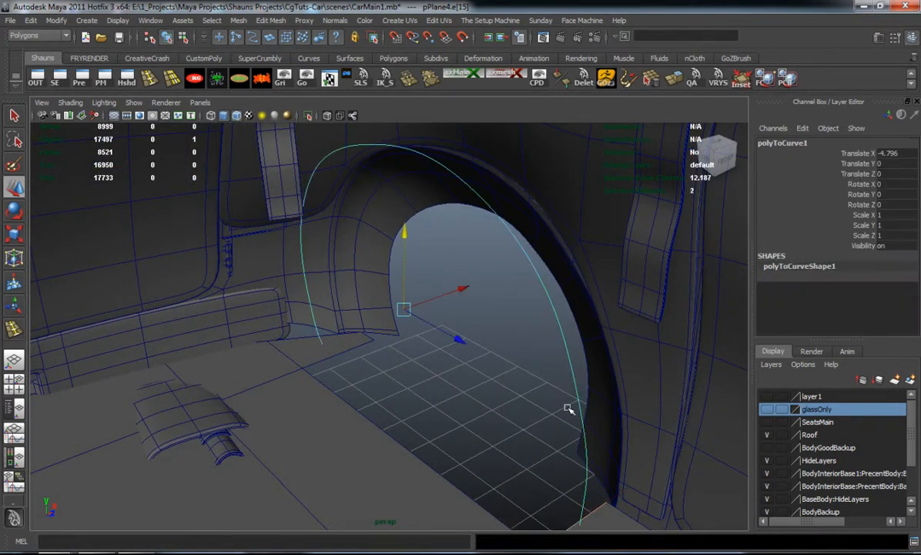
{"action": "middle_click_drag", "start_coordinate": [572, 399], "coordinate": [514, 339], "text": "alt"}
{"action": "left_click_drag", "start_coordinate": [514, 340], "coordinate": [559, 383], "text": "alt"}
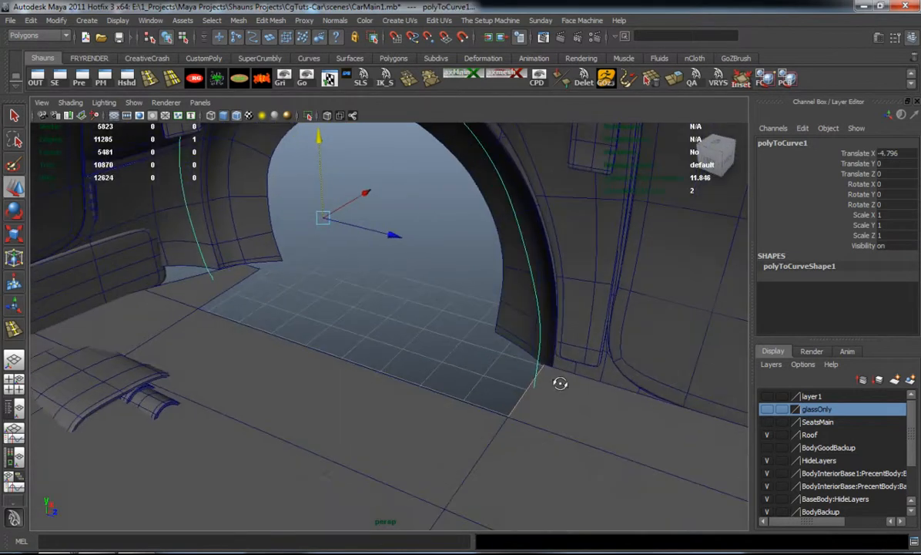
Extrude the selected plane edge along the arch curve with 7 divisions to form the rear wheel well
{"action": "left_click", "coordinate": [674, 80]}
{"action": "left_click_drag", "start_coordinate": [360, 265], "coordinate": [433, 310], "text": "alt"}
{"action": "scroll", "coordinate": [863, 270], "scroll_direction": "down", "scroll_amount": 6}
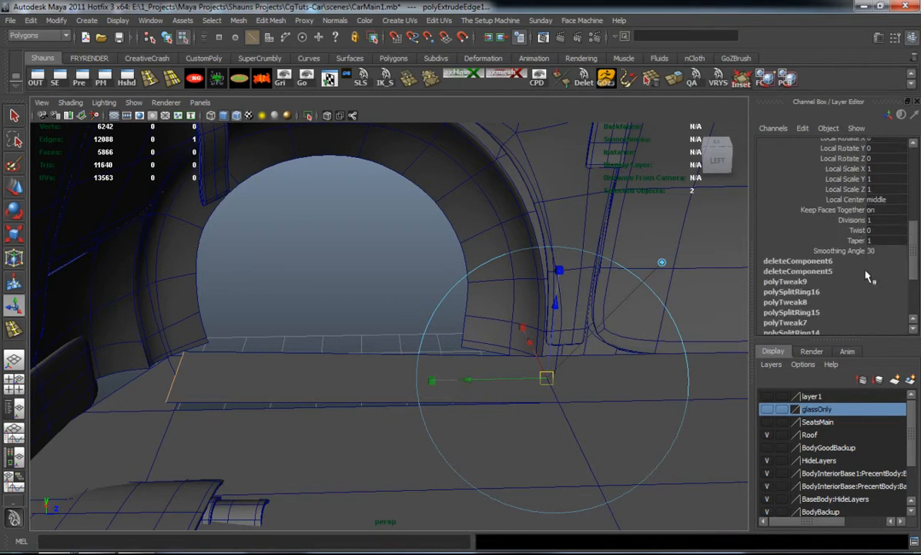
{"action": "left_click", "coordinate": [852, 220]}
{"action": "middle_click_drag", "start_coordinate": [733, 259], "coordinate": [639, 272]}
Preview the extruded wheel well in smoothed display and return it to unsmoothed display
{"action": "key", "text": "q"}
{"action": "key", "text": "3"}
{"action": "left_click_drag", "start_coordinate": [591, 281], "coordinate": [382, 290], "text": "alt"}
{"action": "scroll", "coordinate": [862, 328], "scroll_direction": "down", "scroll_amount": 5}
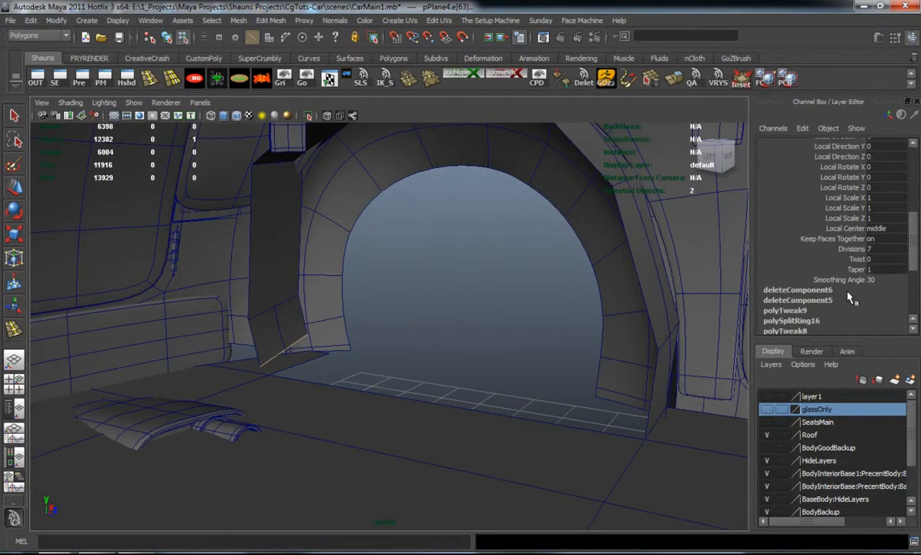
{"action": "left_click_drag", "start_coordinate": [624, 295], "coordinate": [104, 308], "text": "alt"}
{"action": "key", "text": "3"}
{"action": "key", "text": "1"}
Move the plane's vertices along the inner side of the wheel opening slightly toward the car's side to narrow the wheel well
{"action": "key", "text": "F8"}
{"action": "left_click_drag", "start_coordinate": [483, 326], "coordinate": [431, 339], "text": "alt"}
{"action": "middle_click_drag", "start_coordinate": [431, 339], "coordinate": [470, 443], "text": "alt"}
{"action": "left_click_drag", "start_coordinate": [427, 369], "coordinate": [483, 362], "text": "alt"}
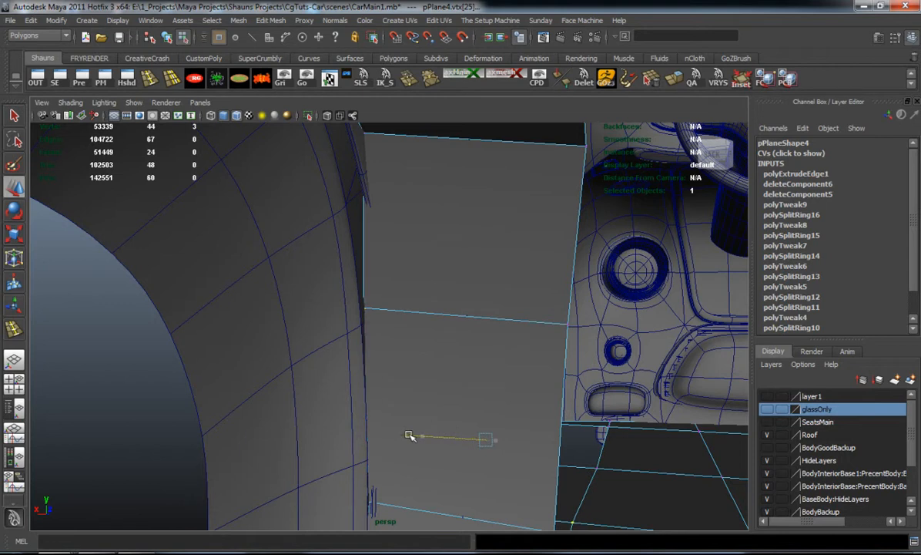
{"action": "left_click_drag", "start_coordinate": [416, 317], "coordinate": [286, 345], "text": "alt"}
{"action": "middle_click_drag", "start_coordinate": [286, 345], "coordinate": [296, 353], "text": "alt"}
{"action": "left_click_drag", "start_coordinate": [296, 353], "coordinate": [365, 309], "text": "alt"}
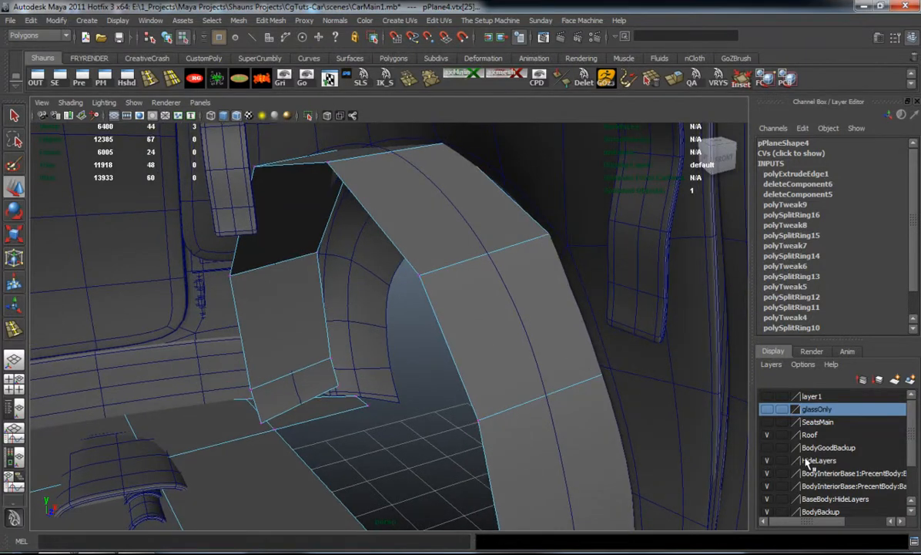
Show the SeatsMain layer to check the wheel well against the seats and the body, and hide it again
{"action": "left_click", "coordinate": [766, 422]}
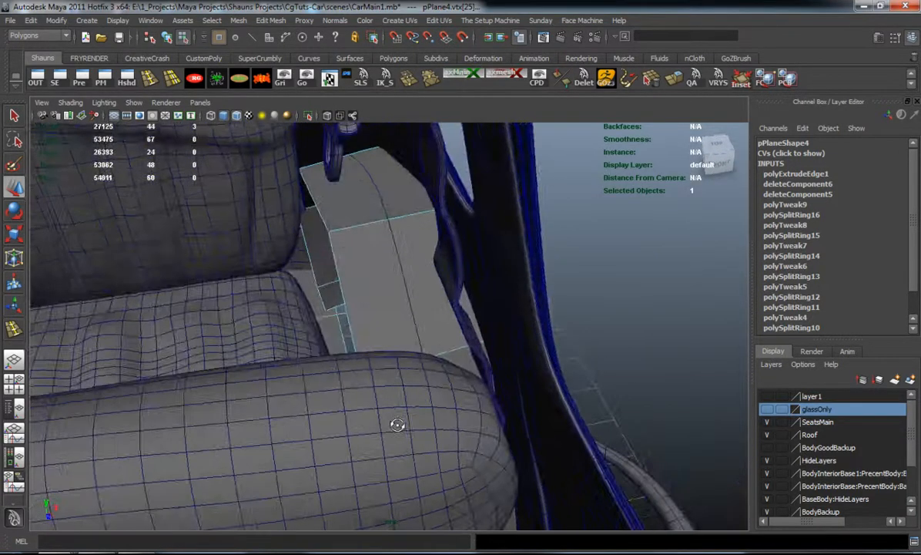
{"action": "left_click_drag", "start_coordinate": [397, 424], "coordinate": [498, 405], "text": "alt"}
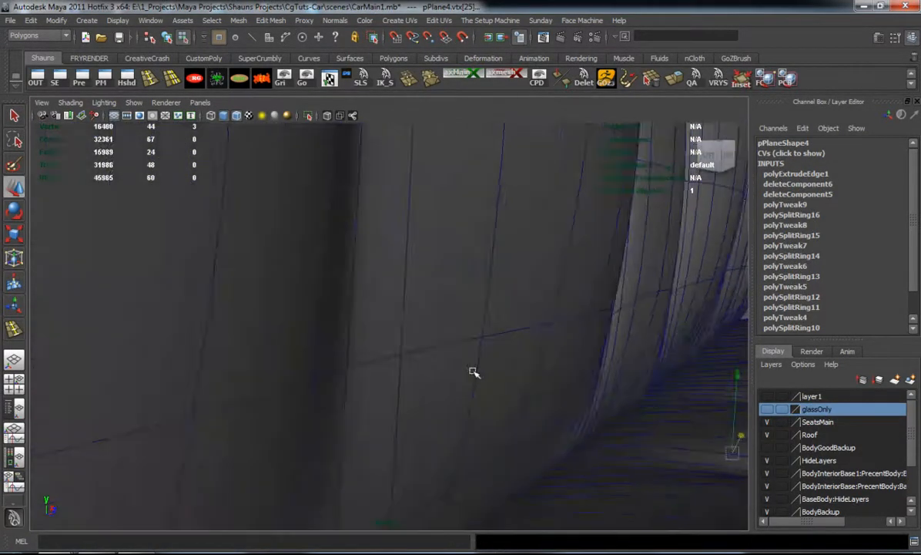
{"action": "left_click_drag", "start_coordinate": [474, 372], "coordinate": [671, 382], "text": "alt"}
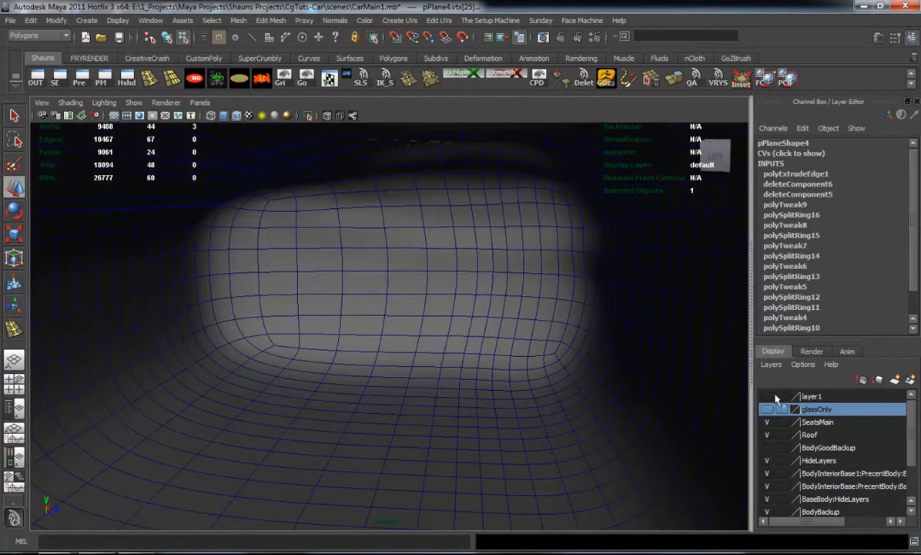
{"action": "left_click", "coordinate": [768, 423]}
Snap the wheel well's rear bottom vertices onto the corners of the plane's wheel opening
{"action": "left_click_drag", "start_coordinate": [510, 380], "coordinate": [219, 367], "text": "alt"}
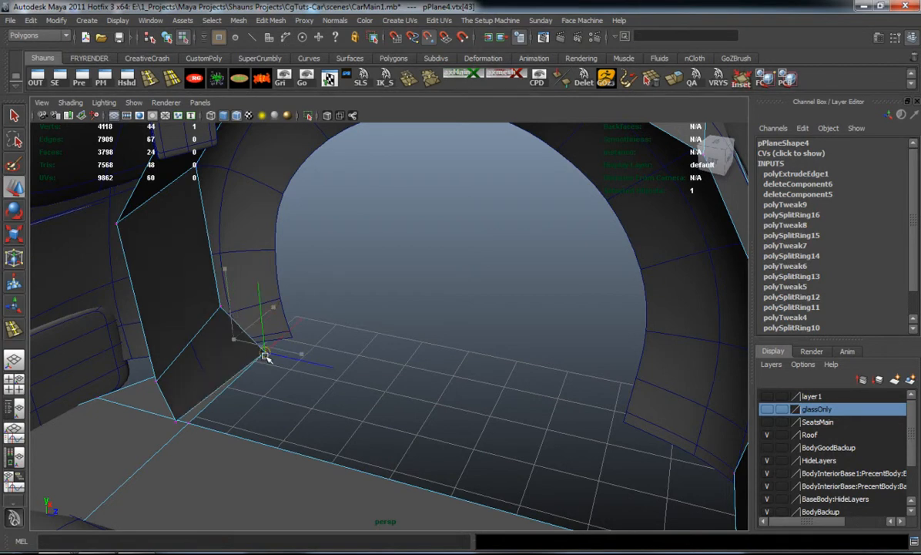
{"action": "left_click", "coordinate": [178, 426]}
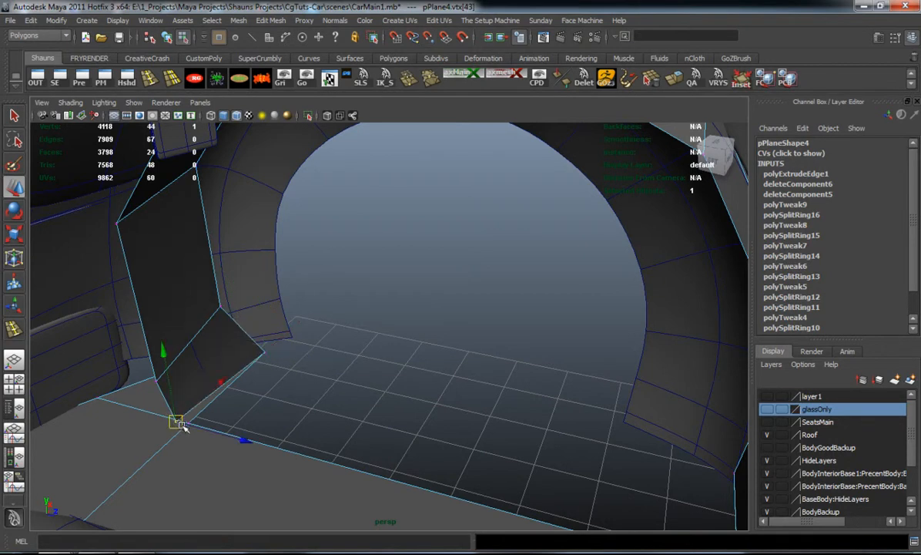
{"action": "left_click_drag", "start_coordinate": [178, 423], "coordinate": [186, 427]}
{"action": "left_click", "coordinate": [346, 417]}
Merge the wheel well's bottom corner vertices with the plane's vertices at the corners of the wheel opening
{"action": "middle_click_drag", "start_coordinate": [487, 413], "coordinate": [311, 303], "text": "alt"}
{"action": "left_click_drag", "start_coordinate": [311, 303], "coordinate": [460, 338], "text": "alt"}
{"action": "left_click", "coordinate": [516, 318]}
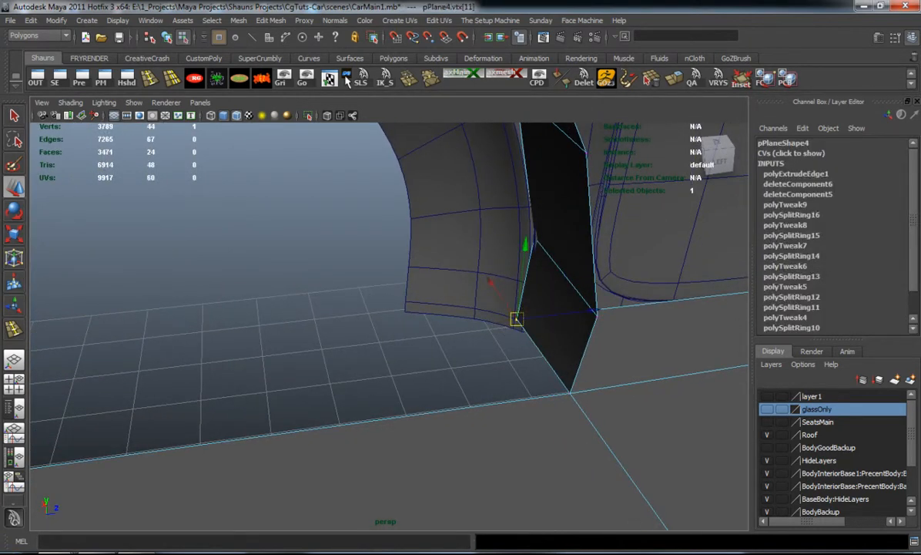
{"action": "key", "text": "g"}
{"action": "left_click_drag", "start_coordinate": [554, 380], "coordinate": [598, 416]}
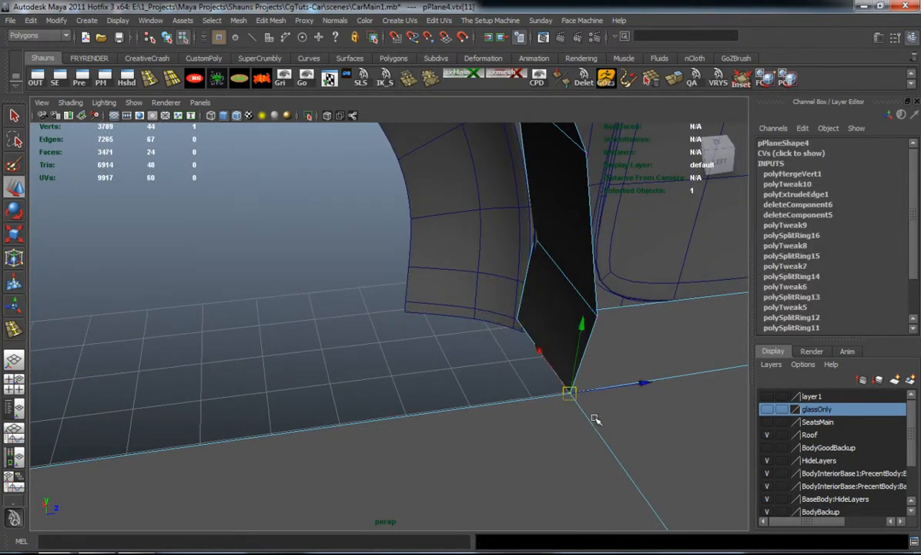
{"action": "key", "text": "g"}
{"action": "left_click_drag", "start_coordinate": [434, 402], "coordinate": [365, 398], "text": "alt"}
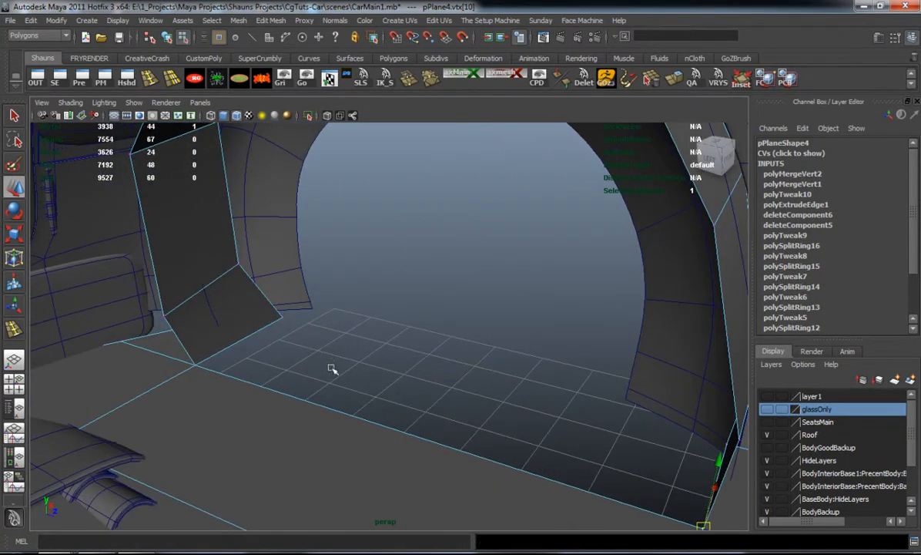
{"action": "left_click_drag", "start_coordinate": [302, 329], "coordinate": [314, 336]}
{"action": "key", "text": "g"}
{"action": "left_click_drag", "start_coordinate": [190, 357], "coordinate": [210, 377]}
{"action": "key", "text": "g"}
Preview the underbody in smoothed display and examine the corners where the wheel well joins the plane
{"action": "key", "text": "3"}
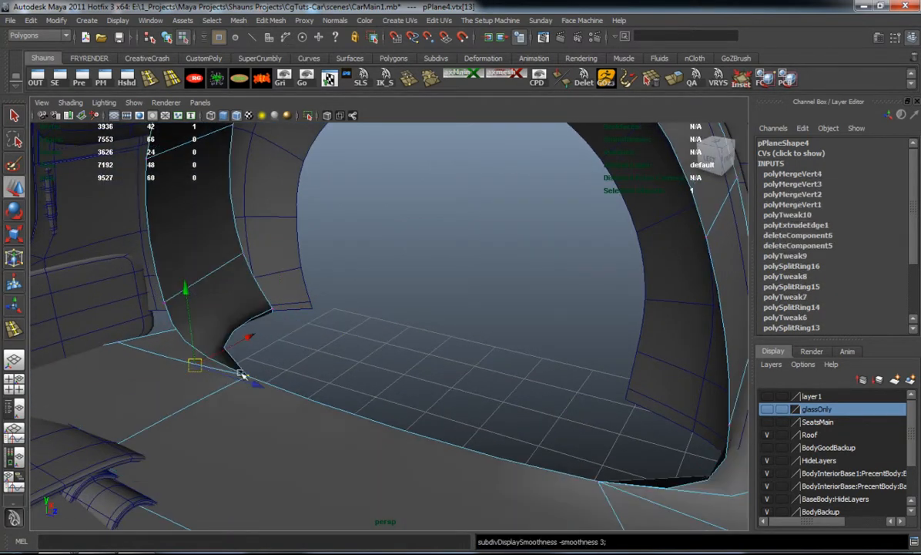
{"action": "left_click", "coordinate": [337, 339]}
{"action": "left_click_drag", "start_coordinate": [307, 337], "coordinate": [321, 404], "text": "alt"}
{"action": "middle_click_drag", "start_coordinate": [482, 382], "coordinate": [366, 398], "text": "alt"}
{"action": "left_click_drag", "start_coordinate": [366, 397], "coordinate": [123, 395], "text": "alt"}
{"action": "key", "text": "3"}
{"action": "left_click_drag", "start_coordinate": [190, 393], "coordinate": [307, 334], "text": "alt"}
{"action": "left_click_drag", "start_coordinate": [394, 335], "coordinate": [528, 365], "text": "alt"}
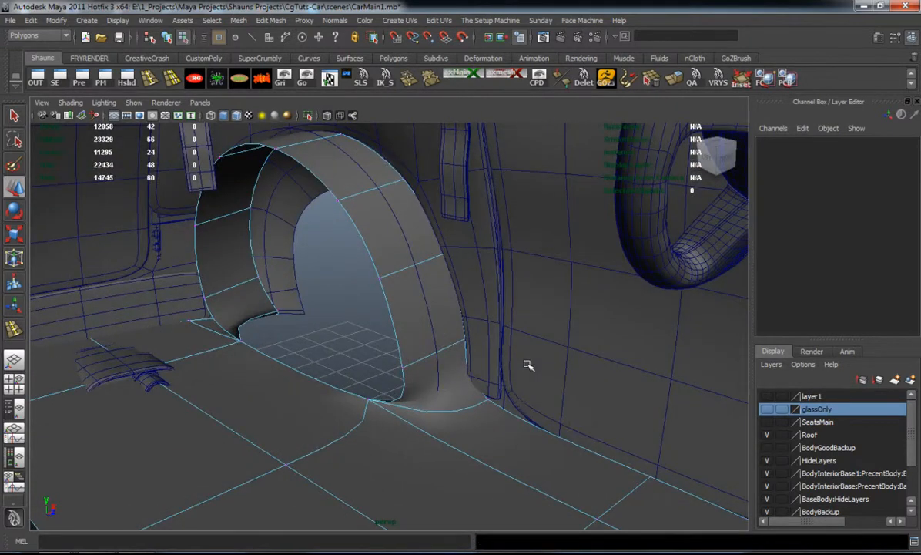
Move two outer-edge vertices on the front side of the wheel well to fit the edge behind the wheel arch
{"action": "right_click_drag", "start_coordinate": [465, 252], "coordinate": [487, 306], "text": "alt"}
{"action": "left_click", "coordinate": [461, 235]}
{"action": "left_click_drag", "start_coordinate": [471, 312], "coordinate": [526, 366]}
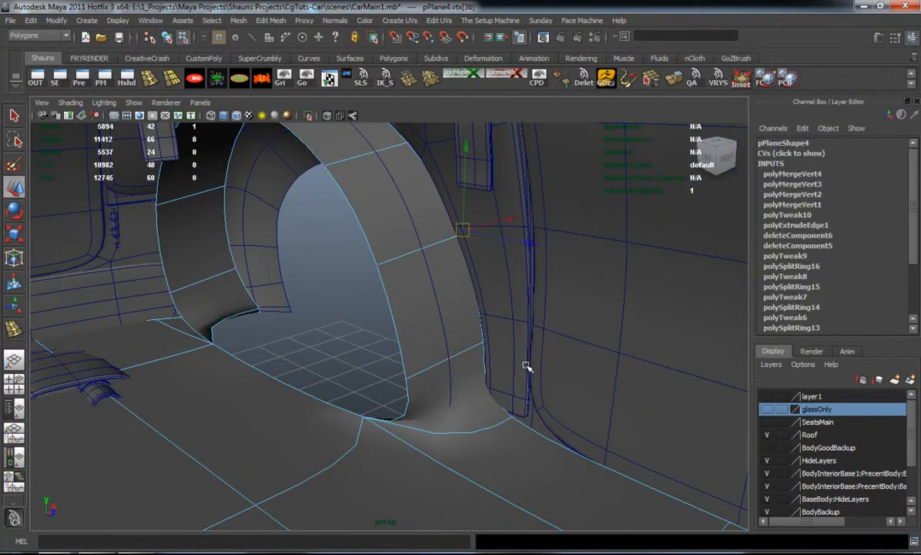
{"action": "left_click_drag", "start_coordinate": [456, 371], "coordinate": [414, 372], "text": "alt"}
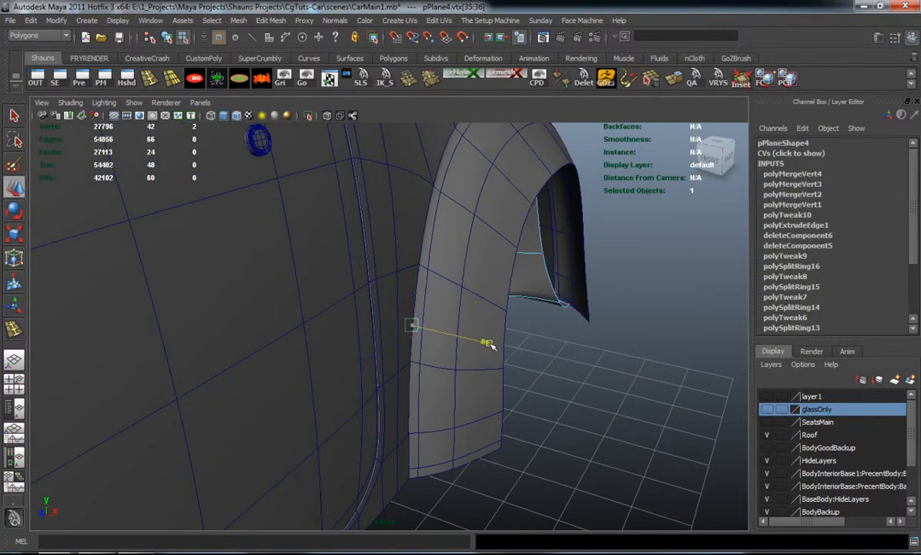
{"action": "left_click", "coordinate": [582, 387]}
{"action": "left_click_drag", "start_coordinate": [582, 387], "coordinate": [543, 369], "text": "alt"}
Move the lower outer-edge vertices on the rear side of the wheel well to fit behind the arch, checking in smoothed display
{"action": "middle_click_drag", "start_coordinate": [401, 355], "coordinate": [478, 391], "text": "alt"}
{"action": "left_click_drag", "start_coordinate": [351, 244], "coordinate": [374, 271]}
{"action": "left_click_drag", "start_coordinate": [344, 377], "coordinate": [381, 377], "text": "shift"}
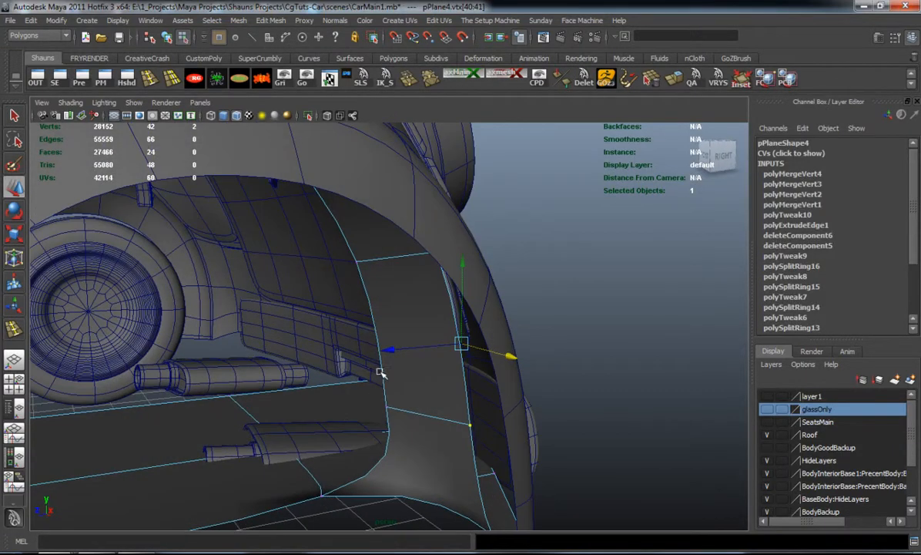
{"action": "key", "text": "1"}
{"action": "left_click_drag", "start_coordinate": [415, 428], "coordinate": [454, 401], "text": "alt"}
{"action": "left_click_drag", "start_coordinate": [474, 294], "coordinate": [487, 315]}
{"action": "mouse_move", "coordinate": [424, 296]}
{"action": "left_mouse_down"}
{"action": "mouse_move", "coordinate": [445, 297]}
{"action": "mouse_move", "coordinate": [437, 297]}
{"action": "left_mouse_up"}
{"action": "key", "text": "3"}
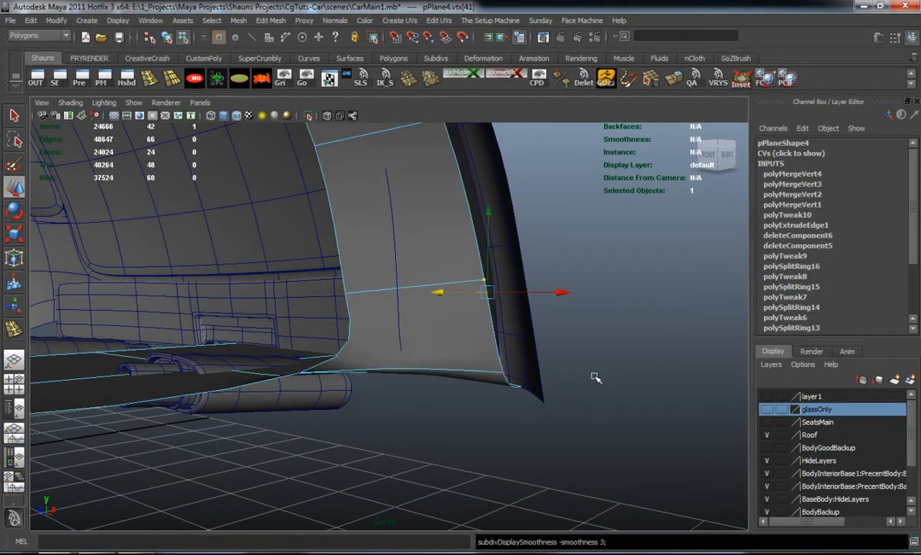
Adjust the upper outer-edge vertices on the wheel well's rear side to follow the inside of the body's arch
{"action": "left_click", "coordinate": [593, 376]}
{"action": "left_click_drag", "start_coordinate": [466, 359], "coordinate": [264, 331], "text": "alt"}
{"action": "left_click", "coordinate": [261, 244]}
{"action": "left_click_drag", "start_coordinate": [266, 258], "coordinate": [300, 294], "text": "alt"}
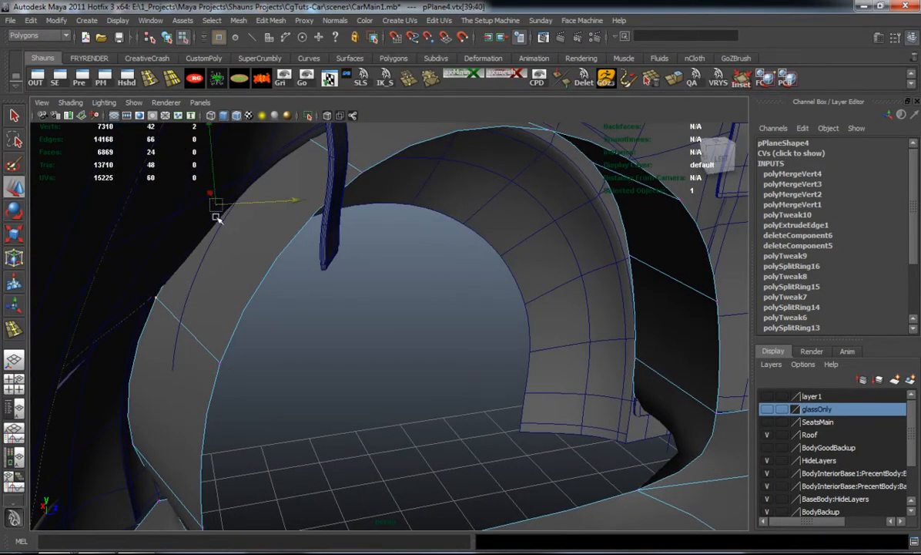
{"action": "middle_click_drag", "start_coordinate": [207, 192], "coordinate": [207, 195]}
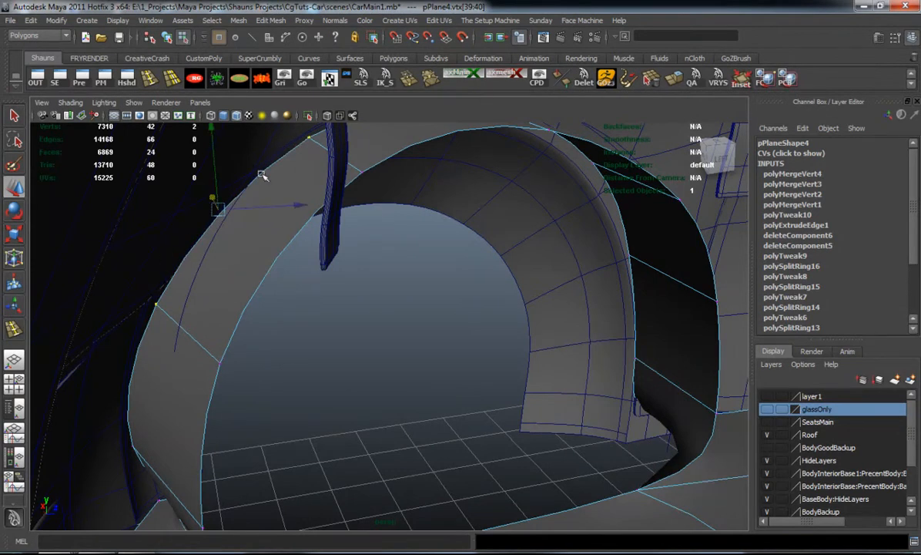
{"action": "left_click_drag", "start_coordinate": [343, 155], "coordinate": [344, 157], "text": "shift"}
{"action": "left_click_drag", "start_coordinate": [241, 221], "coordinate": [222, 261], "text": "alt"}
{"action": "left_click_drag", "start_coordinate": [154, 289], "coordinate": [143, 290], "text": "alt"}
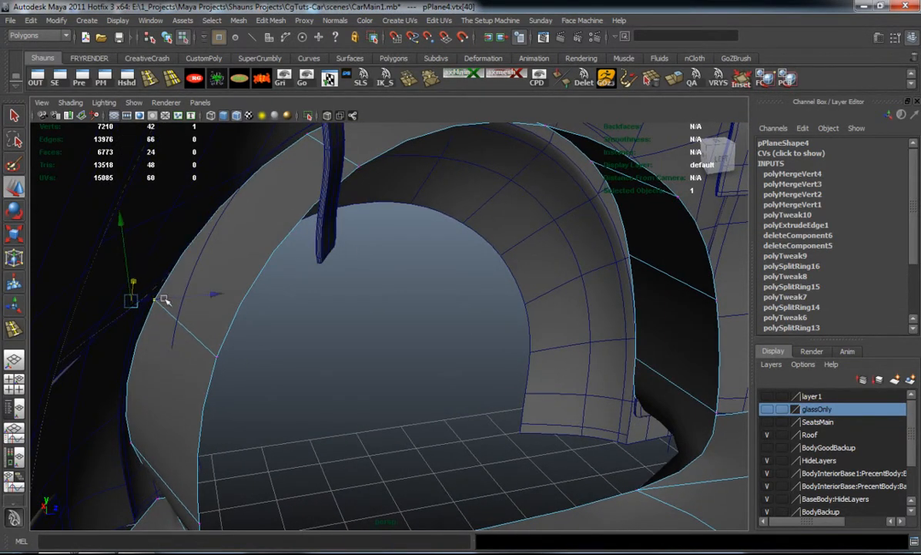
Compare the wheel well in unsmoothed and smoothed display and examine its fit against the body
{"action": "left_click", "coordinate": [391, 388]}
{"action": "left_click_drag", "start_coordinate": [391, 388], "coordinate": [364, 378], "text": "alt"}
{"action": "middle_click_drag", "start_coordinate": [409, 375], "coordinate": [297, 319], "text": "alt"}
{"action": "key", "text": "1"}
{"action": "key", "text": "2"}
{"action": "key", "text": "3"}
{"action": "scroll", "coordinate": [321, 392], "scroll_direction": "down", "scroll_amount": 2}
{"action": "scroll", "coordinate": [297, 320], "scroll_direction": "down", "scroll_amount": 5}
{"action": "scroll", "coordinate": [184, 332], "scroll_direction": "up", "scroll_amount": 5}
Return the body surface around the front wheel arch to unsmoothed display
{"action": "middle_click_drag", "start_coordinate": [454, 370], "coordinate": [303, 425], "text": "alt"}
{"action": "left_click_drag", "start_coordinate": [302, 425], "coordinate": [286, 387], "text": "alt"}
{"action": "middle_click_drag", "start_coordinate": [300, 373], "coordinate": [354, 401], "text": "alt"}
{"action": "left_click", "coordinate": [314, 229]}
{"action": "key", "text": "1"}
{"action": "right_click_drag", "start_coordinate": [316, 229], "coordinate": [335, 218]}
Select the body edges running around the front wheel arch and convert them to a curve
{"action": "left_click", "coordinate": [318, 205]}
{"action": "scroll", "coordinate": [344, 262], "scroll_direction": "up", "scroll_amount": 3}
{"action": "left_click", "coordinate": [342, 382], "text": "shift"}
{"action": "left_click_drag", "start_coordinate": [537, 365], "coordinate": [349, 340], "text": "alt"}
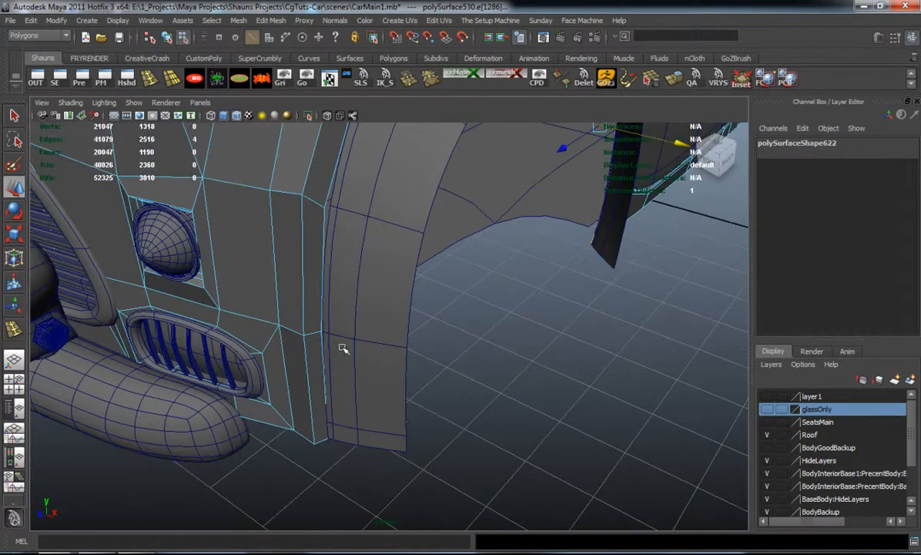
{"action": "left_click", "coordinate": [318, 307], "text": "shift"}
{"action": "key", "text": "ctrl+z"}
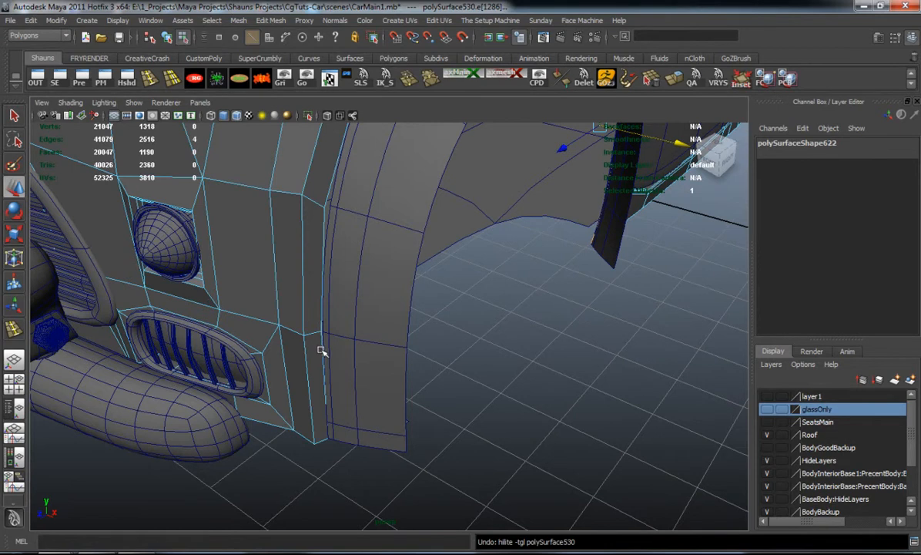
{"action": "left_click", "coordinate": [317, 308], "text": "shift"}
{"action": "left_click_drag", "start_coordinate": [322, 279], "coordinate": [314, 325], "text": "alt"}
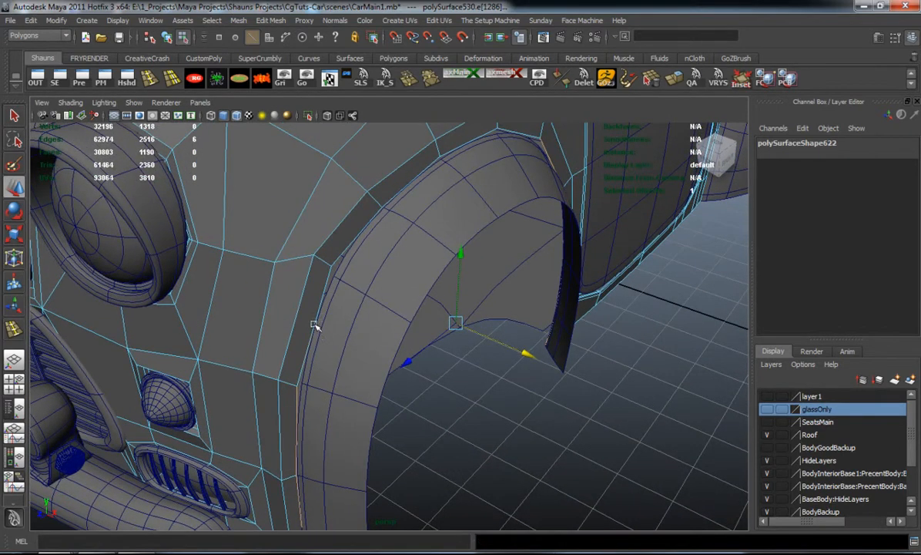
{"action": "left_click_drag", "start_coordinate": [387, 294], "coordinate": [263, 307], "text": "alt"}
{"action": "left_click", "coordinate": [356, 255], "text": "shift"}
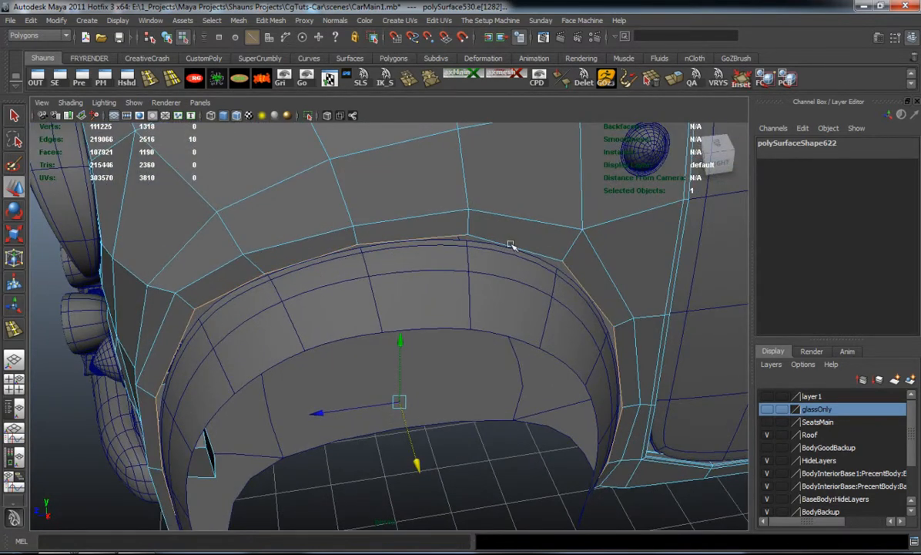
{"action": "left_click", "coordinate": [56, 20]}
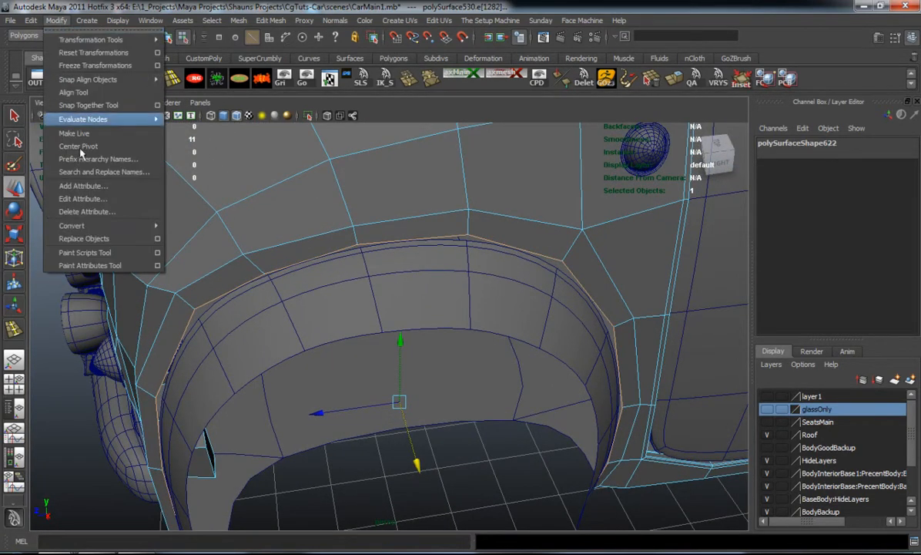
{"action": "mouse_move", "coordinate": [116, 226]}
{"action": "left_click", "coordinate": [266, 289]}
Delete the new arch curve's history and move the curve inward to a Translate X of -0.52
{"action": "left_click_drag", "start_coordinate": [265, 289], "coordinate": [409, 185], "text": "alt"}
{"action": "left_click_drag", "start_coordinate": [444, 228], "coordinate": [346, 137], "text": "alt"}
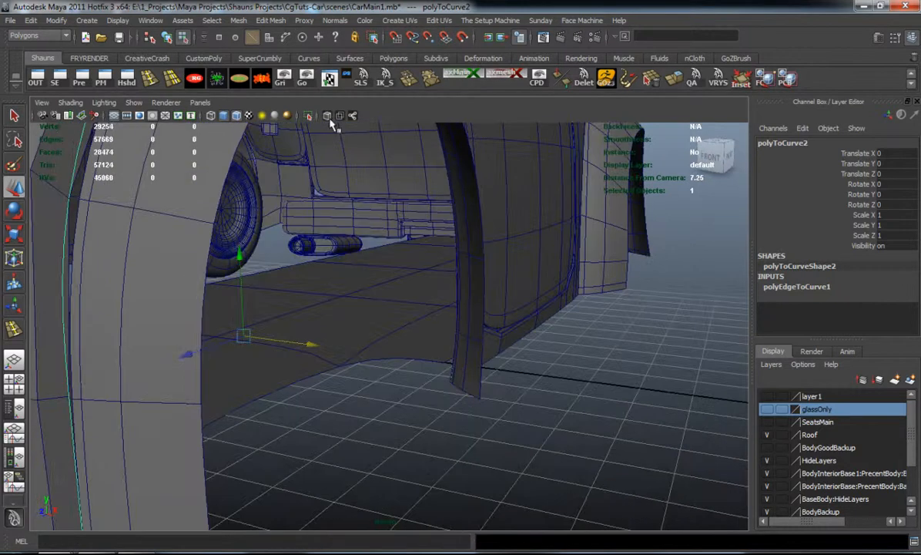
{"action": "left_click", "coordinate": [263, 80]}
{"action": "left_click_drag", "start_coordinate": [409, 239], "coordinate": [367, 236]}
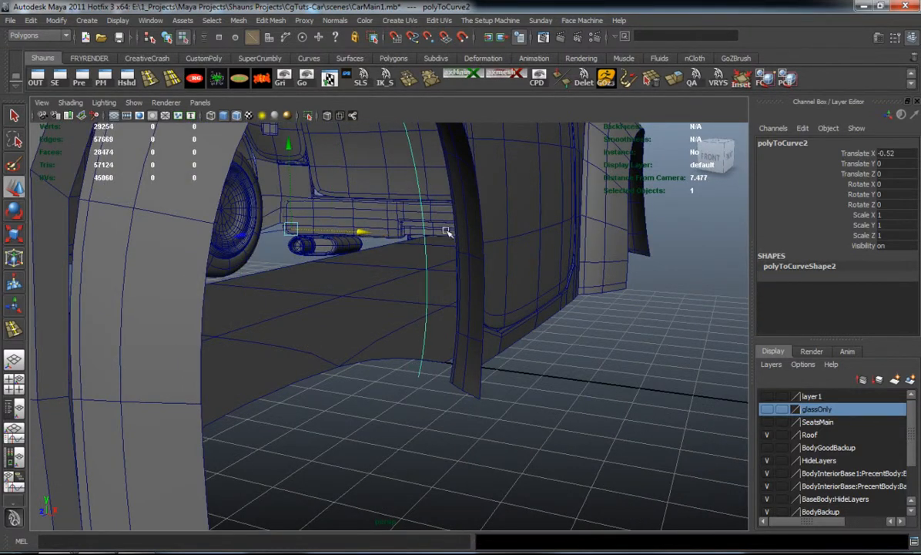
Select the underbody plane at the front wheel opening and return it to unsmoothed display
{"action": "left_click", "coordinate": [500, 342]}
{"action": "right_click_drag", "start_coordinate": [500, 342], "coordinate": [568, 316]}
{"action": "left_click", "coordinate": [498, 343]}
{"action": "left_click", "coordinate": [404, 401]}
{"action": "left_click_drag", "start_coordinate": [404, 401], "coordinate": [506, 383], "text": "alt"}
{"action": "middle_click_drag", "start_coordinate": [506, 383], "coordinate": [569, 272], "text": "alt"}
{"action": "left_click_drag", "start_coordinate": [570, 272], "coordinate": [396, 353], "text": "alt"}
{"action": "left_click", "coordinate": [342, 451]}
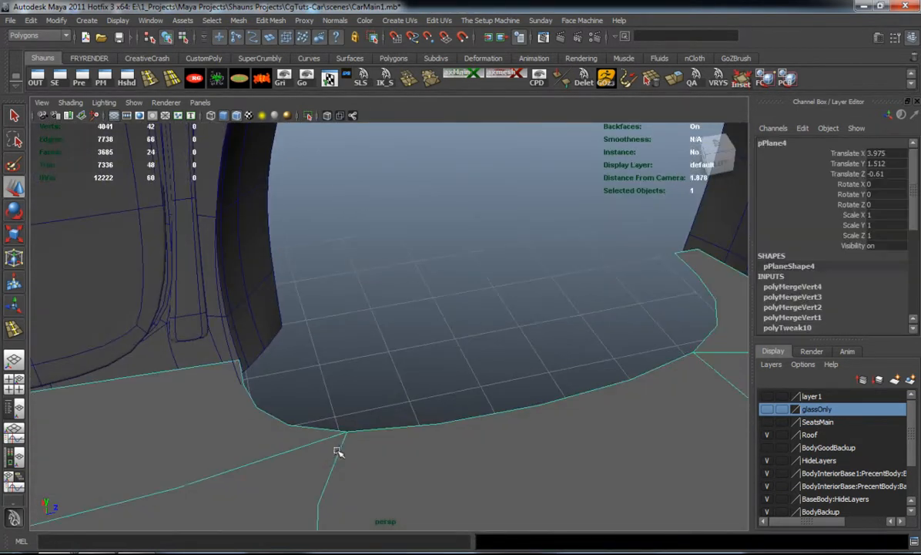
{"action": "left_click_drag", "start_coordinate": [310, 432], "coordinate": [380, 373], "text": "alt"}
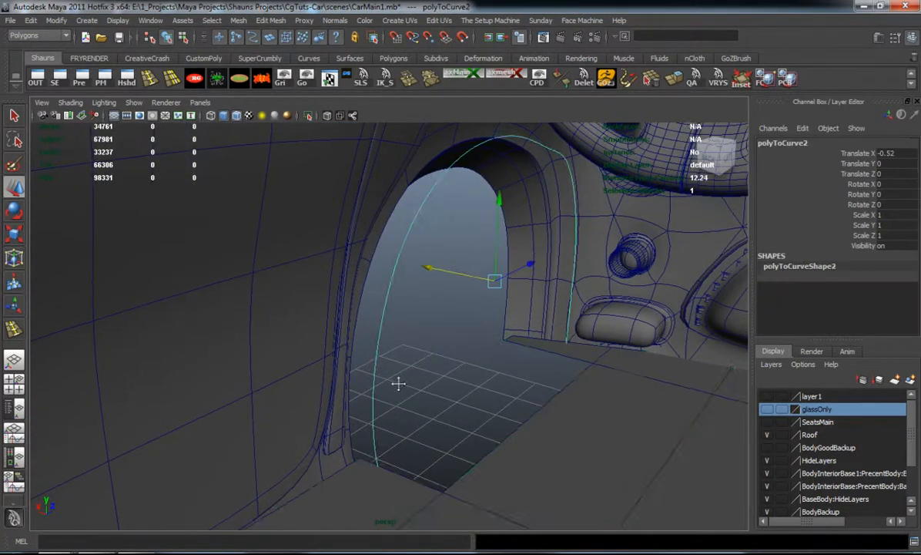
{"action": "left_click_drag", "start_coordinate": [395, 383], "coordinate": [374, 269], "text": "alt"}
Move the control vertices at the curve's lower rear end to line it up with the plane's front wheel opening
{"action": "left_click", "coordinate": [367, 272]}
{"action": "key", "text": "ctrl+z"}
{"action": "left_click_drag", "start_coordinate": [359, 271], "coordinate": [292, 284], "text": "alt"}
{"action": "right_click_drag", "start_coordinate": [239, 347], "coordinate": [188, 330]}
{"action": "key", "text": "ctrl+z"}
{"action": "right_click_drag", "start_coordinate": [247, 400], "coordinate": [206, 336]}
{"action": "key", "text": "ctrl+z"}
{"action": "right_click_drag", "start_coordinate": [251, 407], "coordinate": [197, 364]}
{"action": "left_click_drag", "start_coordinate": [222, 397], "coordinate": [249, 406]}
{"action": "left_click_drag", "start_coordinate": [203, 360], "coordinate": [317, 455]}
{"action": "scroll", "coordinate": [270, 423], "scroll_direction": "up", "scroll_amount": 2}
{"action": "middle_click_drag", "start_coordinate": [269, 424], "coordinate": [349, 385], "text": "alt"}
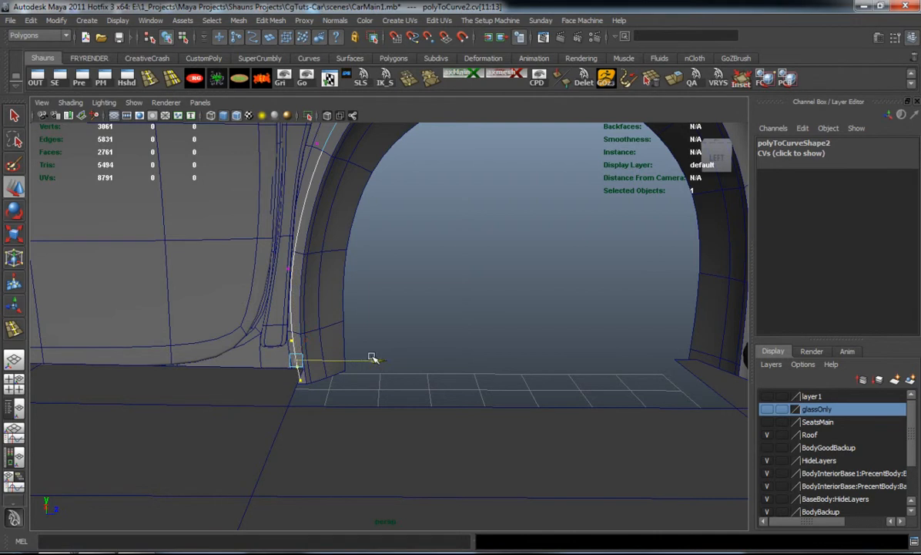
{"action": "left_click", "coordinate": [421, 325]}
Move the arch curve sideways to a Translate X of -0.204
{"action": "left_click_drag", "start_coordinate": [456, 349], "coordinate": [356, 376], "text": "alt"}
{"action": "right_click_drag", "start_coordinate": [340, 359], "coordinate": [401, 347]}
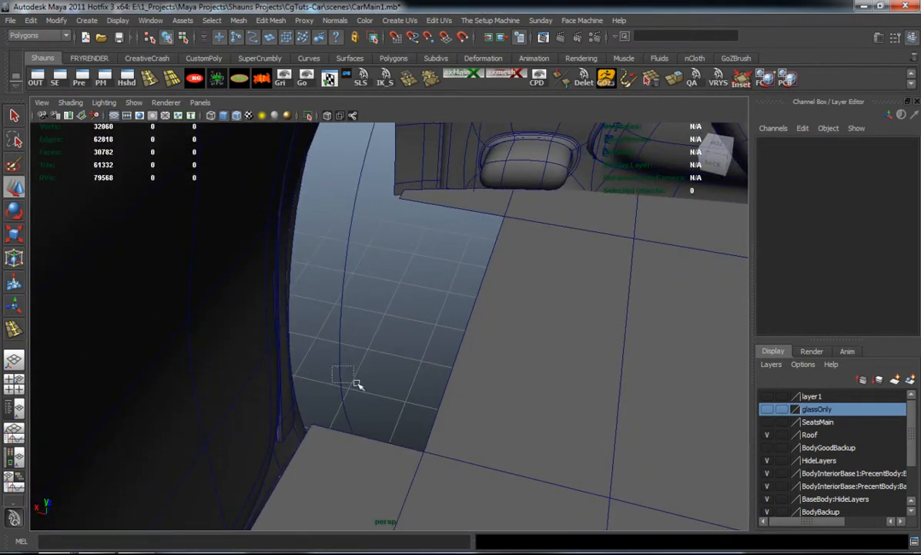
{"action": "left_click", "coordinate": [343, 380]}
{"action": "left_click_drag", "start_coordinate": [351, 158], "coordinate": [368, 162]}
{"action": "left_click_drag", "start_coordinate": [455, 238], "coordinate": [417, 328], "text": "alt"}
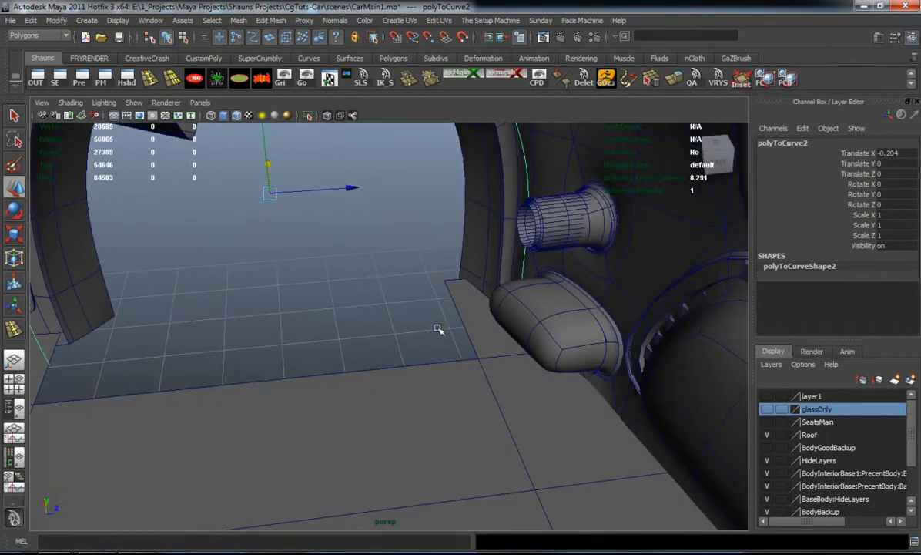
{"action": "right_click", "coordinate": [477, 326]}
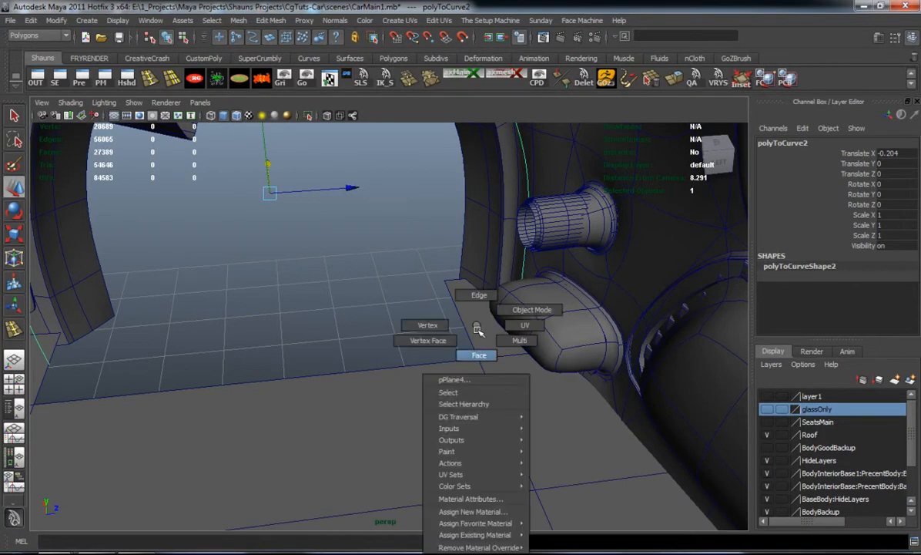
{"action": "left_click", "coordinate": [451, 320]}
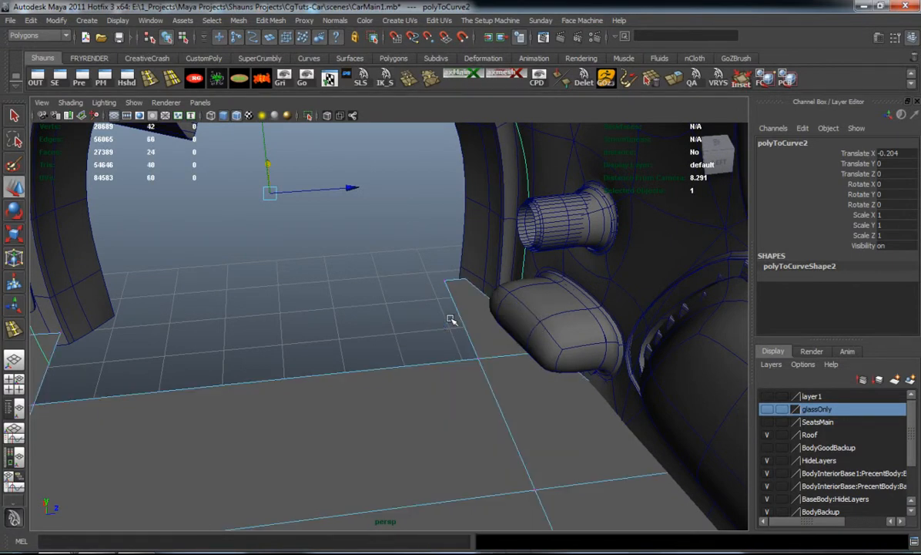
{"action": "left_click_drag", "start_coordinate": [439, 323], "coordinate": [433, 256], "text": "alt"}
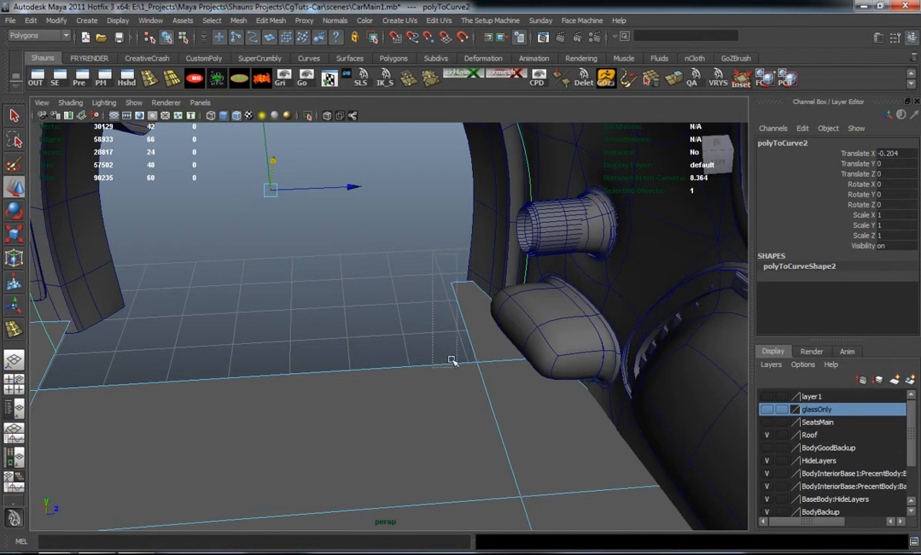
{"action": "left_click_drag", "start_coordinate": [459, 371], "coordinate": [459, 371]}
{"action": "right_click", "coordinate": [462, 319]}
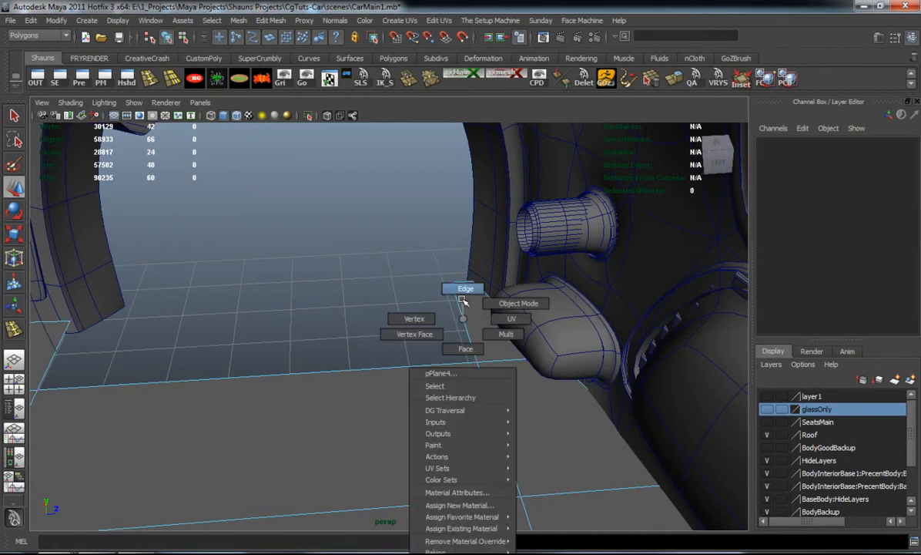
{"action": "left_click", "coordinate": [463, 300]}
{"action": "right_click", "coordinate": [477, 316]}
{"action": "left_click", "coordinate": [527, 300]}
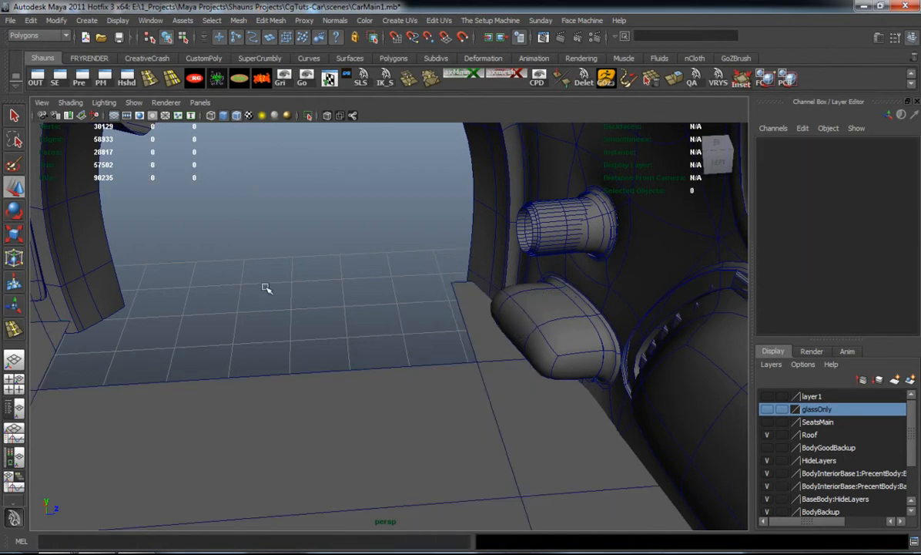
Show the arch curve's control vertices and select the ones along its front side
{"action": "left_click", "coordinate": [50, 337]}
{"action": "right_click_drag", "start_coordinate": [49, 337], "coordinate": [29, 332]}
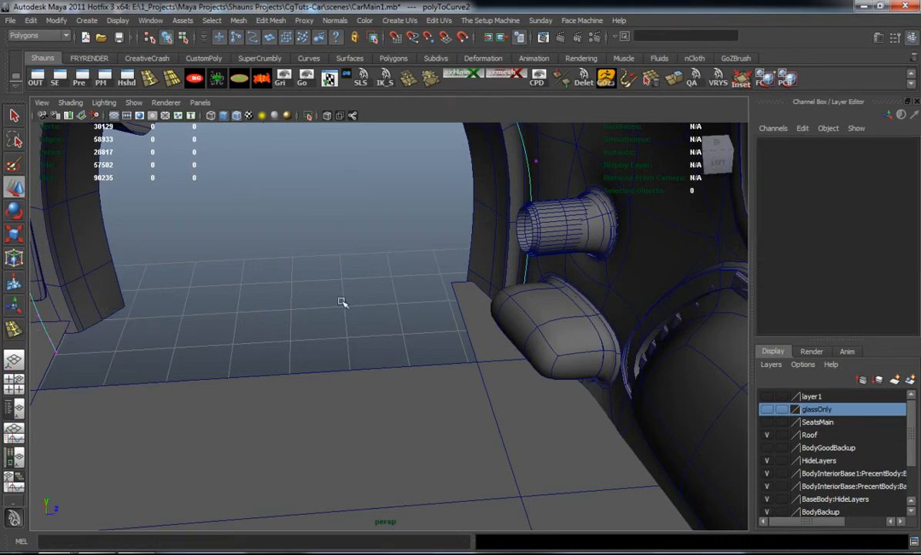
{"action": "middle_click_drag", "start_coordinate": [431, 238], "coordinate": [491, 325], "text": "alt"}
{"action": "left_click_drag", "start_coordinate": [491, 325], "coordinate": [464, 286], "text": "alt"}
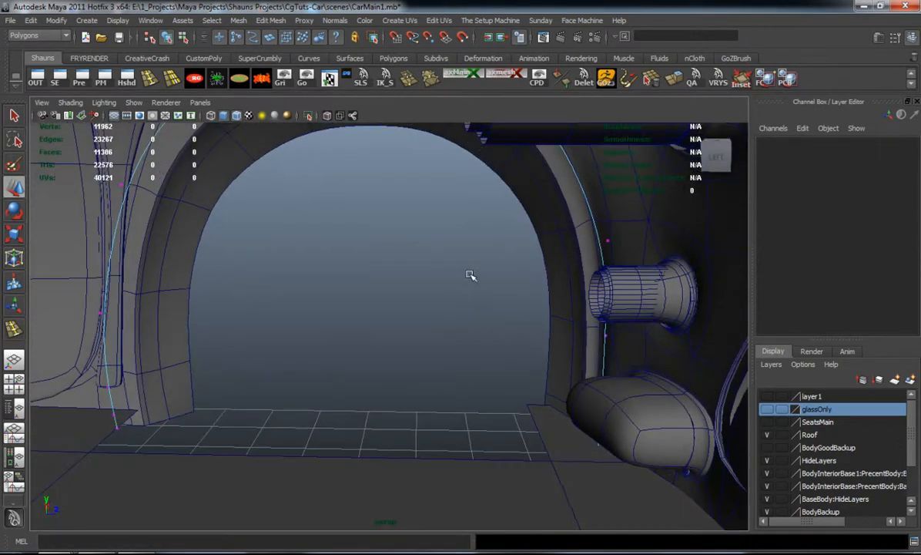
{"action": "middle_click_drag", "start_coordinate": [465, 286], "coordinate": [470, 322], "text": "alt"}
{"action": "left_click_drag", "start_coordinate": [470, 322], "coordinate": [475, 276], "text": "alt"}
{"action": "left_click", "coordinate": [473, 182]}
{"action": "left_click_drag", "start_coordinate": [473, 184], "coordinate": [478, 249], "text": "alt"}
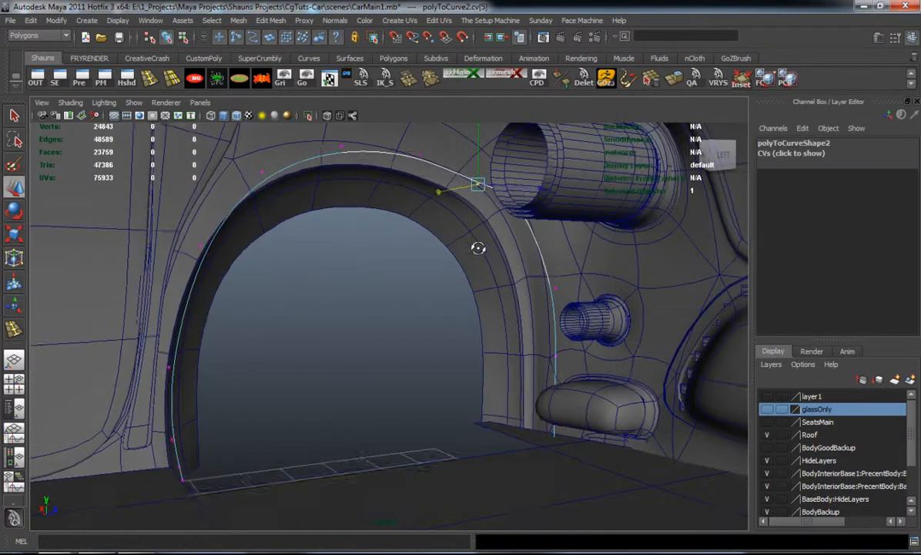
{"action": "left_click", "coordinate": [480, 147]}
{"action": "key", "text": "ctrl+z"}
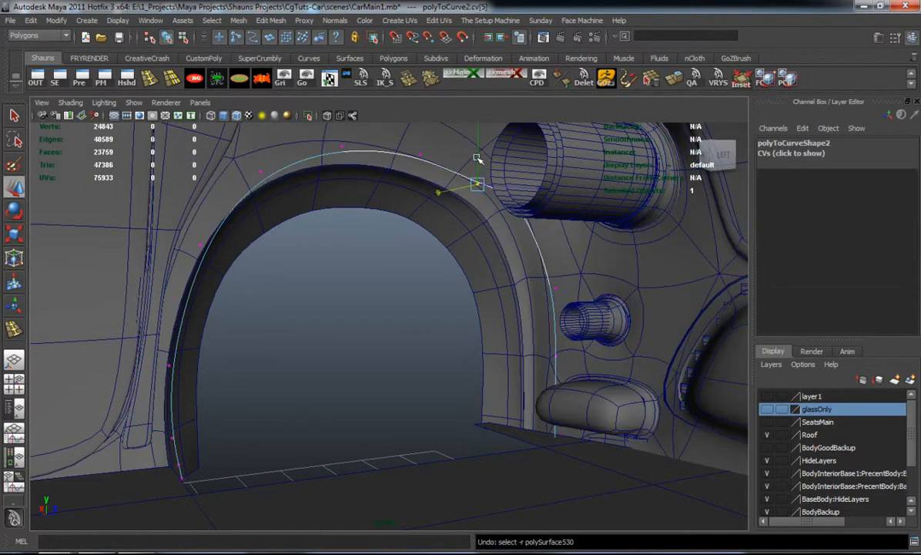
{"action": "left_click_drag", "start_coordinate": [480, 143], "coordinate": [457, 160], "text": "alt"}
{"action": "left_click_drag", "start_coordinate": [473, 199], "coordinate": [640, 491]}
{"action": "left_click_drag", "start_coordinate": [576, 463], "coordinate": [542, 441], "text": "alt"}
Try to shift the curve's front-side control vertices rearward along Z to meet the front edge of the plane's wheel opening
{"action": "left_click_drag", "start_coordinate": [598, 319], "coordinate": [563, 323]}
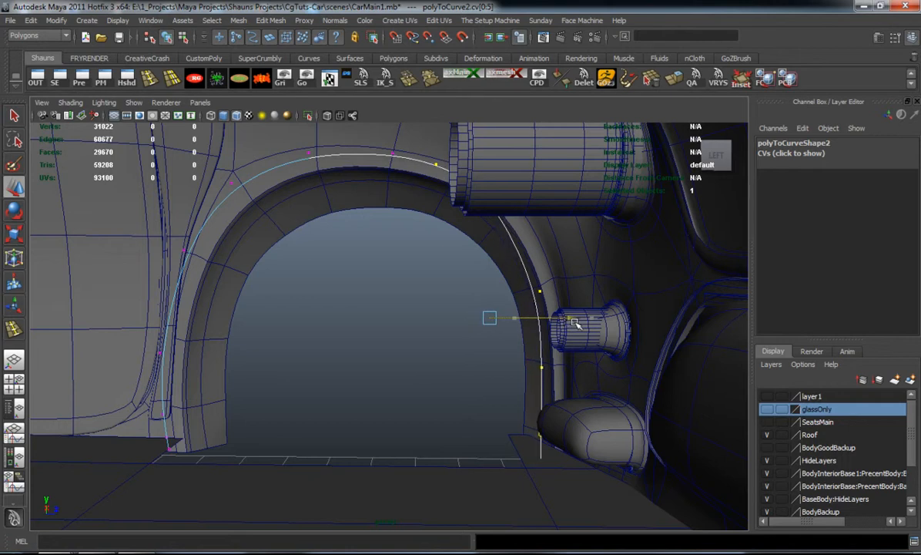
{"action": "mouse_move", "coordinate": [576, 321]}
{"action": "left_mouse_down"}
{"action": "mouse_move", "coordinate": [585, 323]}
{"action": "mouse_move", "coordinate": [560, 327]}
{"action": "left_mouse_up"}
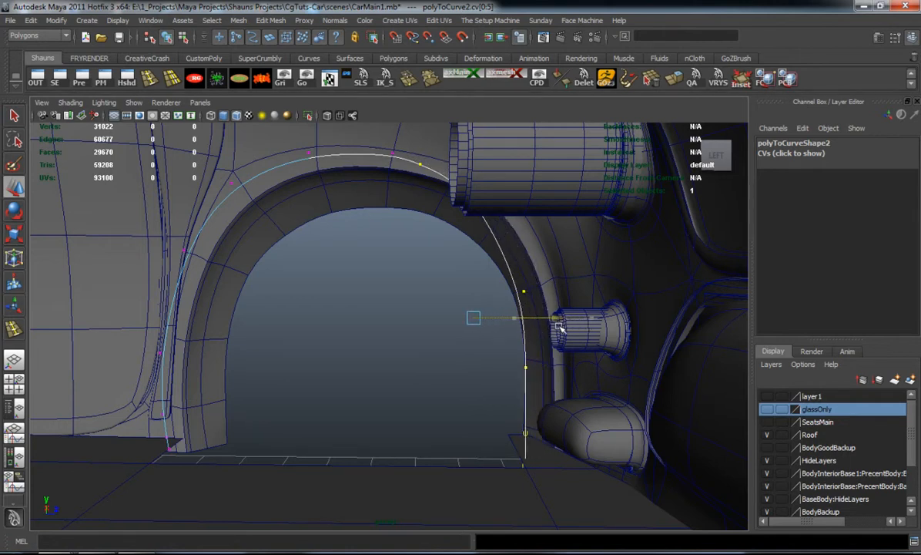
{"action": "mouse_move", "coordinate": [505, 341]}
{"action": "left_mouse_down", "text": "alt"}
{"action": "mouse_move", "coordinate": [526, 312]}
{"action": "mouse_move", "coordinate": [521, 336]}
{"action": "mouse_move", "coordinate": [502, 323]}
{"action": "left_mouse_up", "text": "alt"}
{"action": "key", "text": "ctrl+z"}
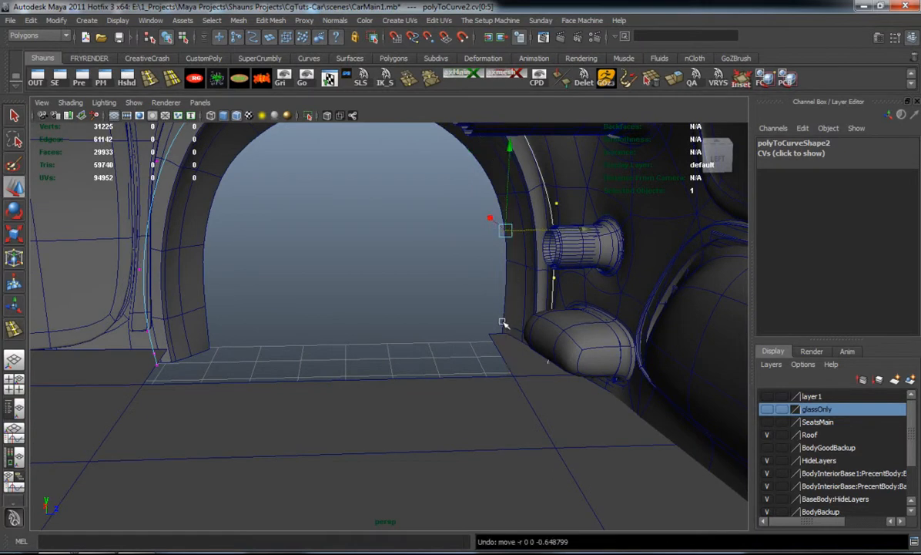
Select the two lowest control vertices at the arch curve's front end and adjust their height along Y
{"action": "middle_click_drag", "start_coordinate": [481, 290], "coordinate": [500, 358], "text": "alt"}
{"action": "middle_click_drag", "start_coordinate": [433, 346], "coordinate": [456, 345], "text": "alt"}
{"action": "right_click_drag", "start_coordinate": [178, 447], "coordinate": [323, 396]}
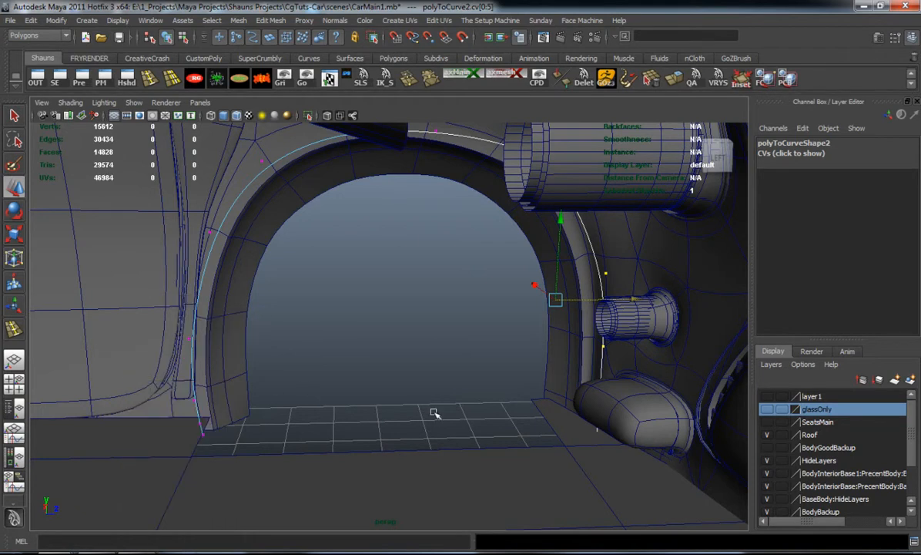
{"action": "left_click_drag", "start_coordinate": [499, 374], "coordinate": [682, 506]}
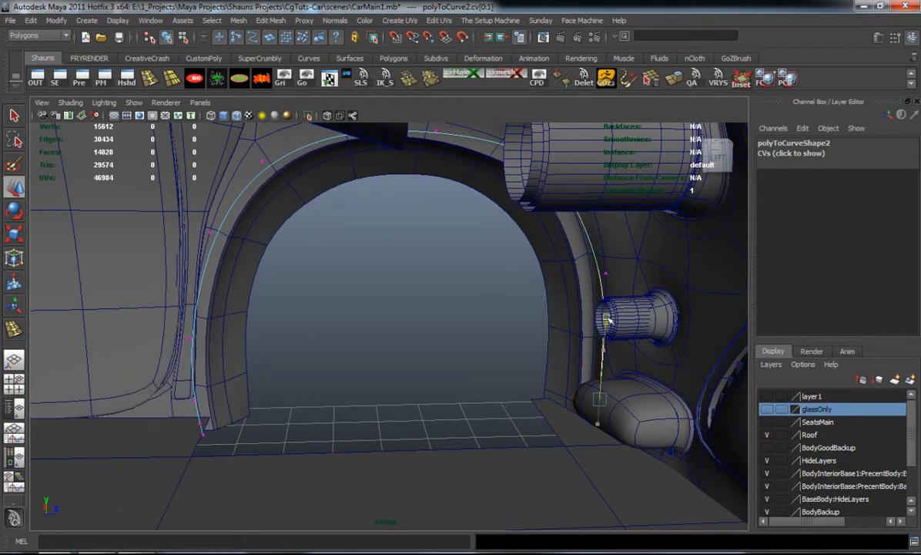
{"action": "left_click_drag", "start_coordinate": [580, 373], "coordinate": [603, 356], "text": "alt"}
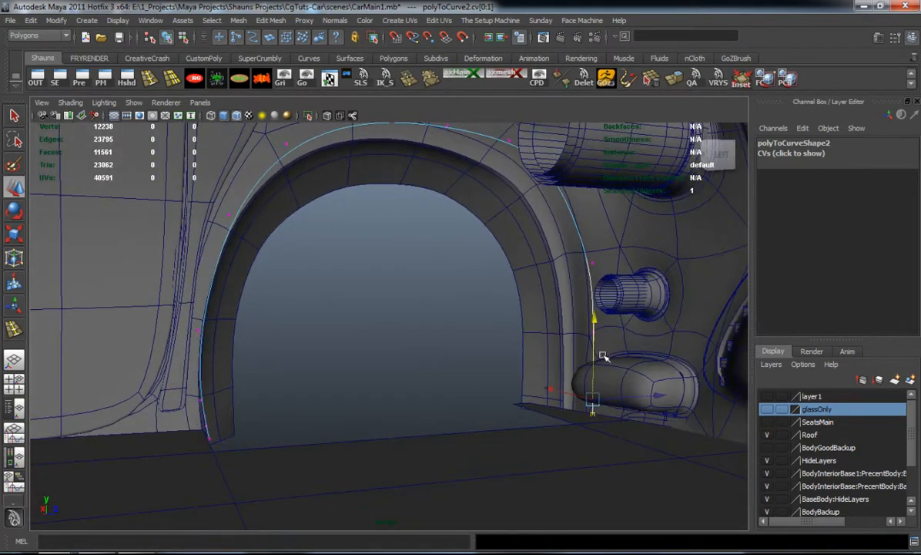
{"action": "left_click_drag", "start_coordinate": [594, 318], "coordinate": [535, 368], "text": "alt"}
{"action": "middle_click_drag", "start_coordinate": [535, 368], "coordinate": [526, 346], "text": "alt"}
{"action": "scroll", "coordinate": [526, 347], "scroll_direction": "up", "scroll_amount": 2}
{"action": "left_click_drag", "start_coordinate": [526, 346], "coordinate": [531, 341], "text": "alt"}
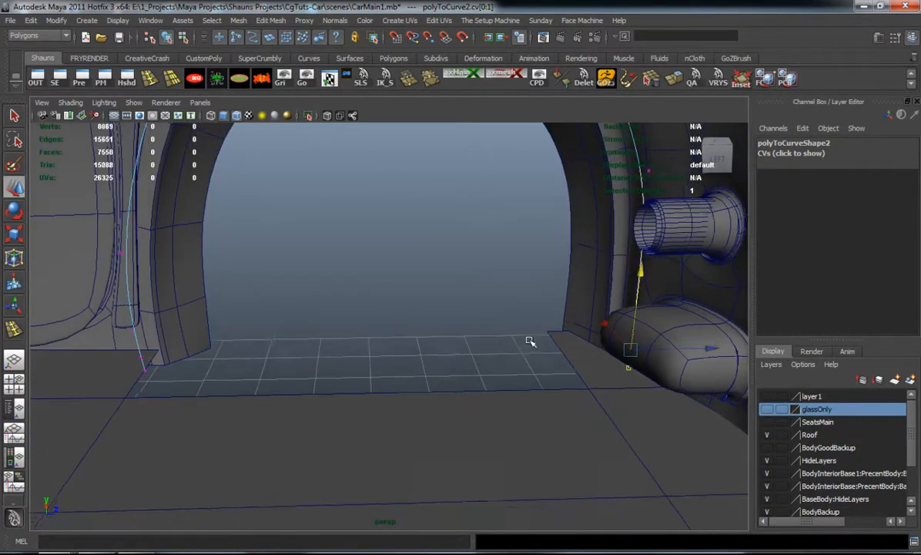
{"action": "middle_click_drag", "start_coordinate": [530, 341], "coordinate": [531, 363], "text": "alt"}
{"action": "left_click_drag", "start_coordinate": [531, 363], "coordinate": [533, 361], "text": "alt"}
Extrude the plane's edge at the rear of the front wheel opening along the arch curve
{"action": "right_click_drag", "start_coordinate": [118, 393], "coordinate": [139, 294]}
{"action": "right_click_drag", "start_coordinate": [134, 344], "coordinate": [188, 324]}
{"action": "left_click", "coordinate": [121, 379]}
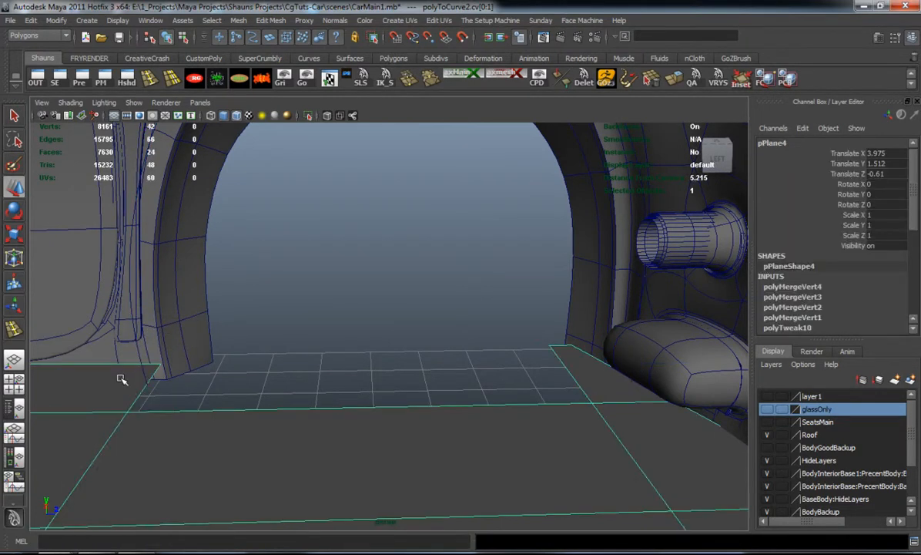
{"action": "right_click_drag", "start_coordinate": [121, 378], "coordinate": [122, 298]}
{"action": "left_click", "coordinate": [140, 392]}
{"action": "left_click_drag", "start_coordinate": [141, 393], "coordinate": [222, 402], "text": "alt"}
{"action": "left_click", "coordinate": [230, 381], "text": "shift"}
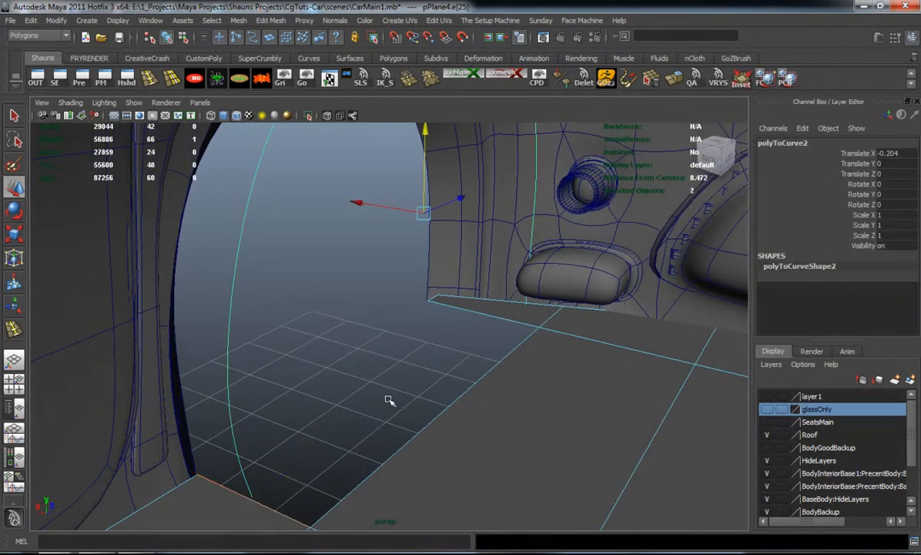
{"action": "left_click_drag", "start_coordinate": [368, 399], "coordinate": [319, 389], "text": "alt"}
{"action": "middle_click_drag", "start_coordinate": [366, 317], "coordinate": [391, 396], "text": "alt"}
{"action": "left_click_drag", "start_coordinate": [391, 397], "coordinate": [351, 382], "text": "alt"}
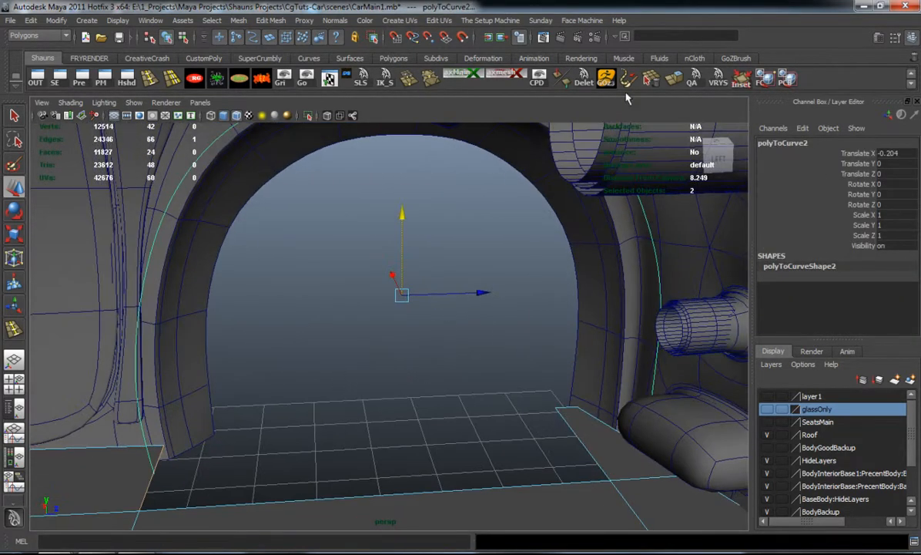
{"action": "key", "text": "ctrl+e"}
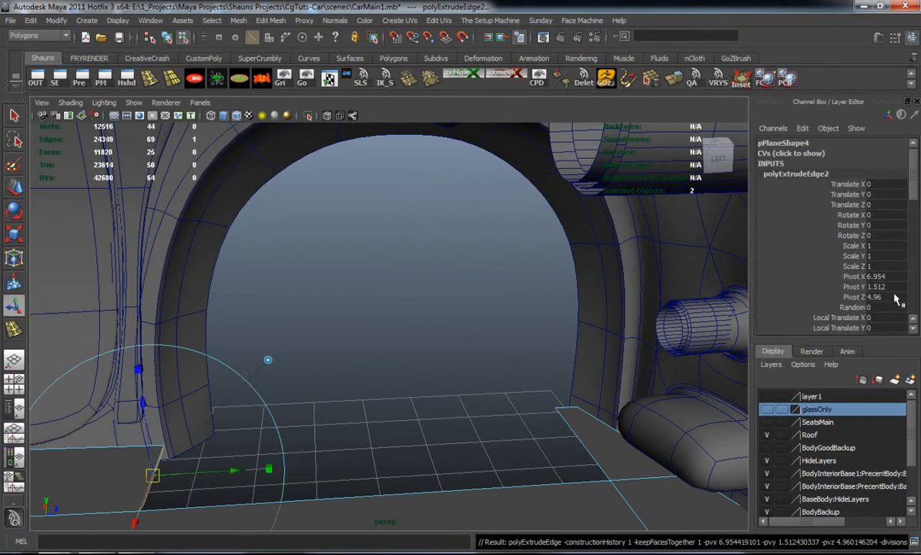
Set the edge extrusion's divisions to 13
{"action": "scroll", "coordinate": [914, 191], "scroll_direction": "down", "scroll_amount": 8}
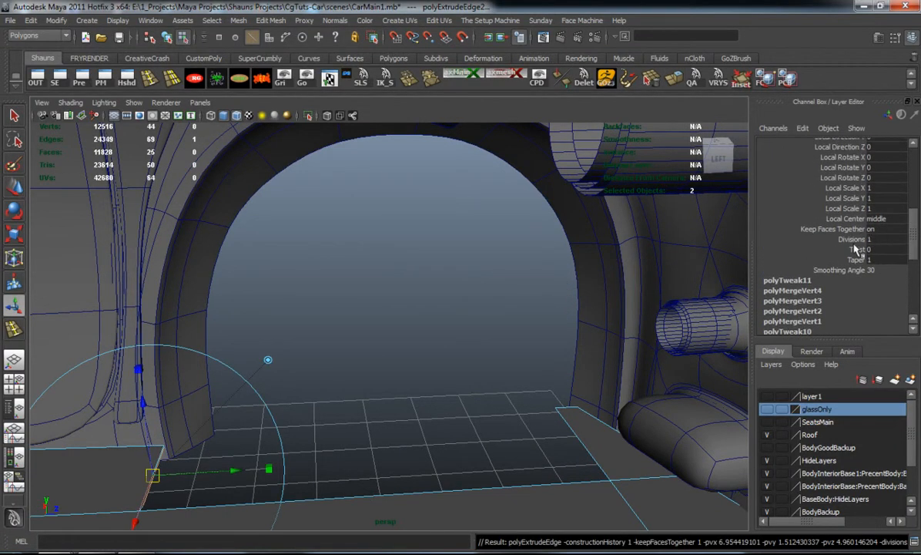
{"action": "left_click", "coordinate": [851, 239]}
{"action": "middle_click_drag", "start_coordinate": [688, 298], "coordinate": [518, 414]}
{"action": "left_click_drag", "start_coordinate": [430, 358], "coordinate": [393, 371], "text": "alt"}
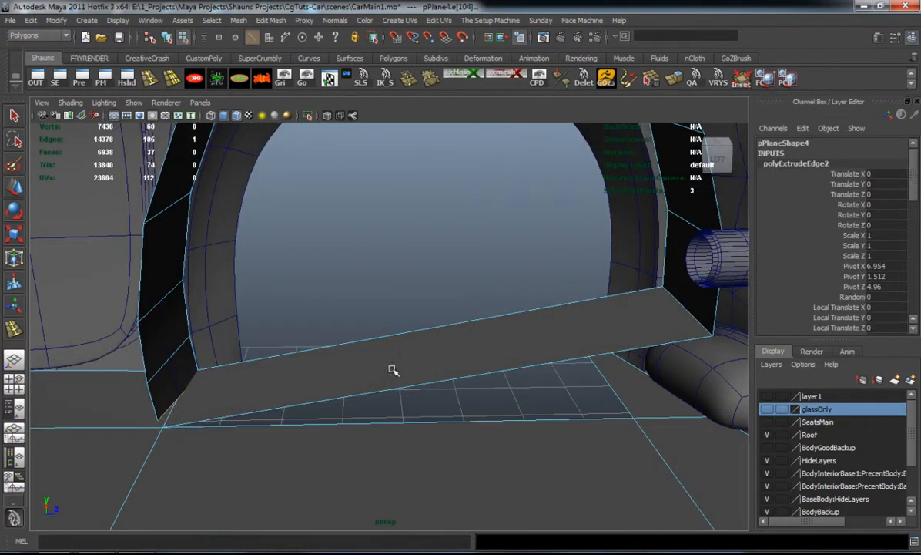
Try deleting the extrusion's long face across the wheel opening, preview the smoothed mesh, and undo the deletion
{"action": "right_click_drag", "start_coordinate": [395, 332], "coordinate": [395, 363]}
{"action": "left_click", "coordinate": [465, 387]}
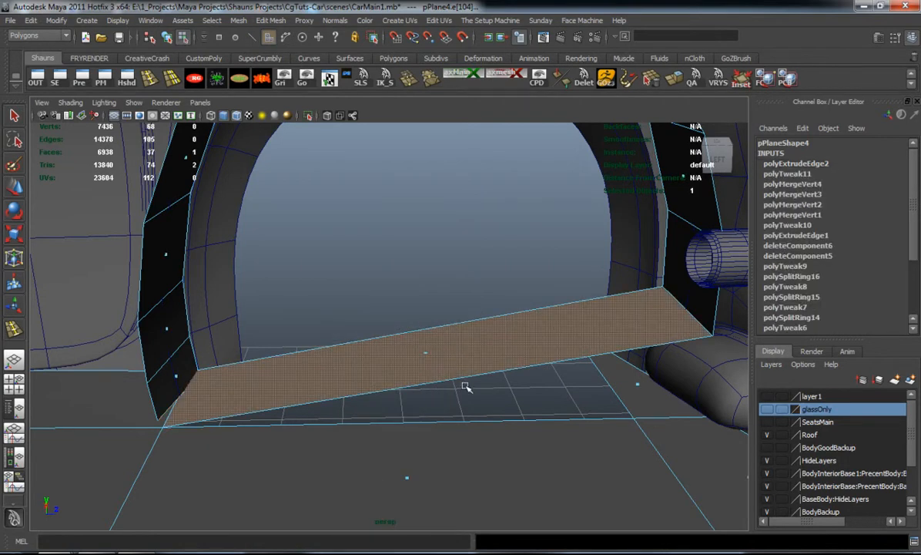
{"action": "key", "text": "Delete"}
{"action": "key", "text": "3"}
{"action": "left_click_drag", "start_coordinate": [414, 370], "coordinate": [491, 351], "text": "alt"}
{"action": "key", "text": "1"}
{"action": "right_click_drag", "start_coordinate": [628, 404], "coordinate": [640, 366]}
{"action": "scroll", "coordinate": [874, 285], "scroll_direction": "down", "scroll_amount": 2}
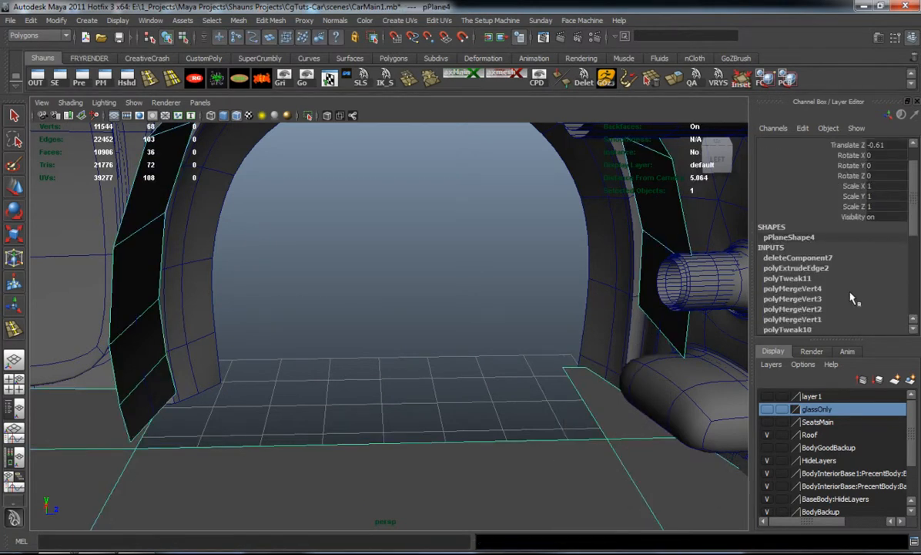
{"action": "key", "text": "ctrl+z"}
{"action": "key", "text": "ctrl+z"}
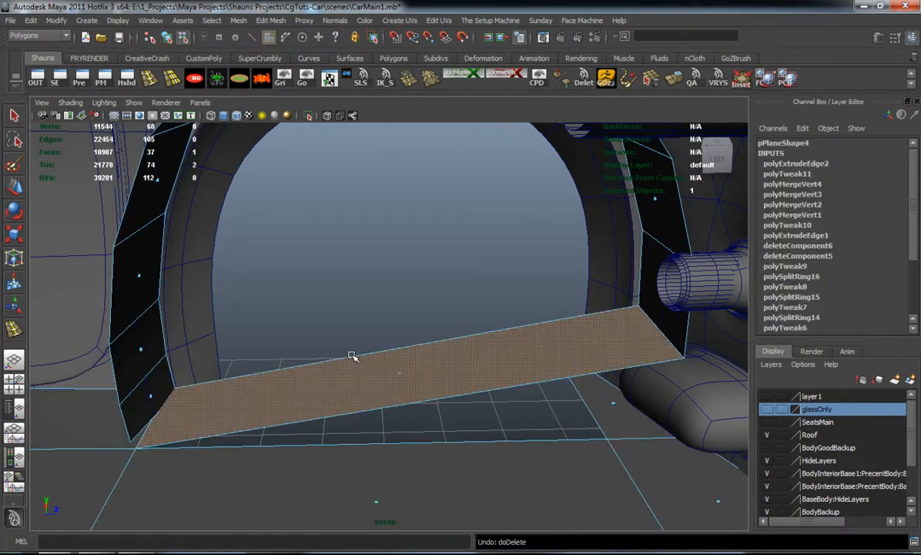
Set the edge extrusion's divisions to 9 and delete its long face spanning the wheel opening
{"action": "left_click", "coordinate": [802, 164]}
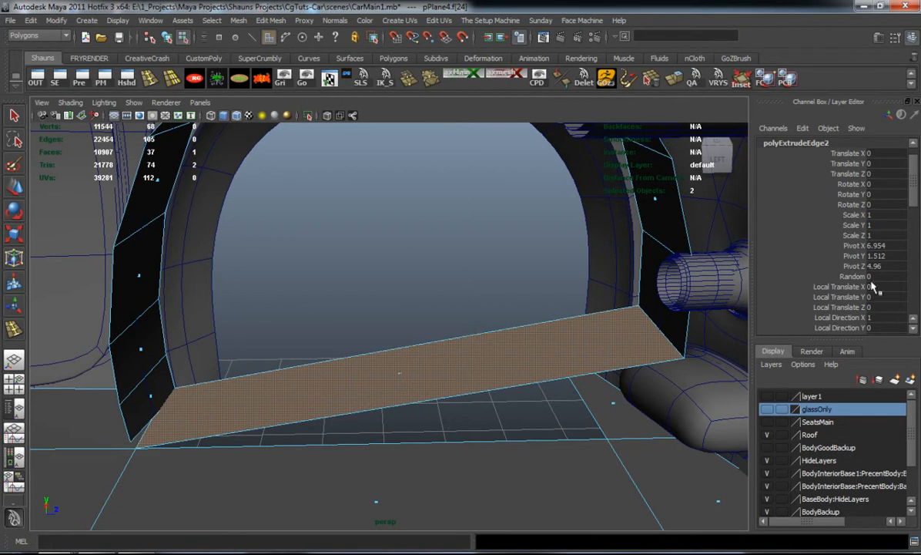
{"action": "scroll", "coordinate": [874, 289], "scroll_direction": "down", "scroll_amount": 5}
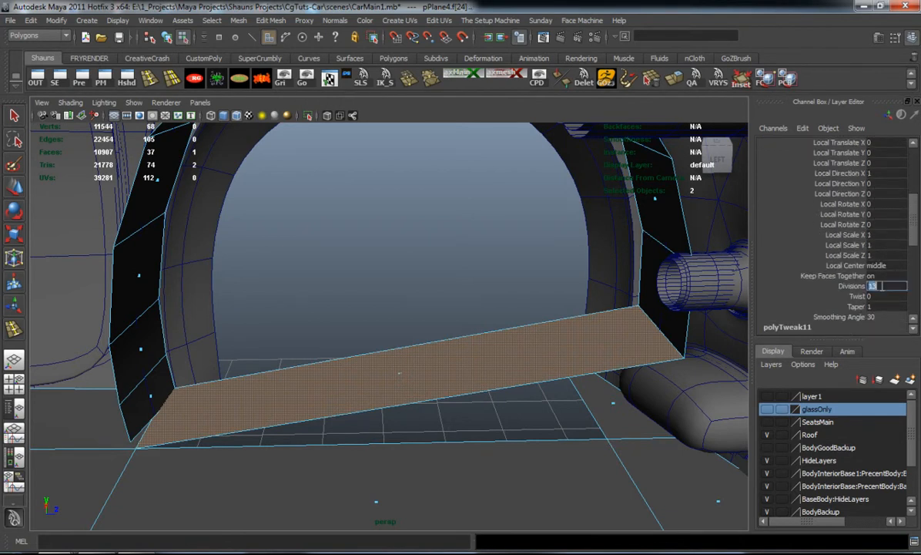
{"action": "key", "text": "Return"}
{"action": "key", "text": "3"}
{"action": "key", "text": "1"}
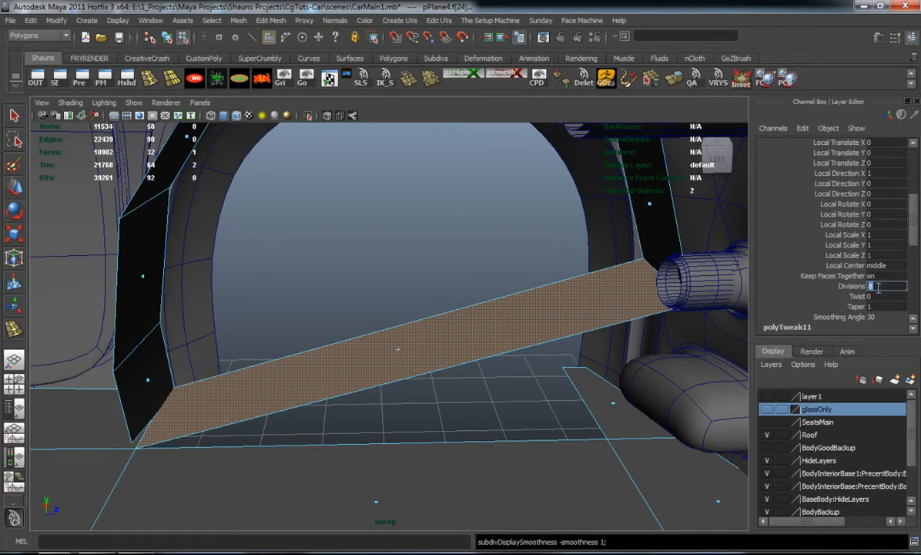
{"action": "left_click", "coordinate": [878, 287]}
{"action": "type", "text": "9"}
{"action": "key", "text": "Return"}
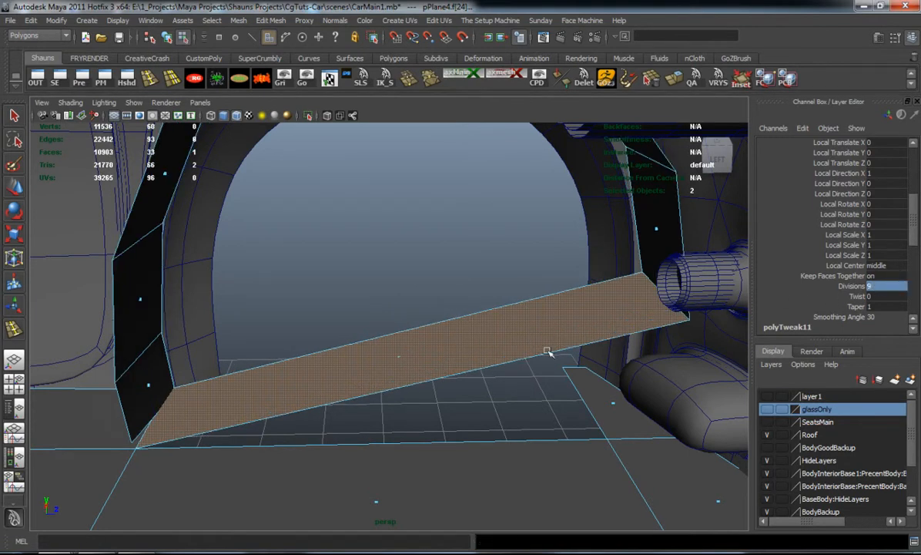
{"action": "key", "text": "Delete"}
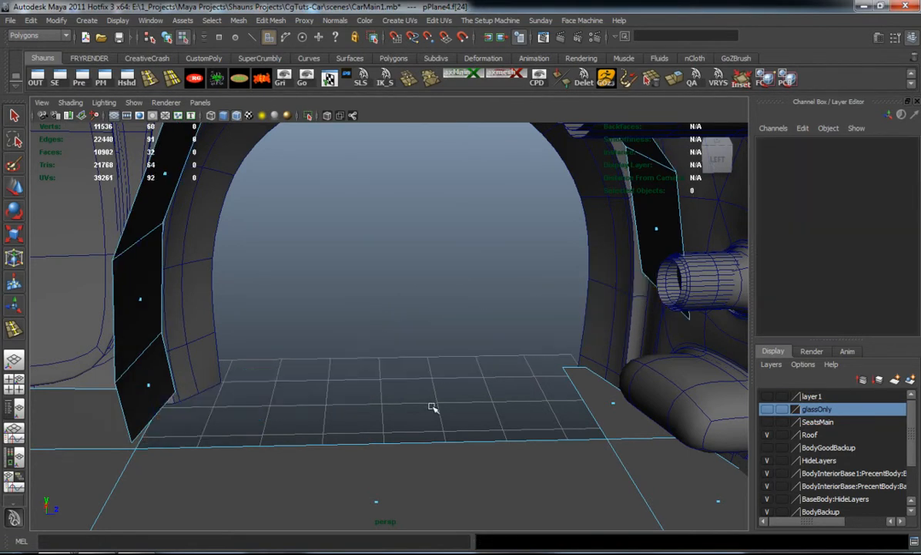
Move the arch strip's front end vertices down to the plane and check the shape with smooth preview
{"action": "right_click_drag", "start_coordinate": [662, 226], "coordinate": [626, 219]}
{"action": "left_click_drag", "start_coordinate": [610, 258], "coordinate": [710, 324]}
{"action": "key", "text": "w"}
{"action": "left_click_drag", "start_coordinate": [679, 222], "coordinate": [695, 371]}
{"action": "key", "text": "3"}
{"action": "left_click", "coordinate": [422, 312]}
{"action": "left_click_drag", "start_coordinate": [413, 337], "coordinate": [398, 250], "text": "alt"}
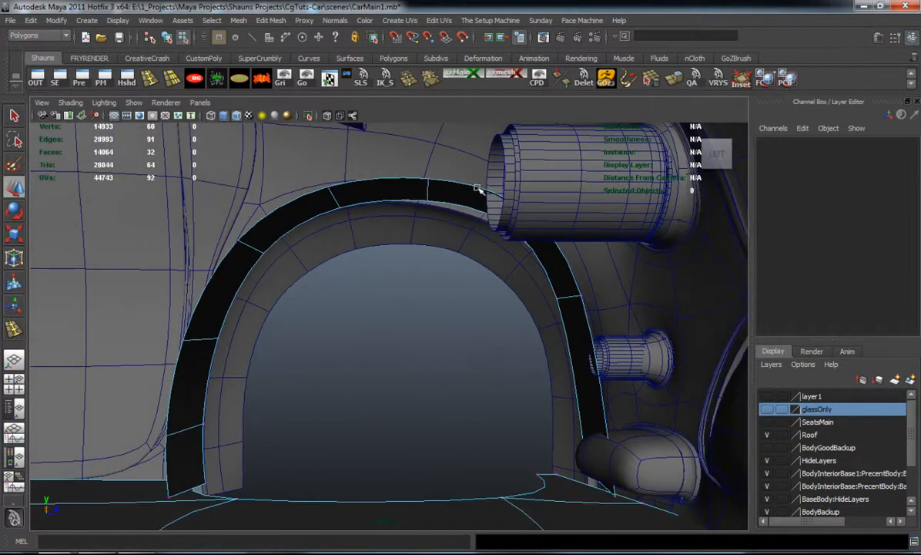
Adjust the height of the strip's two vertices at the upper front of the arch
{"action": "left_click", "coordinate": [500, 202]}
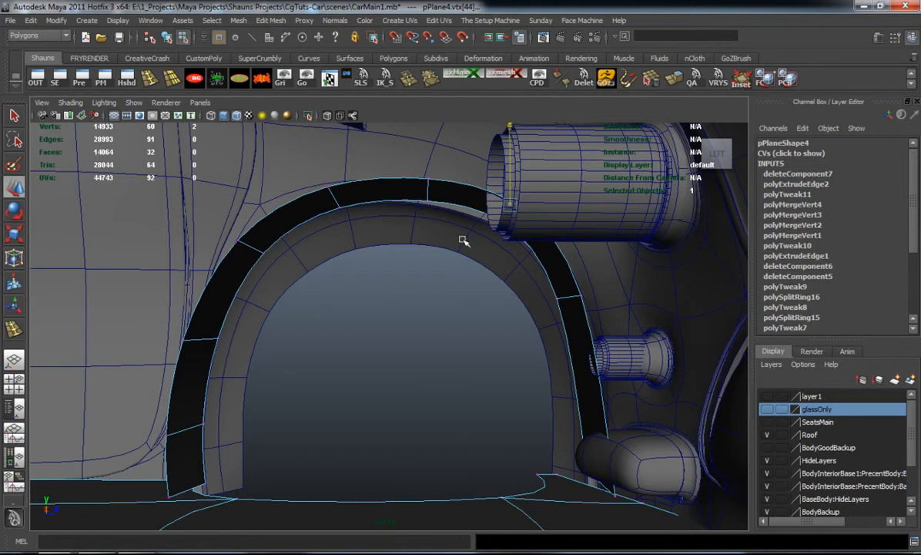
{"action": "left_click_drag", "start_coordinate": [476, 254], "coordinate": [435, 243], "text": "alt"}
{"action": "key", "text": "1"}
{"action": "middle_click_drag", "start_coordinate": [427, 251], "coordinate": [432, 239], "text": "alt"}
Snap the two vertices at the arch strip's rear lower end onto the plane's rear wheel-opening corners
{"action": "left_click_drag", "start_coordinate": [400, 276], "coordinate": [383, 317], "text": "alt"}
{"action": "middle_click_drag", "start_coordinate": [383, 317], "coordinate": [439, 276], "text": "alt"}
{"action": "right_click_drag", "start_coordinate": [373, 304], "coordinate": [406, 301], "text": "alt"}
{"action": "left_click_drag", "start_coordinate": [406, 301], "coordinate": [349, 325], "text": "alt"}
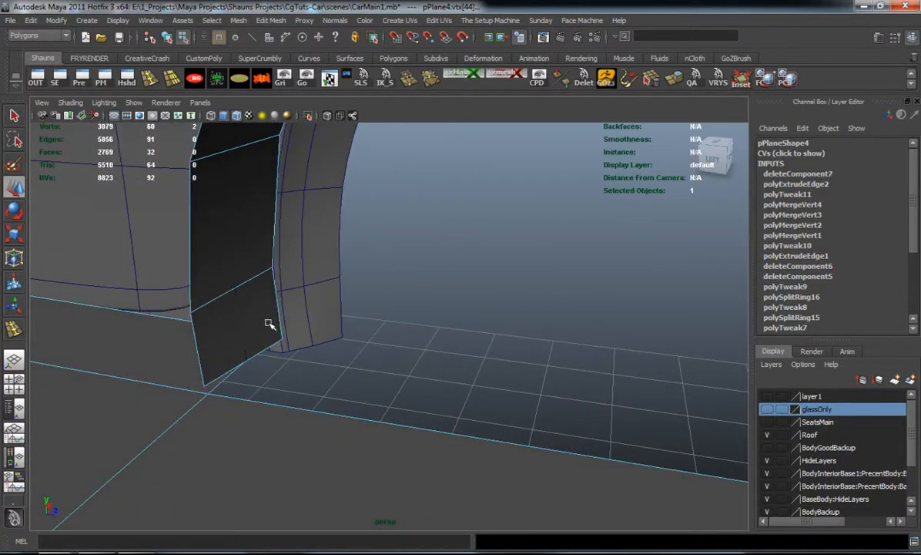
{"action": "left_click_drag", "start_coordinate": [310, 354], "coordinate": [331, 337], "text": "alt"}
{"action": "key", "text": "ctrl+z"}
{"action": "left_click", "coordinate": [384, 365]}
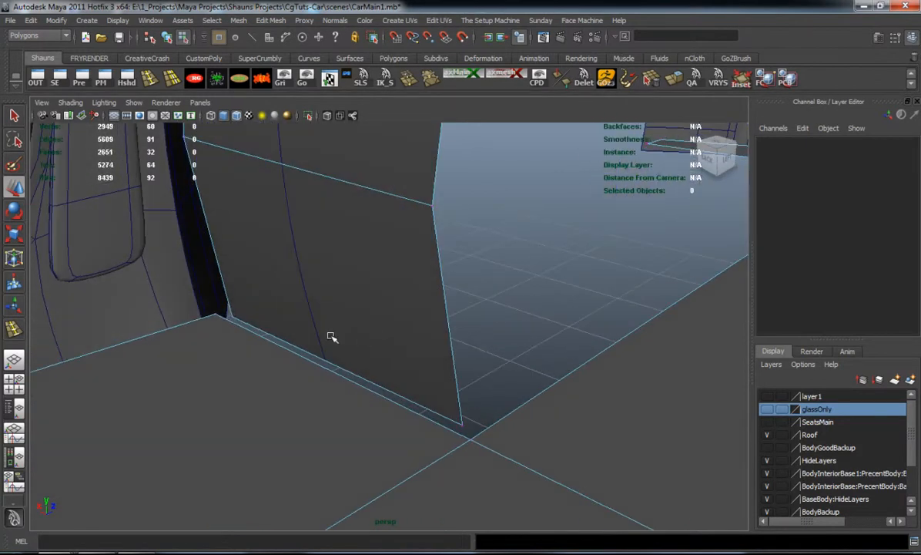
{"action": "left_click", "coordinate": [215, 315]}
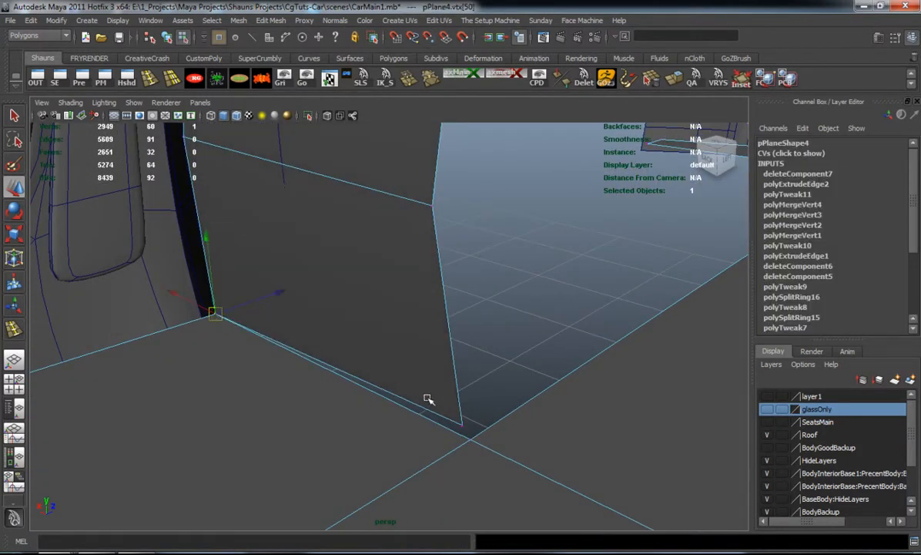
{"action": "left_click", "coordinate": [470, 437]}
{"action": "left_click", "coordinate": [565, 329]}
Snap the two vertices at the arch strip's front lower end onto the plane's front wheel-opening corners
{"action": "left_click_drag", "start_coordinate": [480, 308], "coordinate": [532, 339], "text": "alt"}
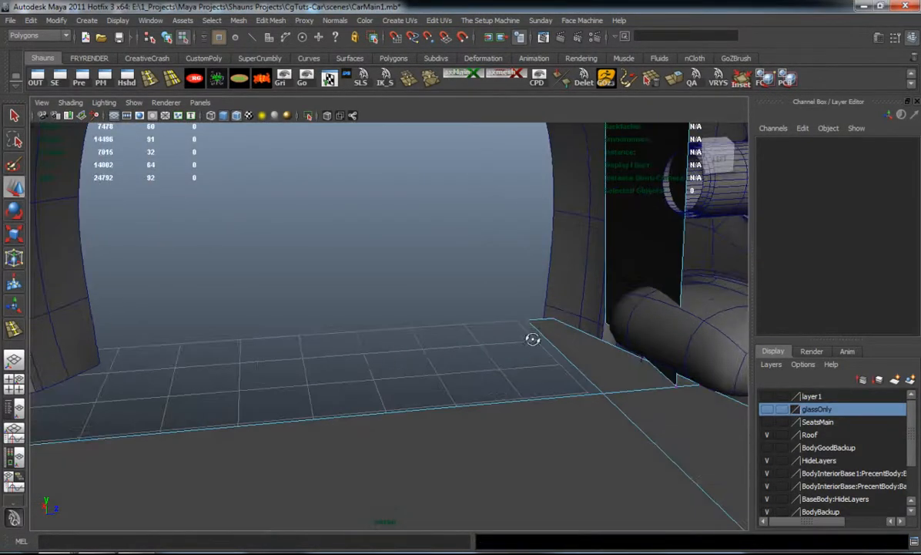
{"action": "left_click", "coordinate": [604, 320]}
{"action": "key", "text": "v"}
{"action": "left_click_drag", "start_coordinate": [604, 322], "coordinate": [530, 324]}
{"action": "left_click_drag", "start_coordinate": [678, 385], "coordinate": [611, 394]}
{"action": "key", "text": "3"}
{"action": "key", "text": "1"}
{"action": "left_click_drag", "start_coordinate": [528, 365], "coordinate": [548, 376], "text": "alt"}
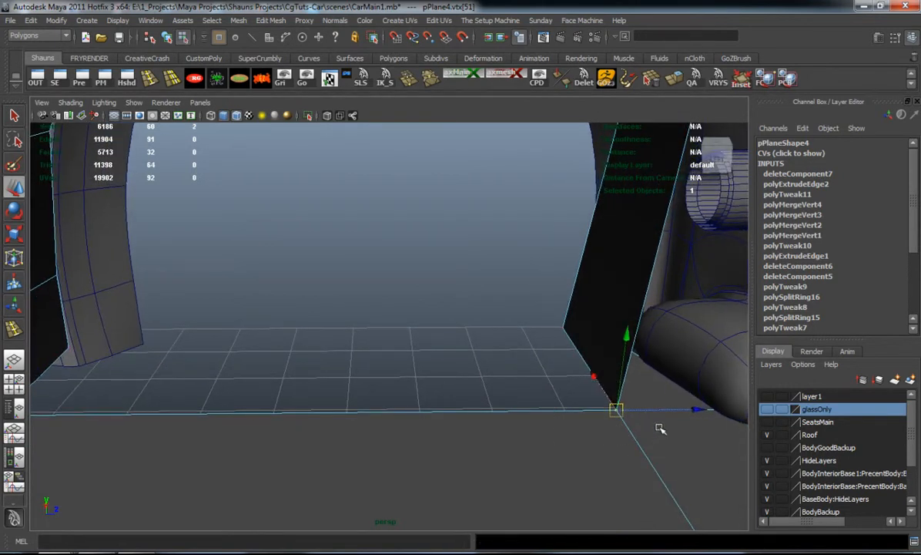
Move the wheel opening's inner front corner vertices forward along Z and reposition the three outer front corner vertices against the body
{"action": "left_click_drag", "start_coordinate": [699, 410], "coordinate": [742, 412]}
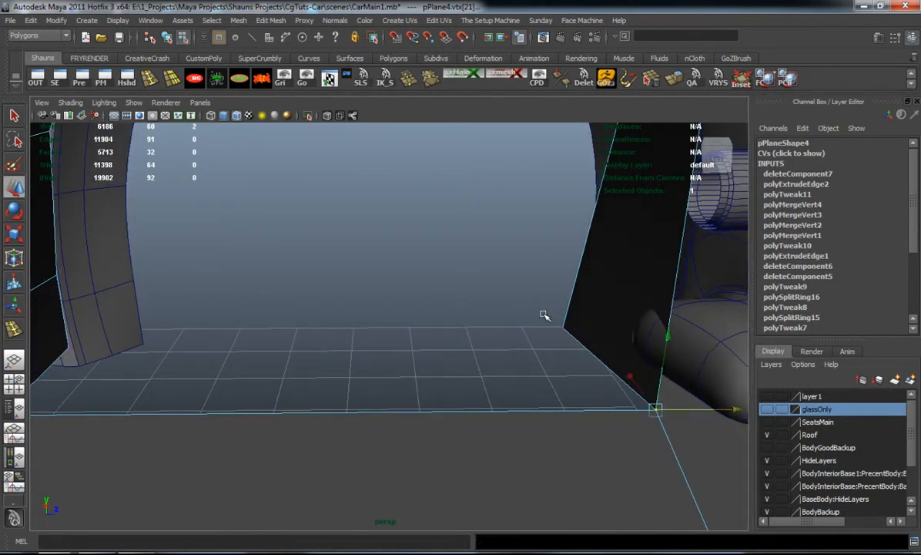
{"action": "left_click_drag", "start_coordinate": [647, 329], "coordinate": [471, 342]}
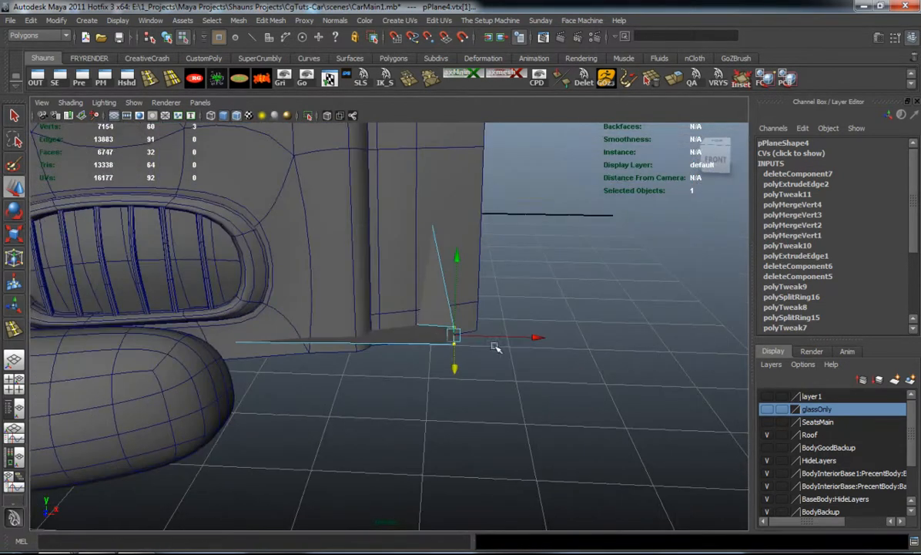
{"action": "left_click_drag", "start_coordinate": [534, 337], "coordinate": [271, 358]}
{"action": "left_click_drag", "start_coordinate": [204, 356], "coordinate": [223, 349]}
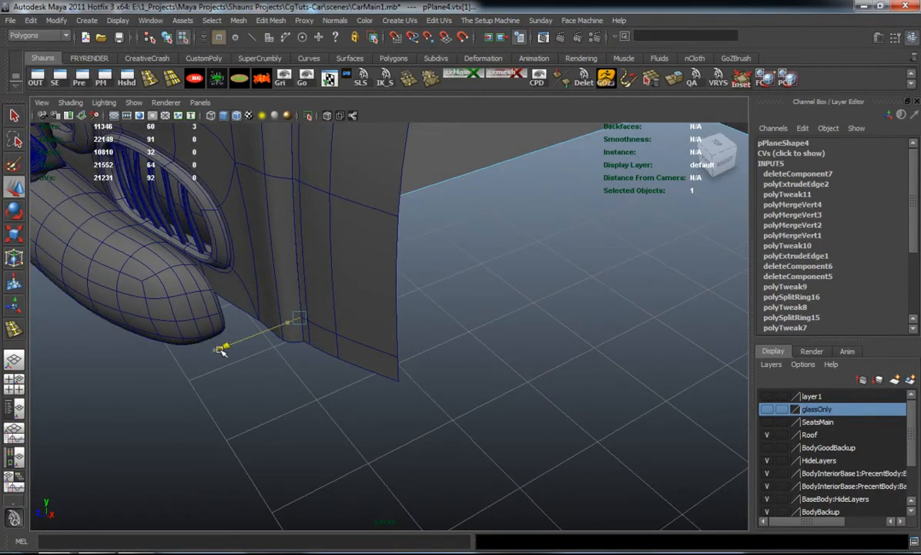
{"action": "left_click", "coordinate": [445, 324]}
{"action": "left_click_drag", "start_coordinate": [390, 284], "coordinate": [290, 330], "text": "alt"}
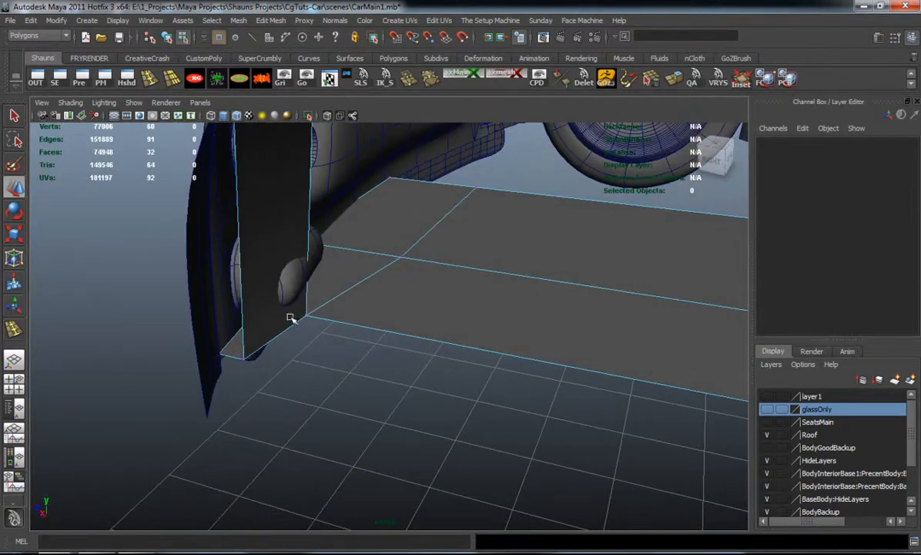
Merge the overlapping strip and plane vertices at both front corners of the wheel opening, and check with smooth preview
{"action": "left_click_drag", "start_coordinate": [370, 339], "coordinate": [373, 337]}
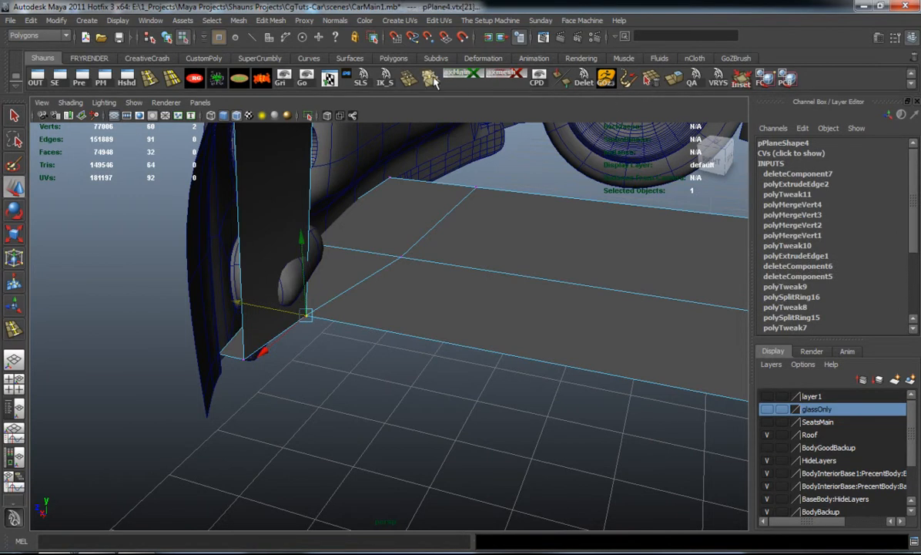
{"action": "left_click", "coordinate": [408, 80]}
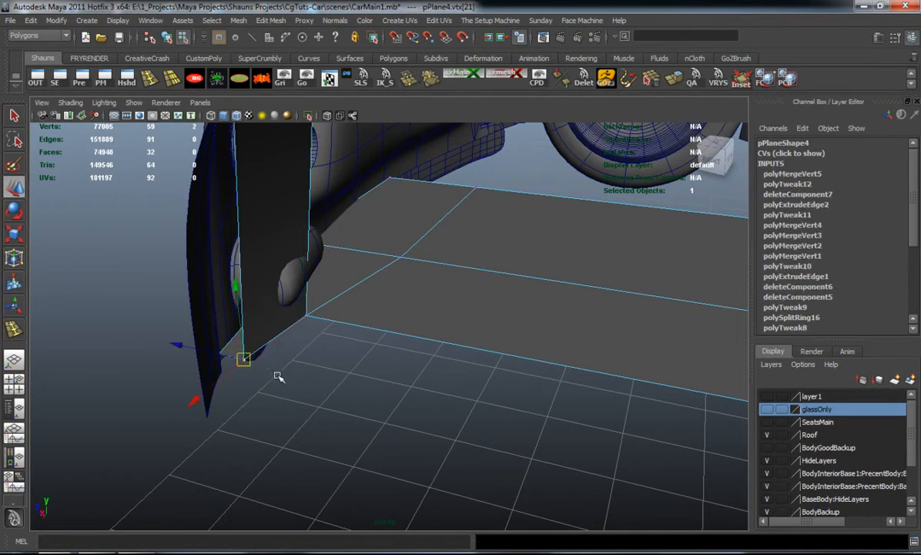
{"action": "key", "text": "g"}
{"action": "key", "text": "3"}
{"action": "left_click_drag", "start_coordinate": [347, 393], "coordinate": [281, 339], "text": "alt"}
{"action": "key", "text": "1"}
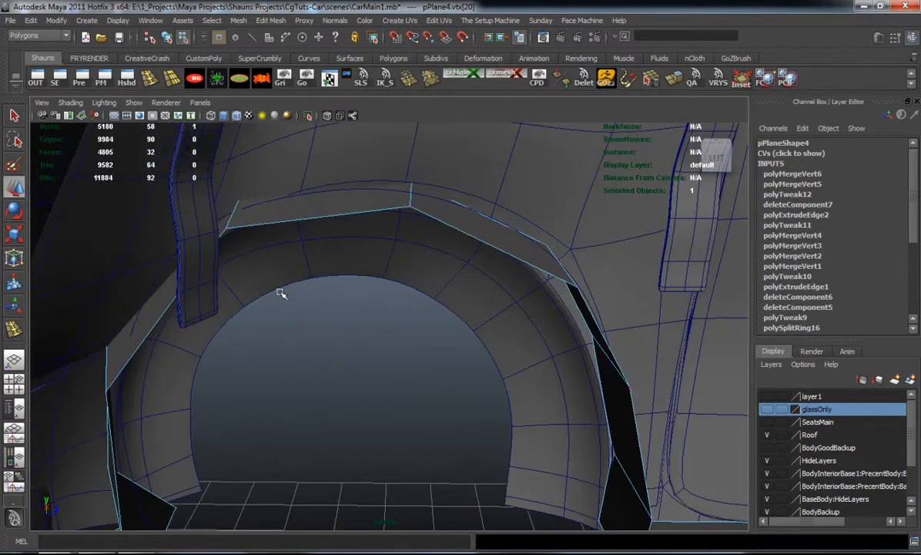
Try extruding the arch strip's three inner top edges straight down along Y
{"action": "right_click_drag", "start_coordinate": [292, 217], "coordinate": [288, 188]}
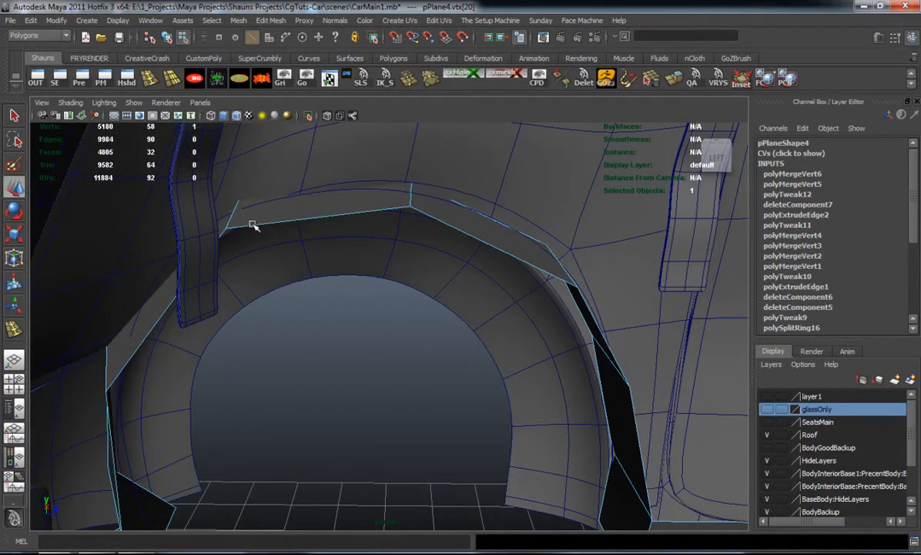
{"action": "left_click", "coordinate": [164, 312]}
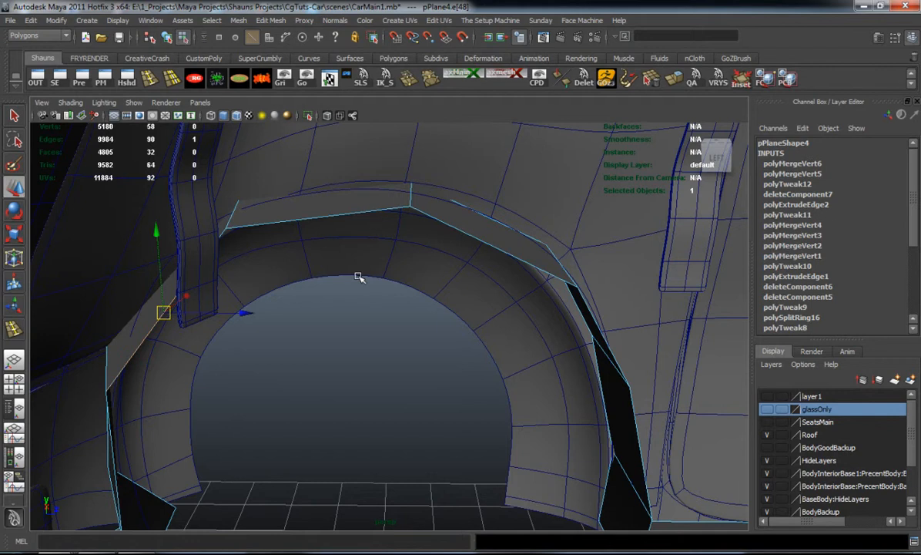
{"action": "left_click", "coordinate": [389, 212], "text": "shift"}
{"action": "left_click", "coordinate": [502, 221], "text": "shift"}
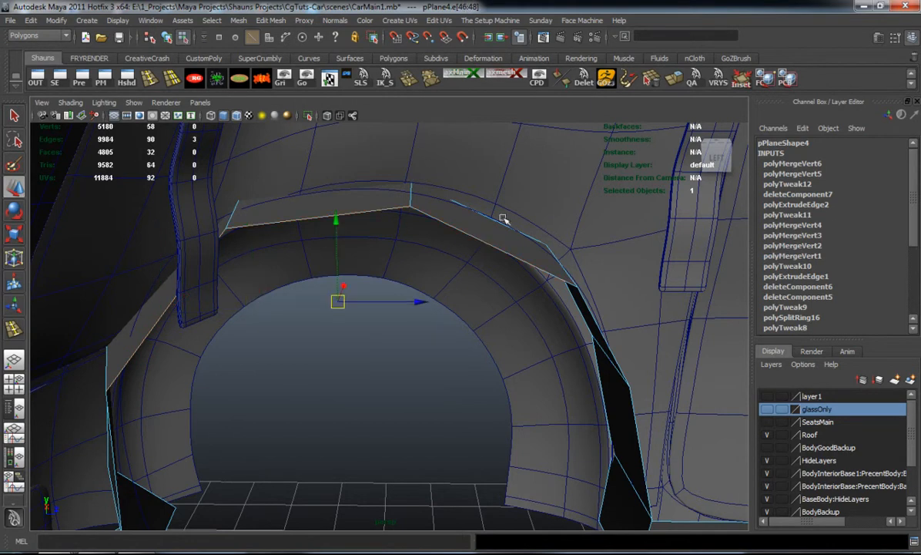
{"action": "left_click", "coordinate": [670, 82]}
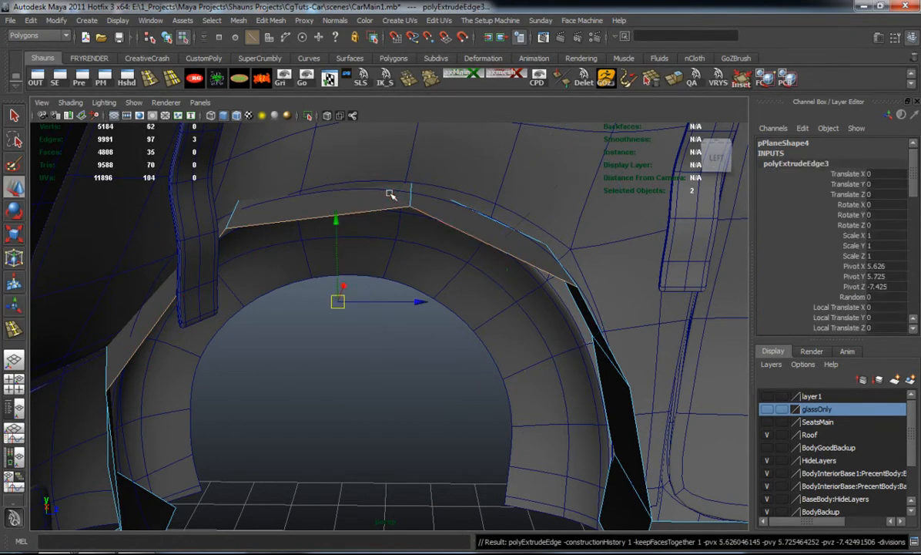
{"action": "left_click_drag", "start_coordinate": [337, 222], "coordinate": [351, 312]}
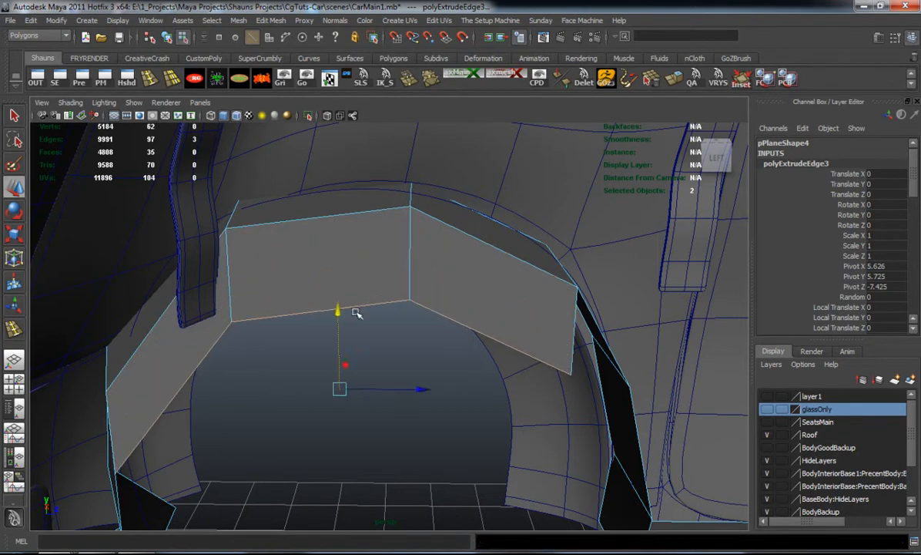
Try snapping the extruded row's end vertices onto the arch's side vertices and lowering the two middle vertices, checking with smooth preview
{"action": "middle_click_drag", "start_coordinate": [365, 302], "coordinate": [339, 244], "text": "alt"}
{"action": "left_click_drag", "start_coordinate": [340, 244], "coordinate": [378, 268], "text": "alt"}
{"action": "right_click_drag", "start_coordinate": [440, 246], "coordinate": [404, 241]}
{"action": "left_click", "coordinate": [446, 301]}
{"action": "left_click_drag", "start_coordinate": [457, 300], "coordinate": [210, 402]}
{"action": "left_click_drag", "start_coordinate": [377, 320], "coordinate": [308, 251], "text": "alt"}
{"action": "left_click_drag", "start_coordinate": [280, 193], "coordinate": [342, 212]}
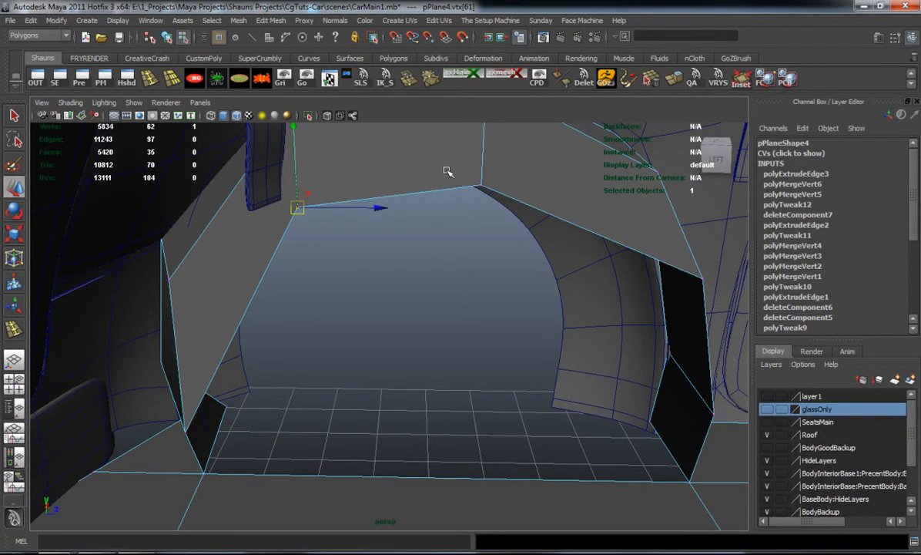
{"action": "left_click_drag", "start_coordinate": [395, 148], "coordinate": [401, 297]}
{"action": "key", "text": "3"}
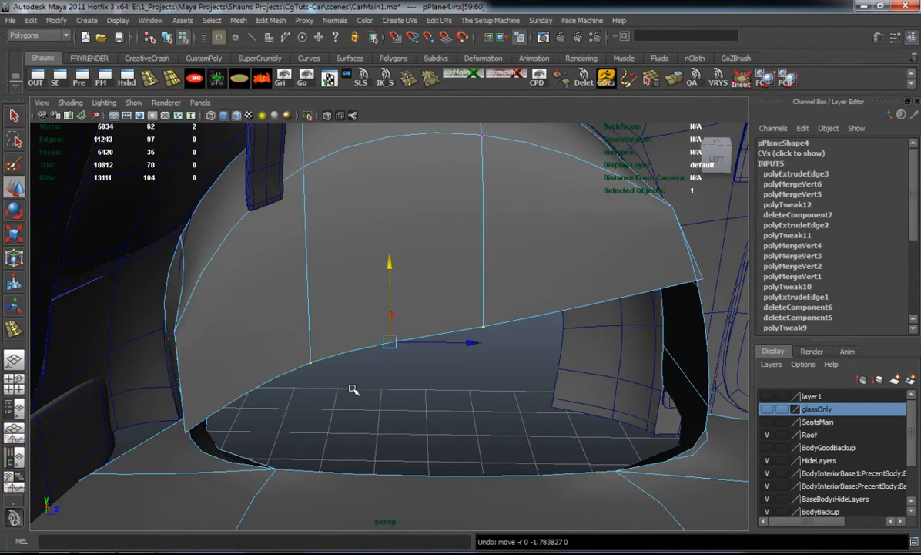
{"action": "key", "text": "1"}
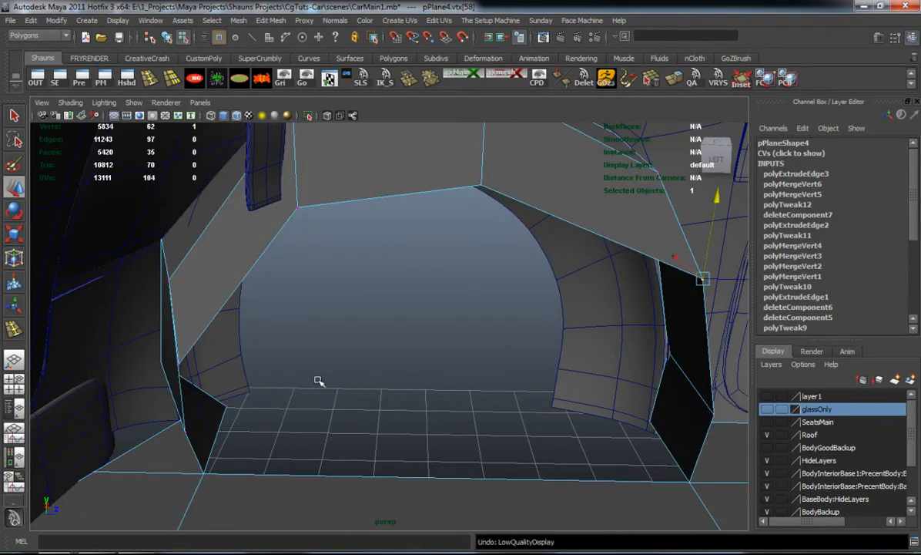
Undo the vertex moves and the edge extrusion on the arch strip
{"action": "key", "text": "ctrl+z"}
{"action": "key", "text": "ctrl+z"}
{"action": "key", "text": "ctrl+z"}
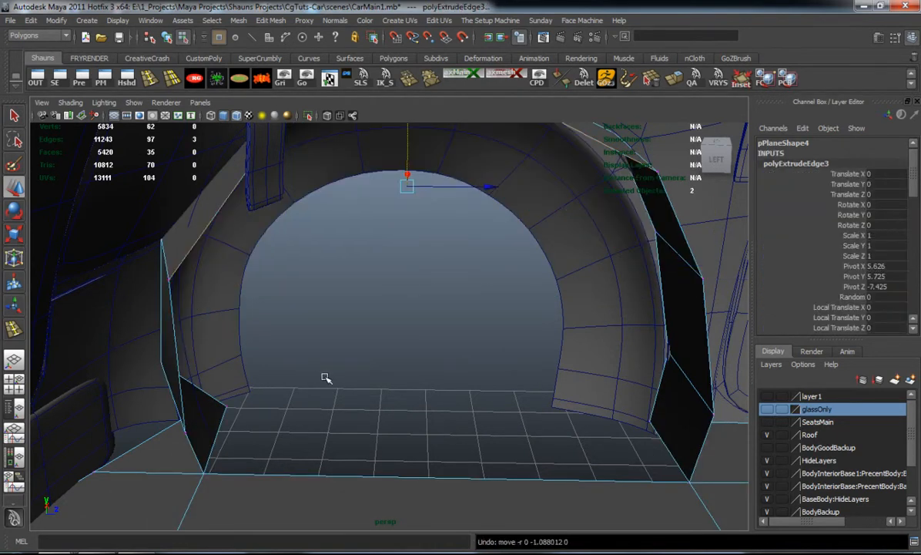
{"action": "key", "text": "ctrl+z"}
{"action": "key", "text": "ctrl+z"}
{"action": "key", "text": "ctrl+z"}
{"action": "key", "text": "ctrl+z"}
Insert an edge loop across the middle of the tall arch strip face on the side away from the door
{"action": "left_click_drag", "start_coordinate": [370, 356], "coordinate": [348, 304], "text": "alt"}
{"action": "left_click", "coordinate": [150, 81]}
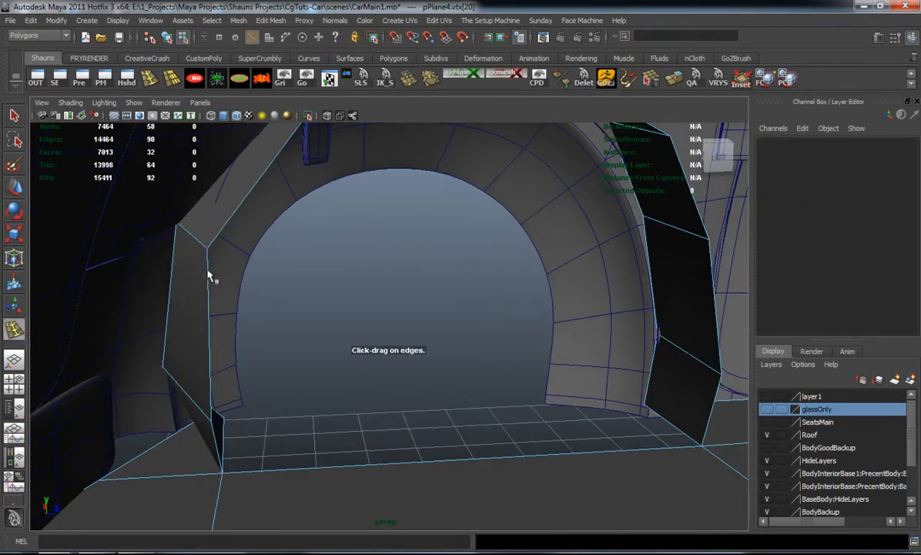
{"action": "left_click", "coordinate": [208, 329]}
{"action": "left_click_drag", "start_coordinate": [327, 317], "coordinate": [298, 329], "text": "alt"}
{"action": "key", "text": "w"}
Extrude the arch strip's three inner top edges and move them down along Y
{"action": "right_click_drag", "start_coordinate": [201, 252], "coordinate": [202, 231]}
{"action": "left_click", "coordinate": [210, 245]}
{"action": "left_click", "coordinate": [358, 147], "text": "shift"}
{"action": "left_click", "coordinate": [563, 186], "text": "shift"}
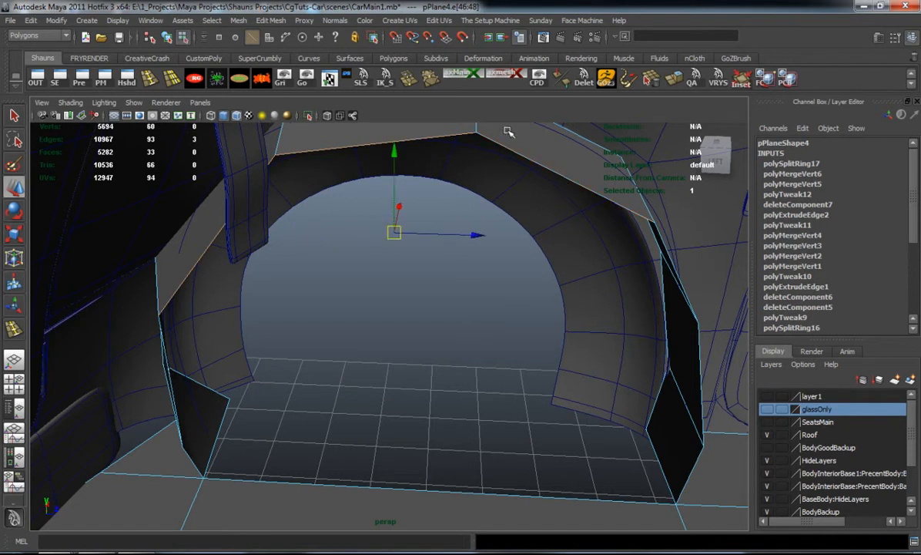
{"action": "left_click", "coordinate": [630, 77]}
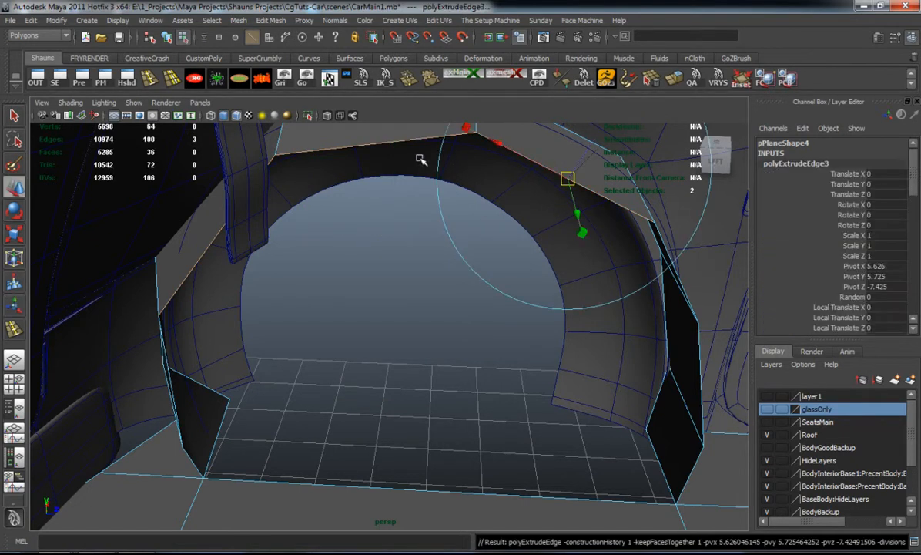
{"action": "left_click_drag", "start_coordinate": [391, 148], "coordinate": [392, 270]}
Snap the end vertices of the extruded row onto the arch strip's side vertices at both ends
{"action": "left_click_drag", "start_coordinate": [394, 205], "coordinate": [366, 249]}
{"action": "right_click_drag", "start_coordinate": [459, 229], "coordinate": [432, 218]}
{"action": "left_click", "coordinate": [546, 280]}
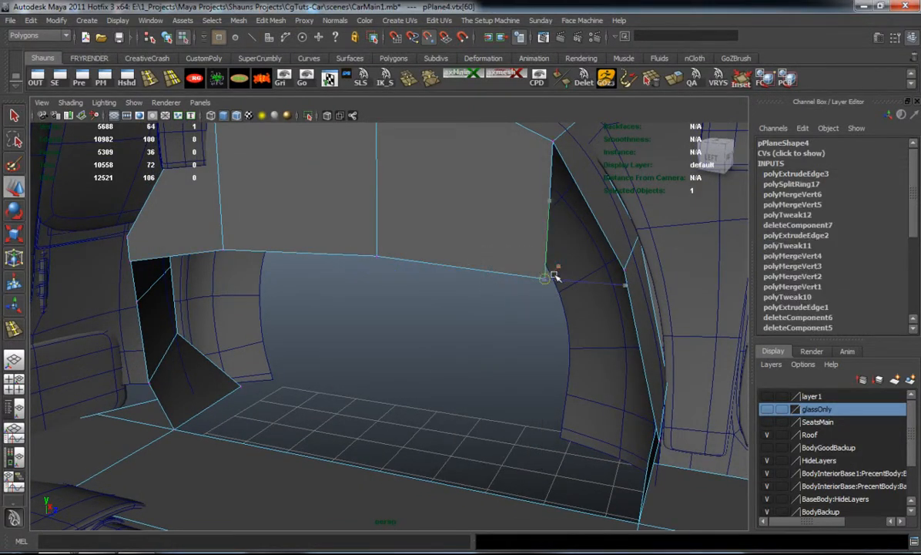
{"action": "left_click_drag", "start_coordinate": [546, 275], "coordinate": [621, 270]}
{"action": "left_click_drag", "start_coordinate": [446, 282], "coordinate": [335, 269], "text": "alt"}
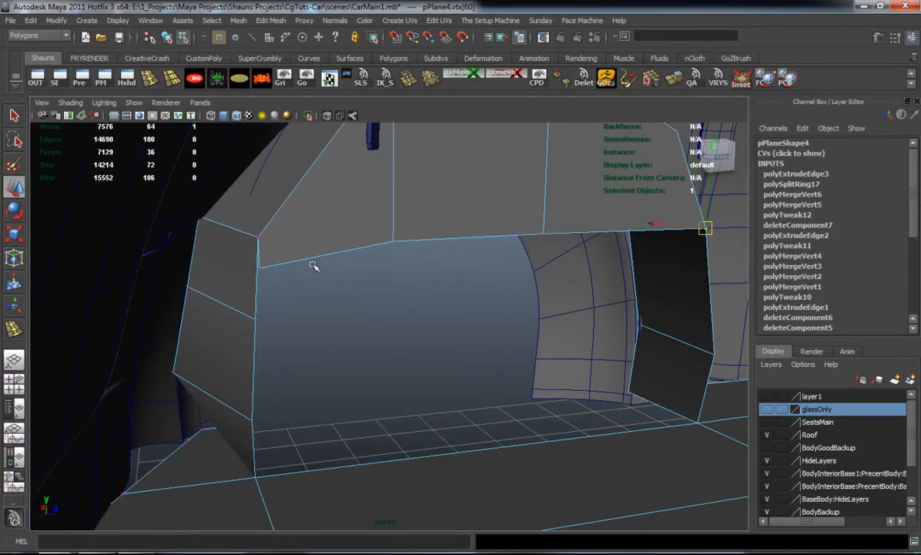
{"action": "left_click_drag", "start_coordinate": [270, 273], "coordinate": [418, 272]}
Merge the overlapping vertices at both ends of the extruded row and check the wheel well with smooth preview
{"action": "left_click_drag", "start_coordinate": [521, 284], "coordinate": [522, 284]}
{"action": "left_click_drag", "start_coordinate": [403, 179], "coordinate": [325, 311]}
{"action": "left_click_drag", "start_coordinate": [237, 290], "coordinate": [258, 309]}
{"action": "left_click_drag", "start_coordinate": [535, 264], "coordinate": [467, 288], "text": "alt"}
{"action": "key", "text": "3"}
{"action": "left_click", "coordinate": [408, 346]}
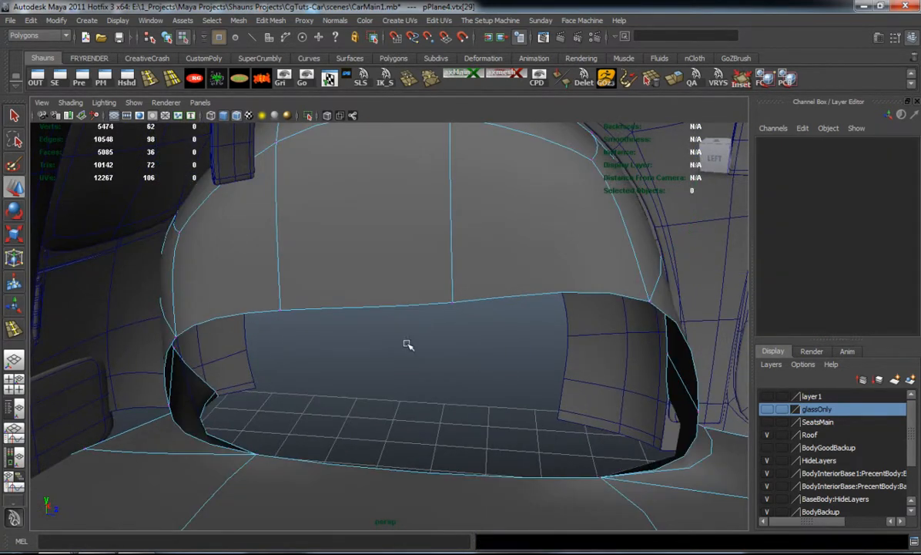
{"action": "left_click_drag", "start_coordinate": [408, 346], "coordinate": [428, 333], "text": "alt"}
{"action": "key", "text": "1"}
Flatten the row of vertices along the wheel well wall's lower edge by scaling along Y, and check with smooth preview
{"action": "left_click_drag", "start_coordinate": [364, 319], "coordinate": [331, 303], "text": "alt"}
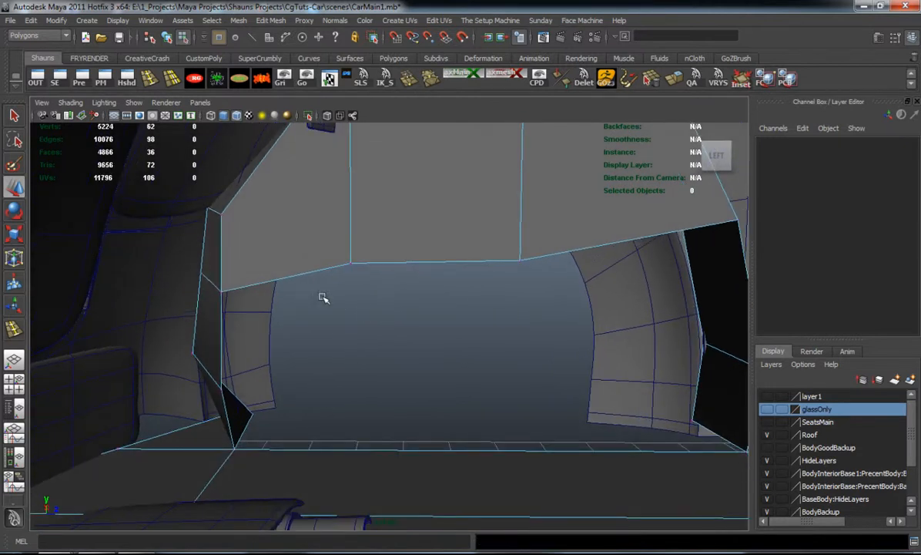
{"action": "left_click_drag", "start_coordinate": [179, 262], "coordinate": [218, 285]}
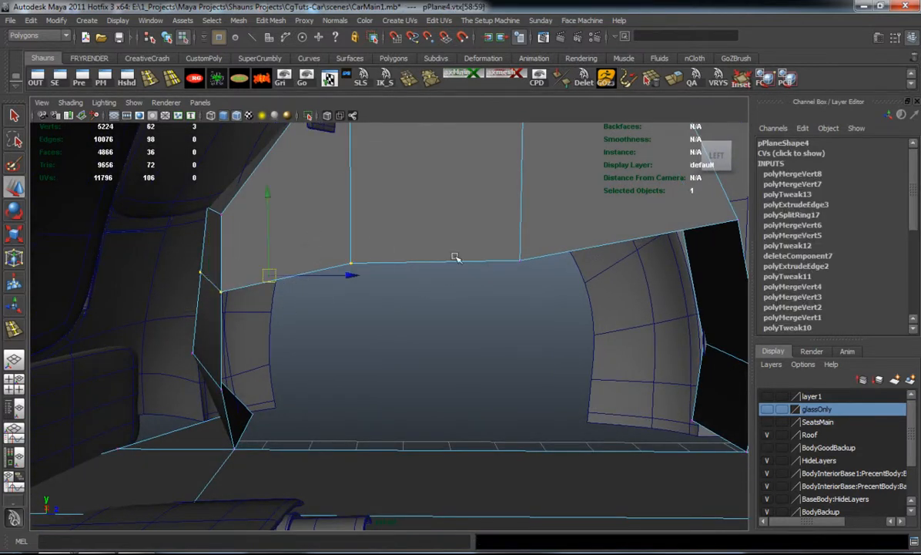
{"action": "left_click_drag", "start_coordinate": [588, 285], "coordinate": [406, 275], "text": "alt"}
{"action": "left_click_drag", "start_coordinate": [252, 165], "coordinate": [261, 276]}
{"action": "left_click_drag", "start_coordinate": [262, 276], "coordinate": [326, 270], "text": "alt"}
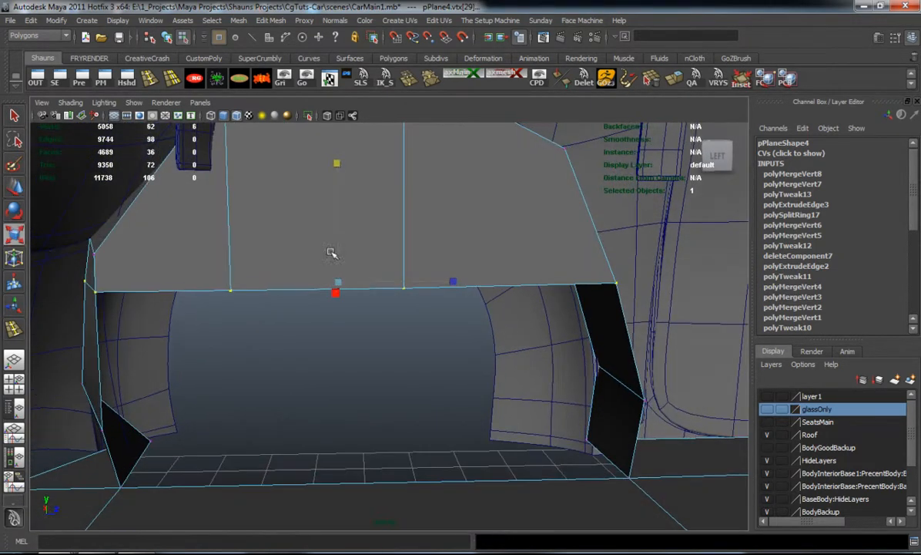
{"action": "key", "text": "3"}
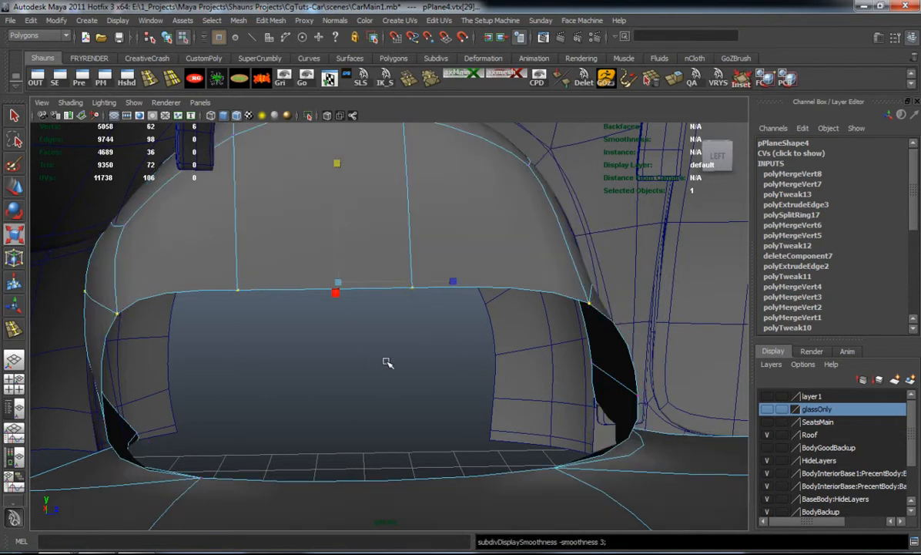
{"action": "left_click", "coordinate": [407, 354]}
{"action": "key", "text": "1"}
Move the lower edge's door-side corner vertices along Z toward the door, and check the smoothed wheel well from outside
{"action": "middle_click_drag", "start_coordinate": [449, 332], "coordinate": [296, 369], "text": "alt"}
{"action": "left_click_drag", "start_coordinate": [297, 368], "coordinate": [308, 357], "text": "alt"}
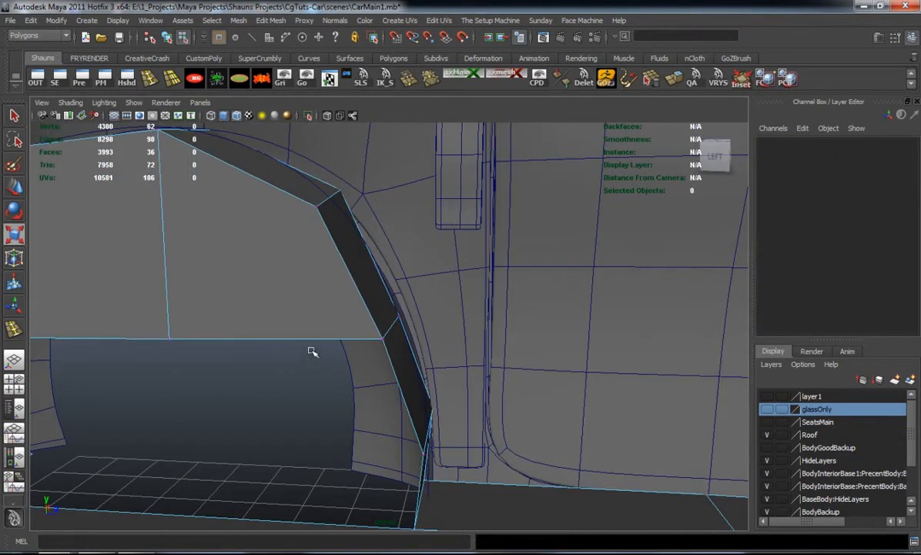
{"action": "left_click_drag", "start_coordinate": [398, 318], "coordinate": [388, 342]}
{"action": "left_click_drag", "start_coordinate": [459, 331], "coordinate": [489, 331]}
{"action": "key", "text": "3"}
{"action": "left_click", "coordinate": [271, 391]}
{"action": "left_click_drag", "start_coordinate": [276, 384], "coordinate": [154, 383], "text": "alt"}
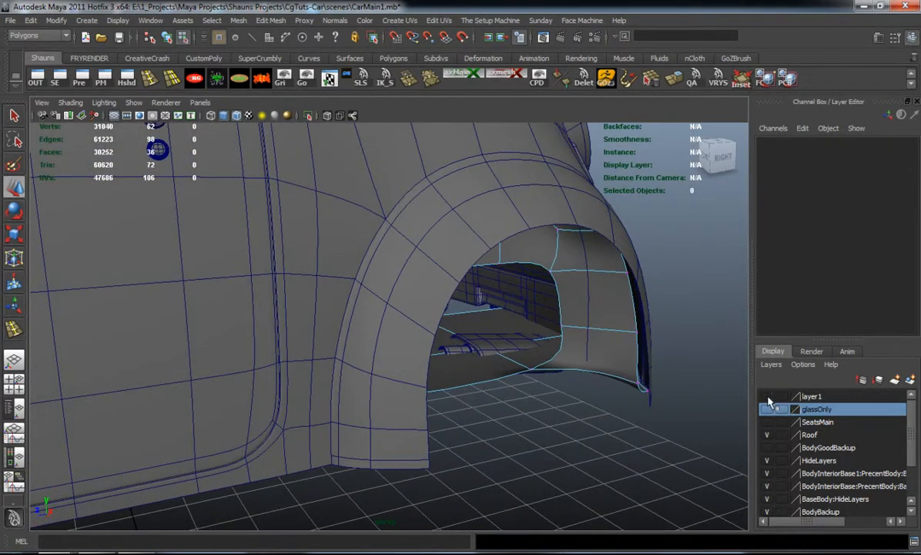
Show layer1 with the wheels and extrude the wheel well wall's three lower edges down along Y
{"action": "left_click", "coordinate": [766, 396]}
{"action": "left_click_drag", "start_coordinate": [593, 391], "coordinate": [508, 372], "text": "alt"}
{"action": "right_click_drag", "start_coordinate": [331, 274], "coordinate": [327, 246]}
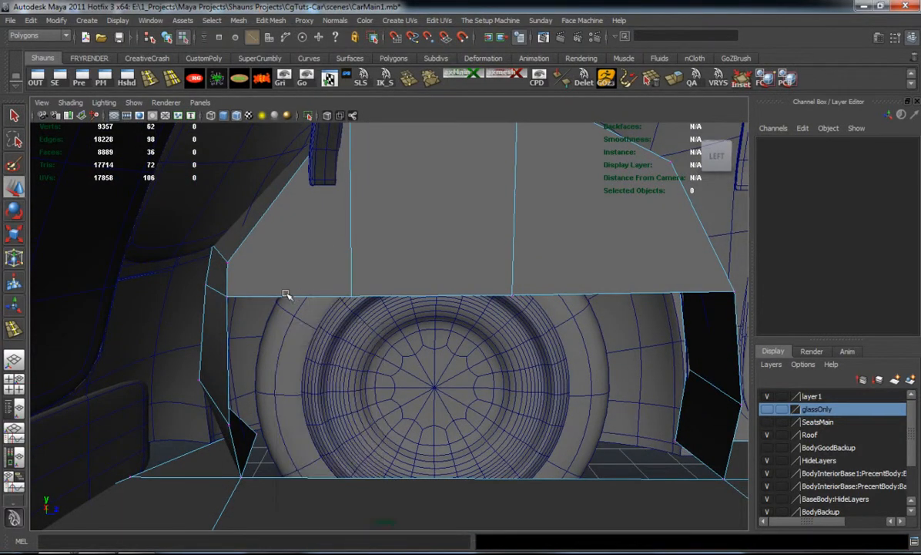
{"action": "left_click", "coordinate": [279, 298]}
{"action": "left_click_drag", "start_coordinate": [551, 335], "coordinate": [424, 332], "text": "alt"}
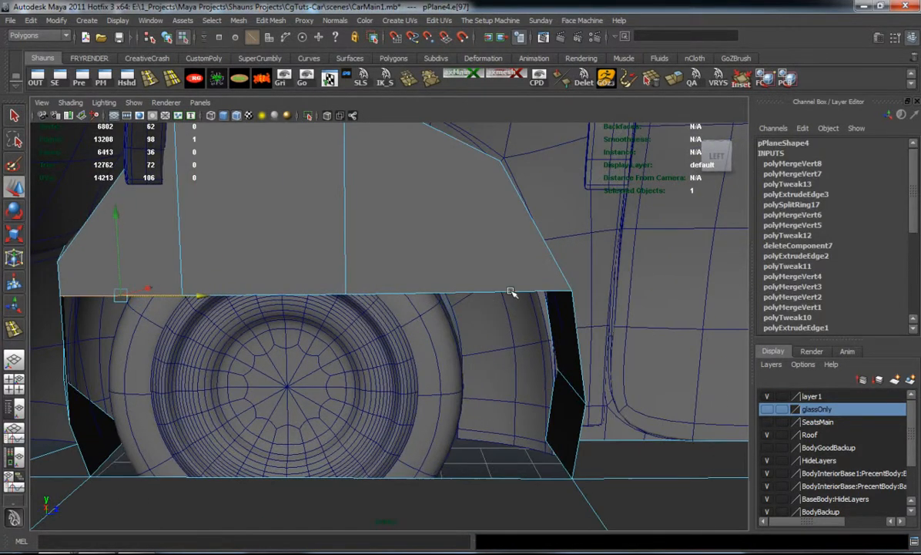
{"action": "middle_click_drag", "start_coordinate": [408, 337], "coordinate": [512, 313], "text": "alt"}
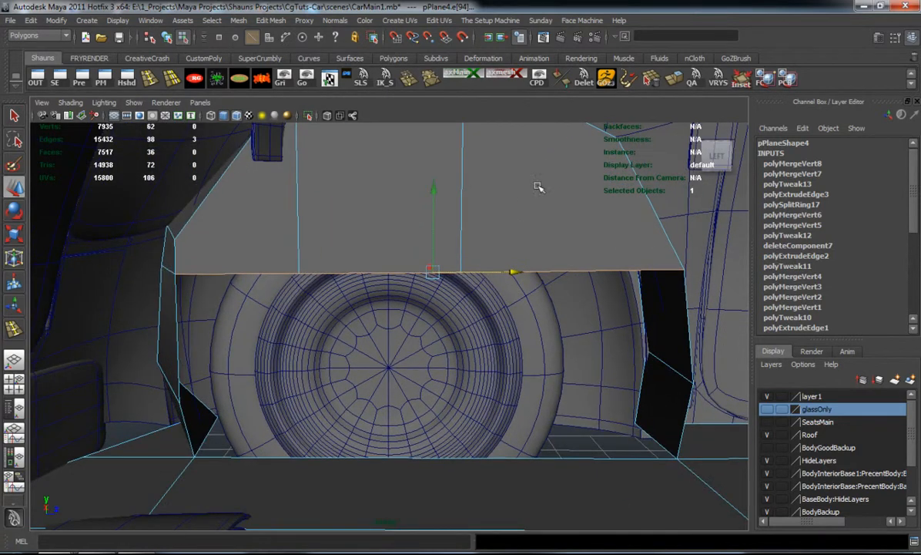
{"action": "key", "text": "ctrl+e"}
{"action": "key", "text": "w"}
{"action": "left_click_drag", "start_coordinate": [429, 187], "coordinate": [451, 314]}
Snap the new row's two end vertices onto the arch strip's side vertices and merge the overlapping pairs
{"action": "right_click", "coordinate": [468, 333]}
{"action": "left_click", "coordinate": [450, 358]}
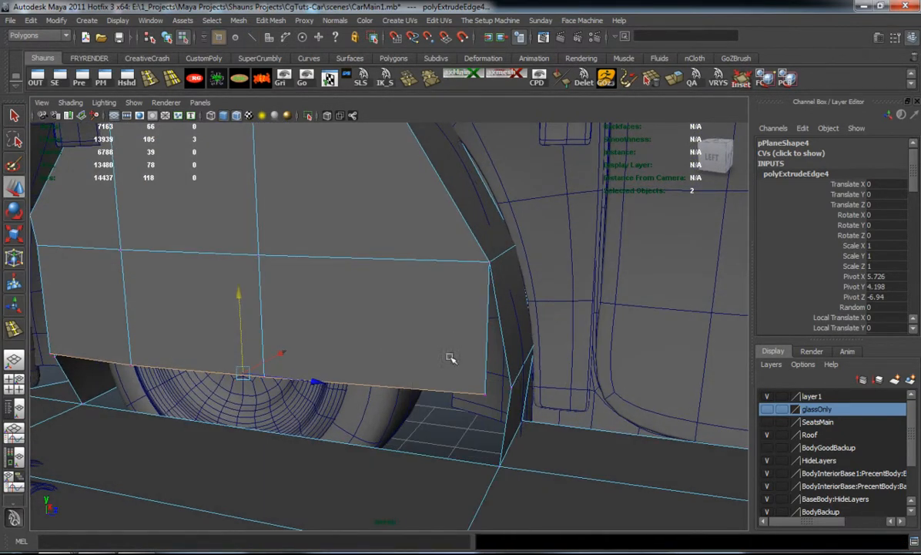
{"action": "left_click", "coordinate": [487, 389]}
{"action": "mouse_move", "coordinate": [463, 362]}
{"action": "left_mouse_down", "text": "alt"}
{"action": "mouse_move", "coordinate": [402, 372]}
{"action": "mouse_move", "coordinate": [446, 355]}
{"action": "mouse_move", "coordinate": [451, 365]}
{"action": "left_mouse_up", "text": "alt"}
{"action": "left_click", "coordinate": [241, 392]}
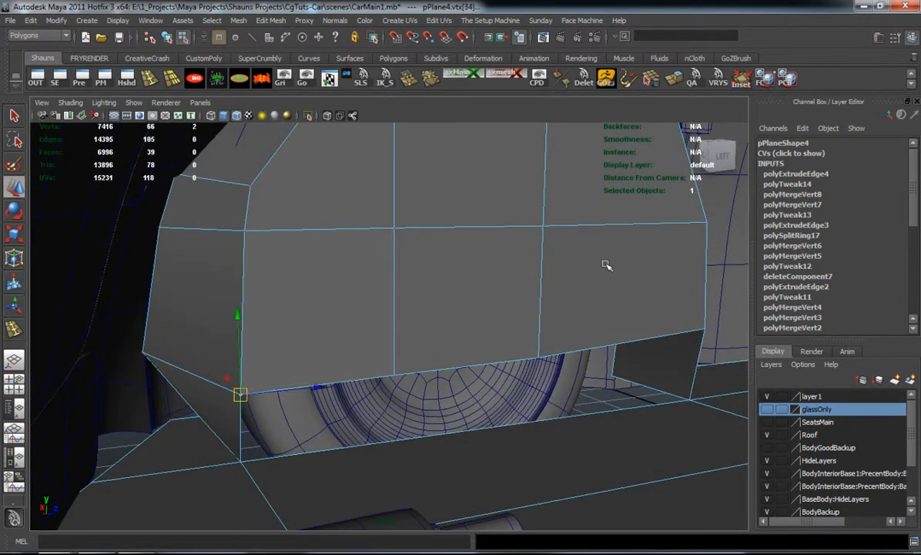
{"action": "key", "text": "g"}
{"action": "left_click_drag", "start_coordinate": [602, 340], "coordinate": [531, 342], "text": "alt"}
{"action": "left_click_drag", "start_coordinate": [476, 366], "coordinate": [490, 388]}
{"action": "key", "text": "g"}
Insert two edge loops across the underbody plane in line with the wheel well wall's vertical edges, and check with smooth preview
{"action": "left_click_drag", "start_coordinate": [430, 395], "coordinate": [439, 306], "text": "alt"}
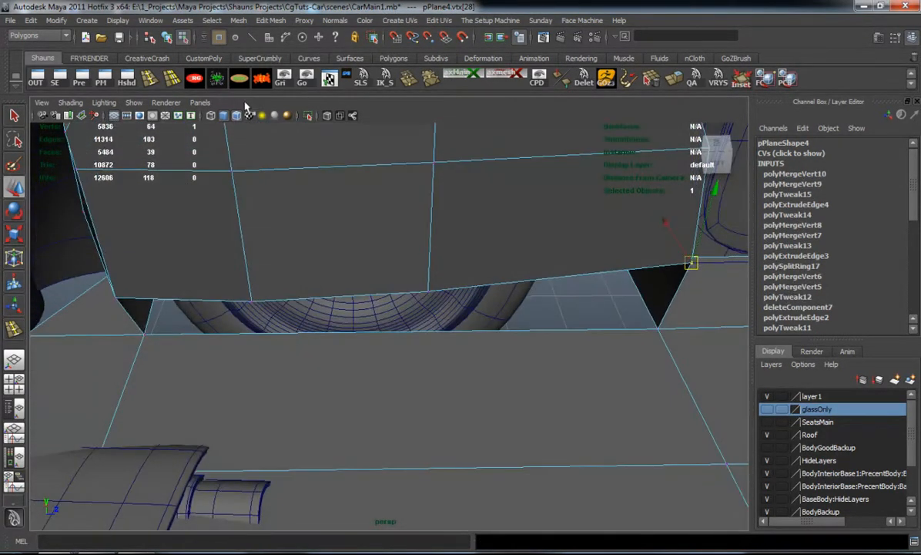
{"action": "left_click", "coordinate": [149, 79]}
{"action": "left_click_drag", "start_coordinate": [343, 333], "coordinate": [254, 335]}
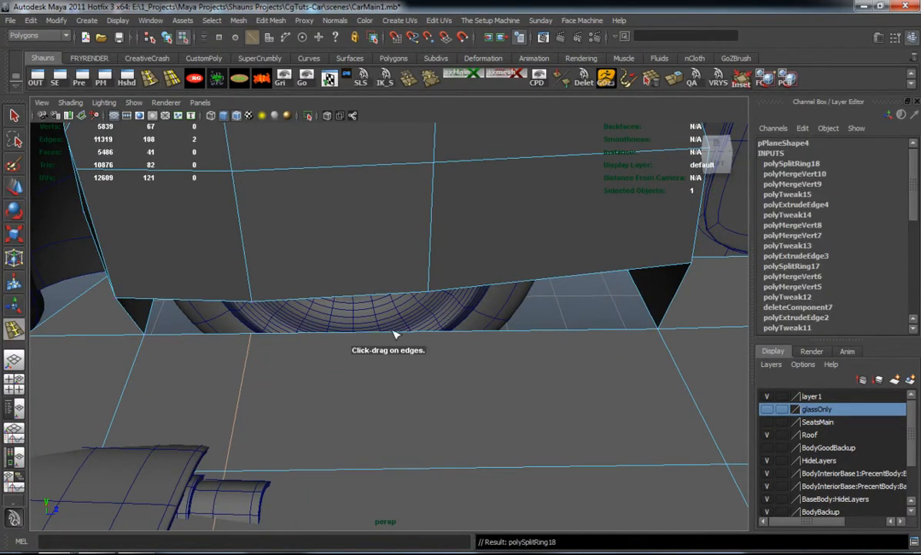
{"action": "left_click", "coordinate": [436, 336]}
{"action": "key", "text": "3"}
{"action": "right_click_drag", "start_coordinate": [488, 250], "coordinate": [530, 238]}
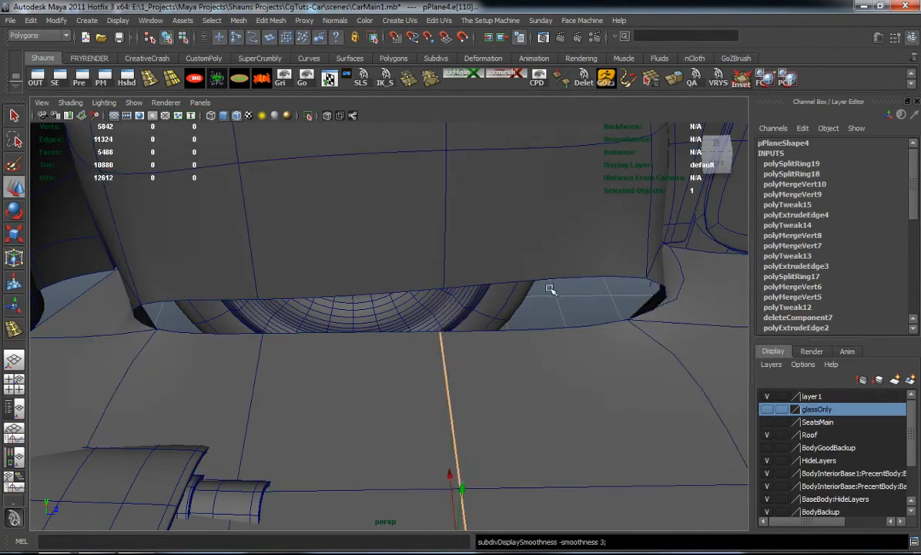
{"action": "left_click", "coordinate": [491, 310]}
{"action": "left_click_drag", "start_coordinate": [457, 318], "coordinate": [364, 287], "text": "alt"}
{"action": "left_click", "coordinate": [343, 217]}
{"action": "left_click_drag", "start_coordinate": [339, 222], "coordinate": [283, 253], "text": "alt"}
{"action": "right_click", "coordinate": [334, 233]}
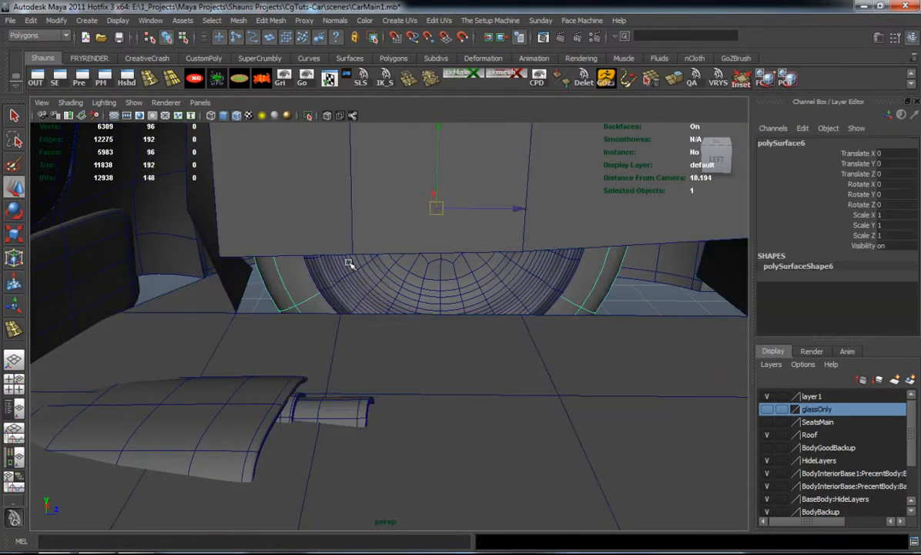
{"action": "left_click", "coordinate": [500, 273]}
{"action": "key", "text": "ctrl+z"}
Level the wheel well wall's three lower edges by scaling along Y, and extrude them down to the underbody plane
{"action": "right_click_drag", "start_coordinate": [262, 234], "coordinate": [218, 244]}
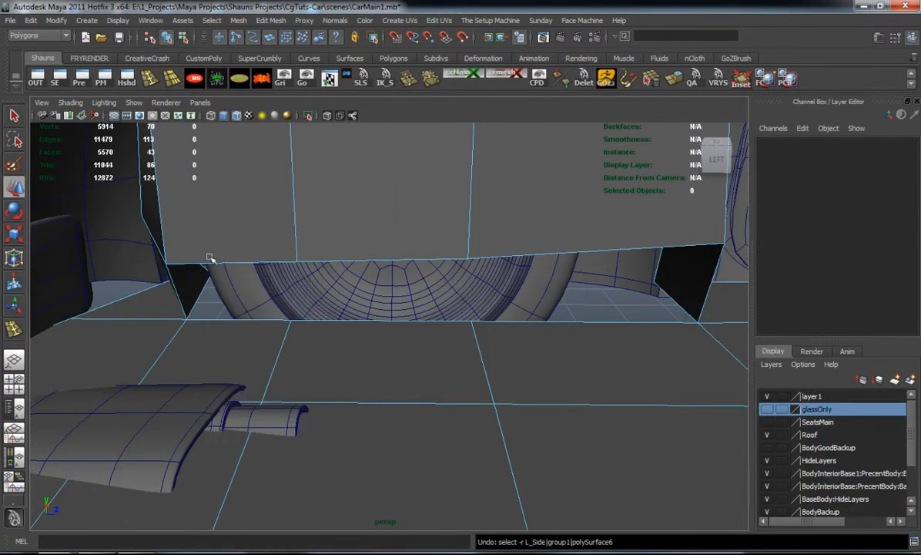
{"action": "left_click", "coordinate": [203, 263]}
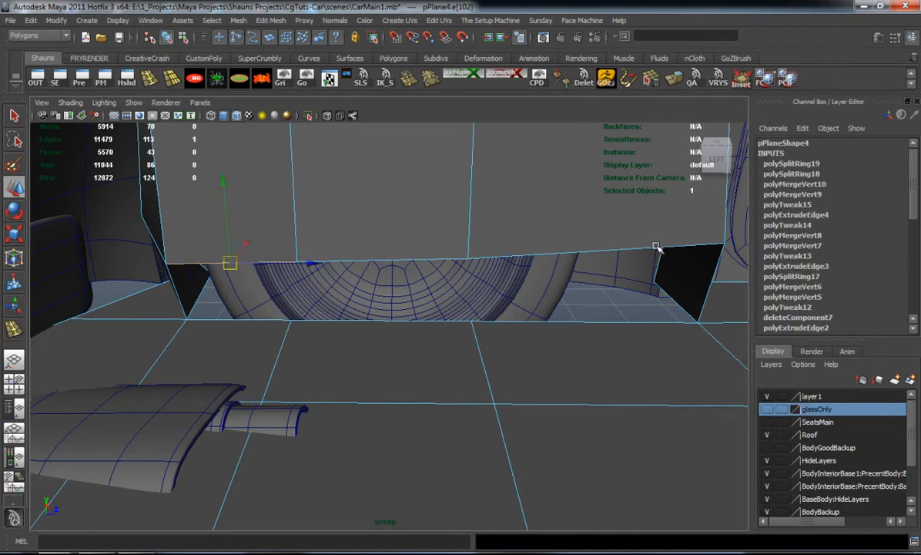
{"action": "key", "text": "r"}
{"action": "left_click_drag", "start_coordinate": [451, 154], "coordinate": [419, 300]}
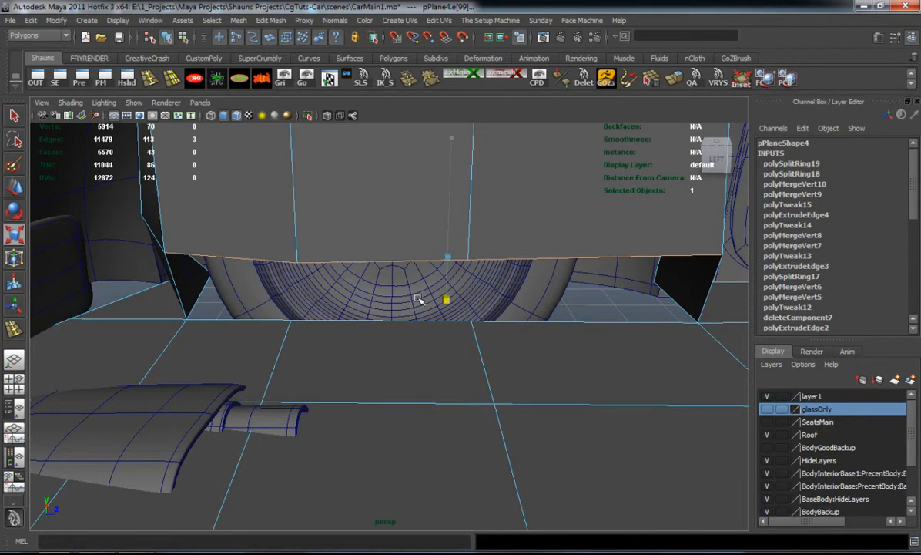
{"action": "key", "text": "ctrl+e"}
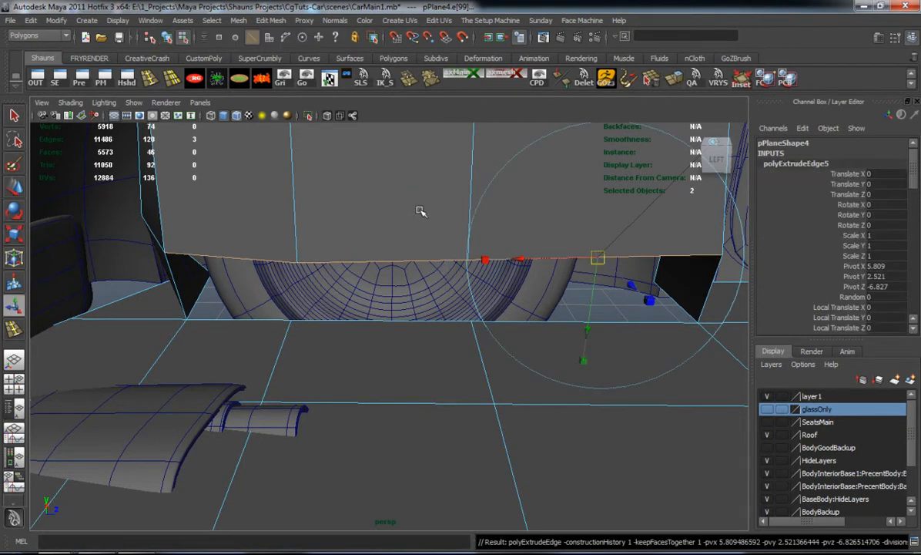
{"action": "key", "text": "w"}
{"action": "left_click_drag", "start_coordinate": [448, 177], "coordinate": [495, 326]}
Merge the overlapping vertices where the wheel well wall's first lower corner meets the underbody plane
{"action": "middle_click_drag", "start_coordinate": [494, 327], "coordinate": [439, 300], "text": "alt"}
{"action": "right_click_drag", "start_coordinate": [445, 312], "coordinate": [399, 313]}
{"action": "left_click_drag", "start_coordinate": [427, 329], "coordinate": [464, 356]}
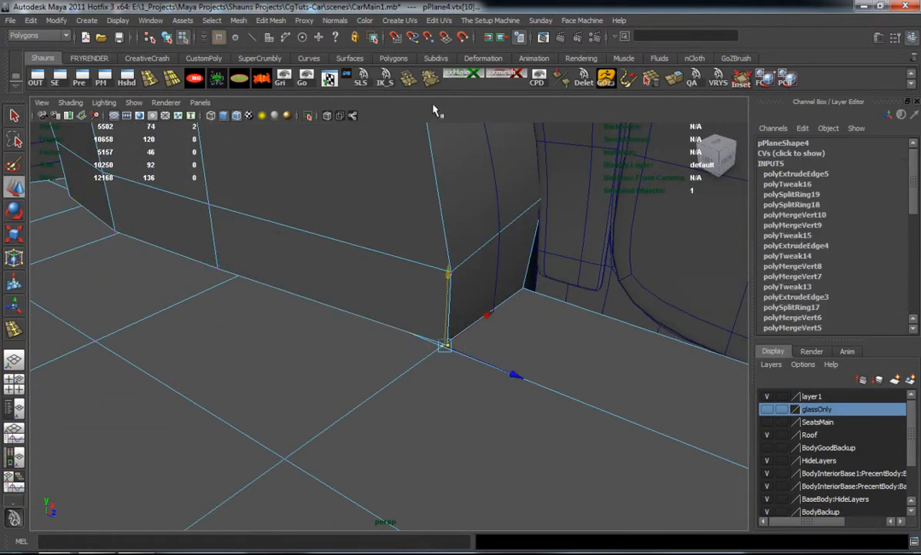
{"action": "left_click", "coordinate": [409, 78]}
Merge the remaining overlapping vertex pairs along the wheel well wall's lower edge into the underbody plane
{"action": "key", "text": "r"}
{"action": "left_click_drag", "start_coordinate": [224, 283], "coordinate": [305, 282], "text": "alt"}
{"action": "middle_click_drag", "start_coordinate": [305, 282], "coordinate": [440, 265], "text": "alt"}
{"action": "right_click_drag", "start_coordinate": [440, 265], "coordinate": [270, 320], "text": "alt"}
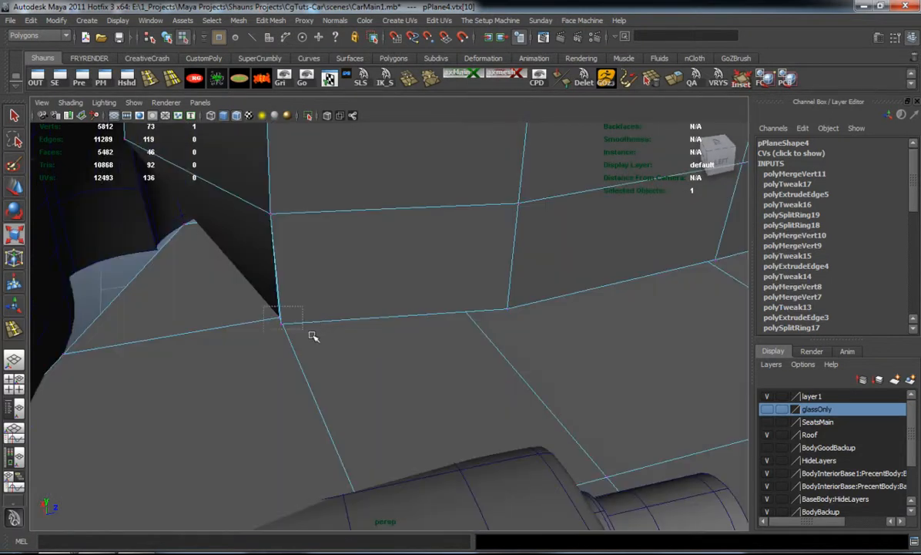
{"action": "key", "text": "g"}
{"action": "left_click_drag", "start_coordinate": [478, 305], "coordinate": [459, 398], "text": "alt"}
{"action": "key", "text": "g"}
{"action": "key", "text": "g"}
{"action": "left_click_drag", "start_coordinate": [633, 291], "coordinate": [724, 343]}
{"action": "key", "text": "g"}
{"action": "left_click_drag", "start_coordinate": [652, 368], "coordinate": [485, 373], "text": "alt"}
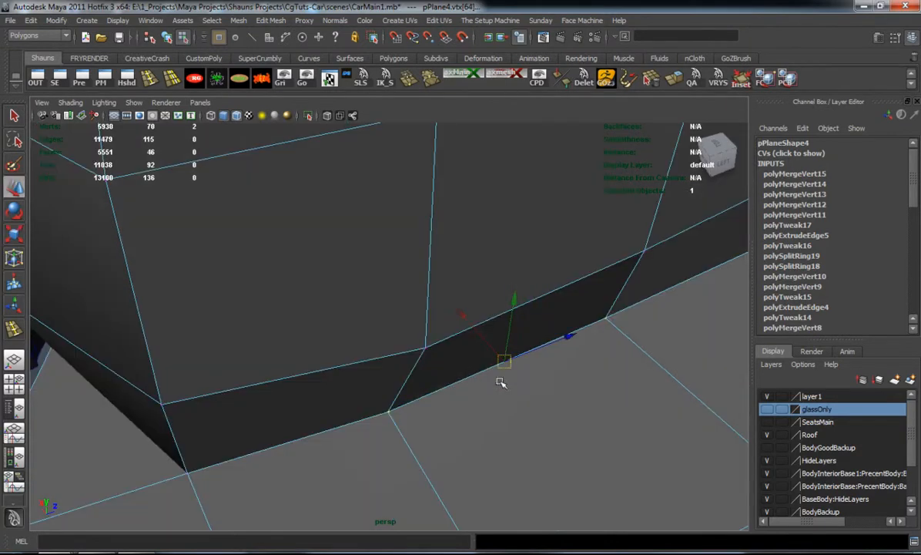
Examine the closed wheel well in smooth preview, from below and from outside the car
{"action": "left_click_drag", "start_coordinate": [501, 381], "coordinate": [480, 336], "text": "alt"}
{"action": "left_click_drag", "start_coordinate": [559, 291], "coordinate": [471, 382], "text": "alt"}
{"action": "key", "text": "3"}
{"action": "key", "text": "1"}
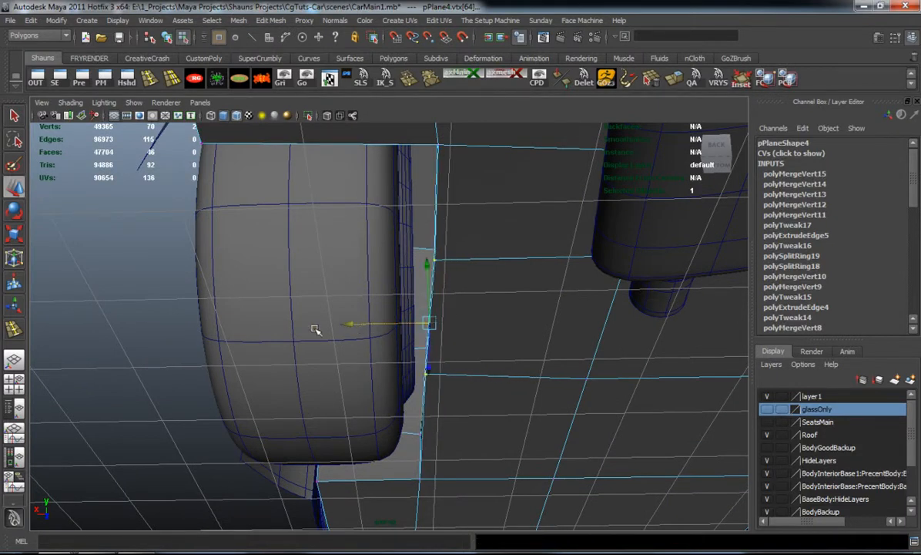
{"action": "left_click", "coordinate": [118, 318]}
{"action": "left_click_drag", "start_coordinate": [208, 310], "coordinate": [373, 371], "text": "alt"}
{"action": "middle_click_drag", "start_coordinate": [373, 371], "coordinate": [428, 430], "text": "alt"}
{"action": "left_click_drag", "start_coordinate": [428, 430], "coordinate": [176, 200], "text": "alt"}
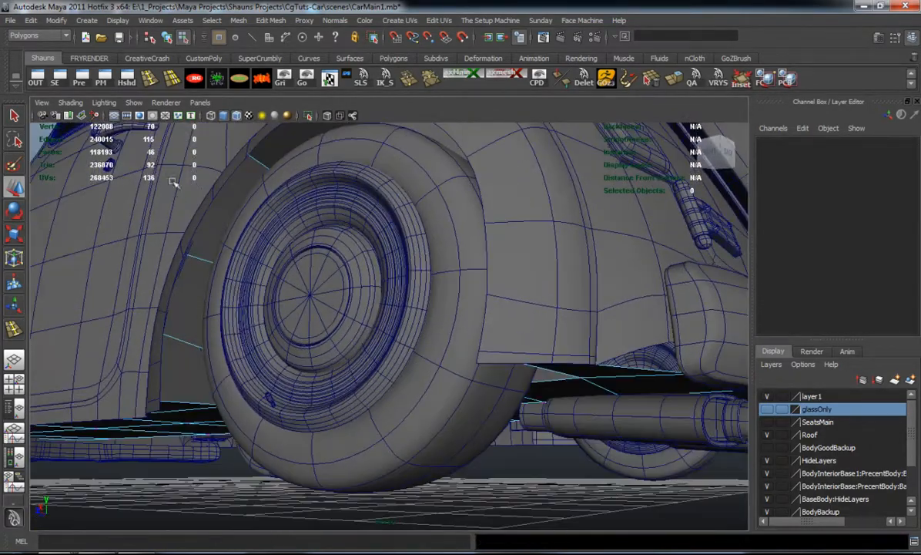
Adjust the two underbody vertices behind the wheel along X to even out the wheel well's inner edge
{"action": "left_click_drag", "start_coordinate": [159, 105], "coordinate": [370, 404], "text": "alt"}
{"action": "left_click", "coordinate": [339, 356]}
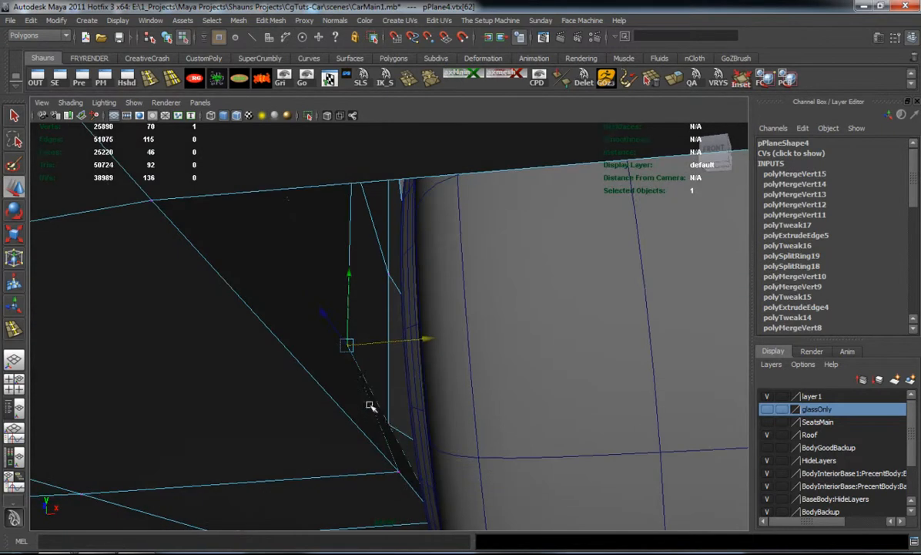
{"action": "left_click_drag", "start_coordinate": [453, 383], "coordinate": [356, 330]}
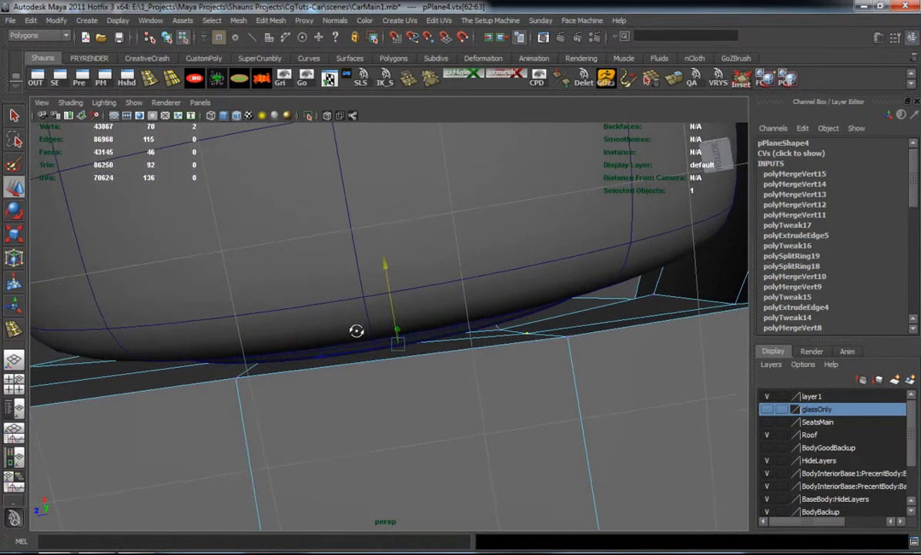
{"action": "left_click_drag", "start_coordinate": [522, 270], "coordinate": [512, 237]}
{"action": "middle_click_drag", "start_coordinate": [549, 304], "coordinate": [459, 321], "text": "alt"}
Check the underbody in smooth preview around to the other wheel well, then return to the unsmoothed mesh
{"action": "key", "text": "3"}
{"action": "right_click_drag", "start_coordinate": [426, 345], "coordinate": [329, 341], "text": "alt"}
{"action": "left_click_drag", "start_coordinate": [329, 341], "coordinate": [357, 438], "text": "alt"}
{"action": "right_click_drag", "start_coordinate": [357, 437], "coordinate": [314, 377], "text": "alt"}
{"action": "middle_click_drag", "start_coordinate": [314, 377], "coordinate": [559, 401], "text": "alt"}
{"action": "right_click_drag", "start_coordinate": [473, 377], "coordinate": [611, 405], "text": "alt"}
{"action": "middle_click_drag", "start_coordinate": [611, 405], "coordinate": [428, 405], "text": "alt"}
{"action": "left_click_drag", "start_coordinate": [427, 404], "coordinate": [397, 401], "text": "alt"}
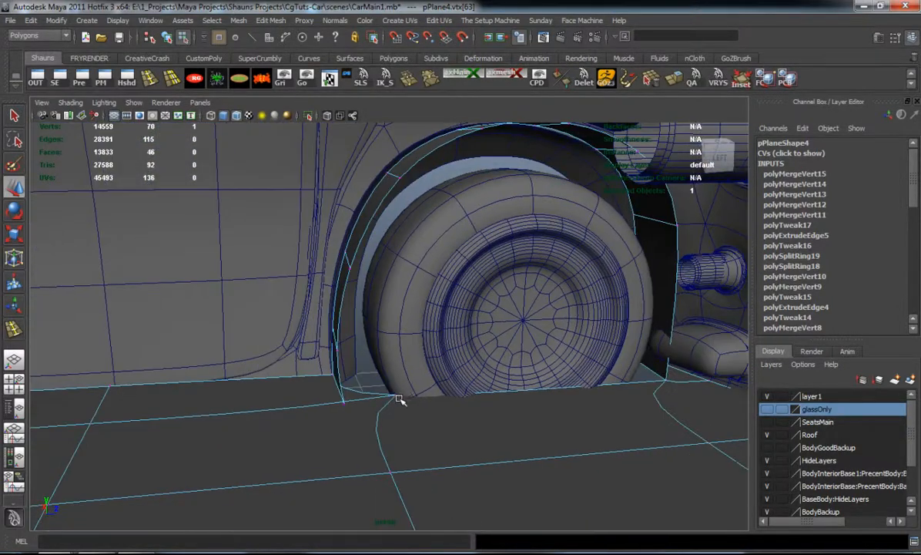
{"action": "key", "text": "1"}
Insert two edge loops across the straight side of the other wheel well's arch strip, matching the divisions on its opposite side
{"action": "middle_click_drag", "start_coordinate": [481, 346], "coordinate": [331, 381], "text": "alt"}
{"action": "left_click_drag", "start_coordinate": [331, 382], "coordinate": [364, 371], "text": "alt"}
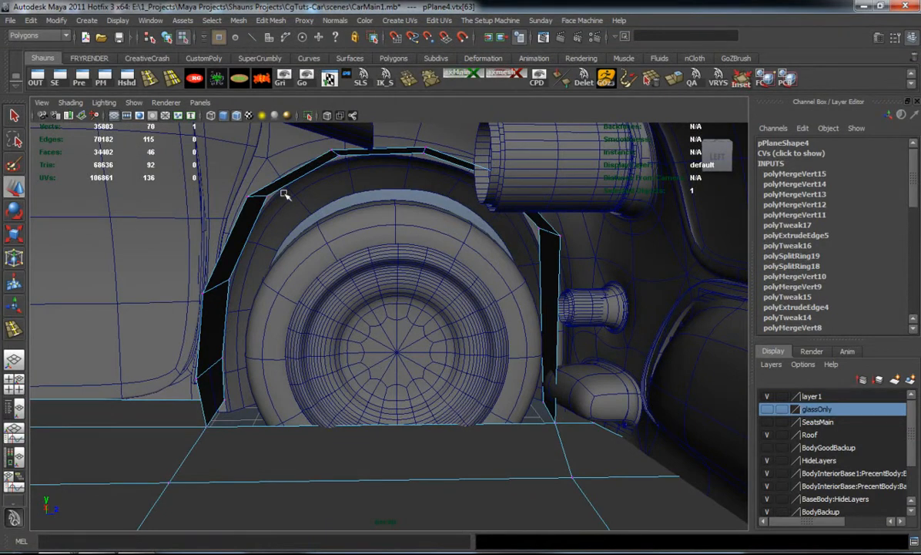
{"action": "left_click", "coordinate": [166, 82]}
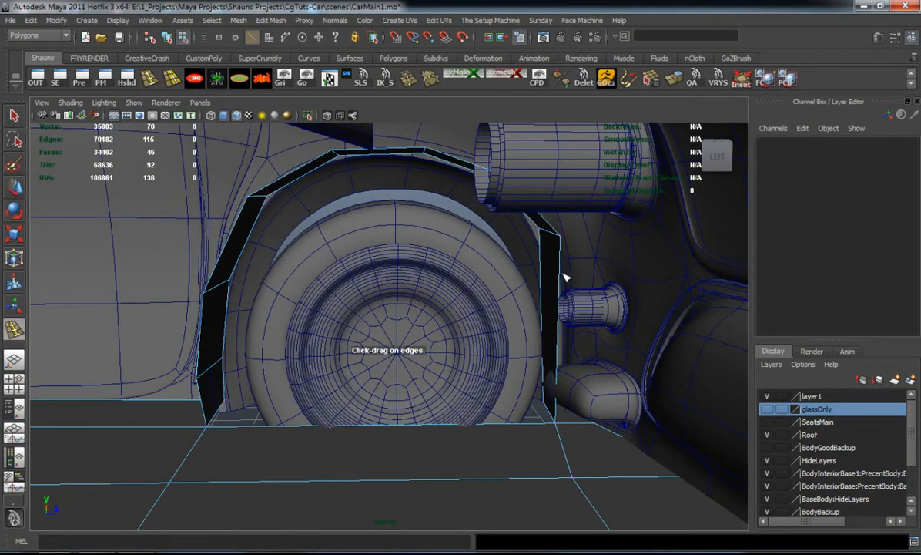
{"action": "left_click_drag", "start_coordinate": [562, 269], "coordinate": [556, 372]}
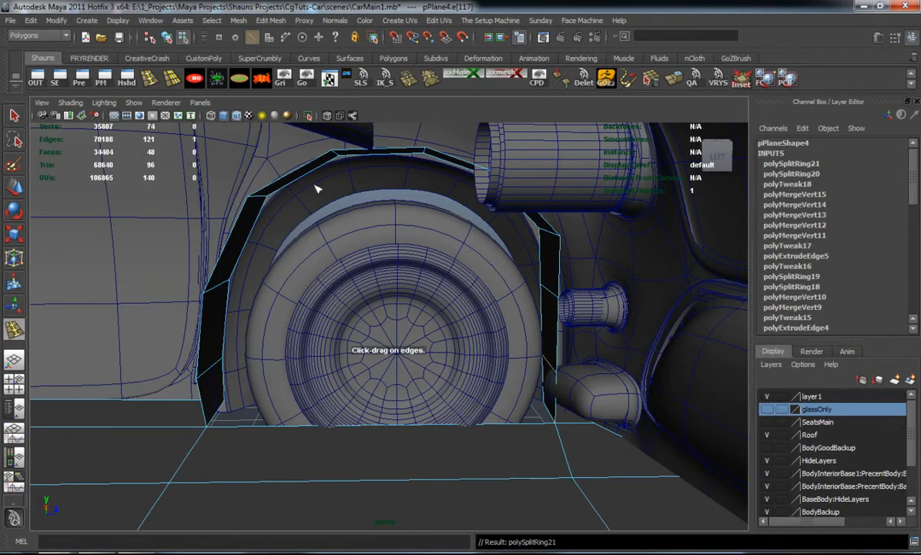
Select the six inner edges around the top of the other wheel well's arch strip
{"action": "key", "text": "w"}
{"action": "right_click_drag", "start_coordinate": [248, 208], "coordinate": [264, 161]}
{"action": "left_click", "coordinate": [238, 218]}
{"action": "key", "text": "ctrl+z"}
{"action": "left_click", "coordinate": [305, 165], "text": "shift"}
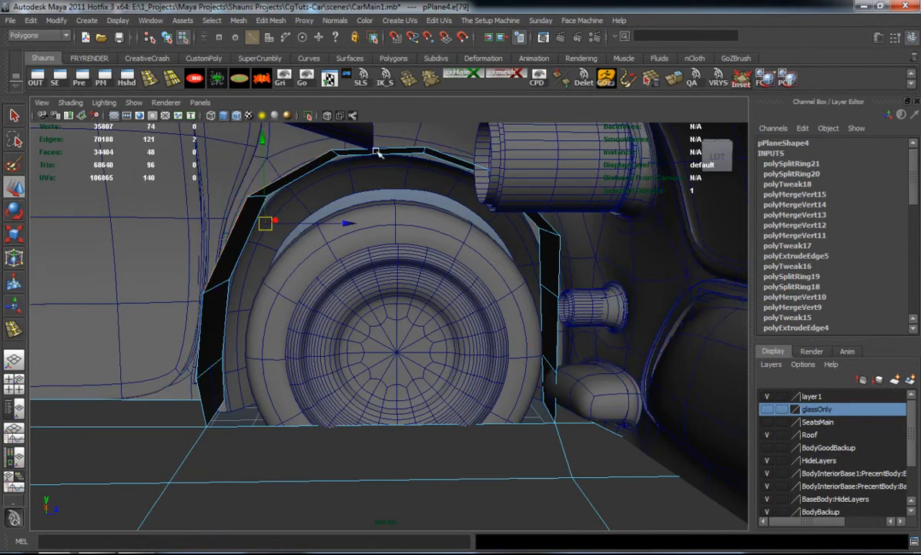
{"action": "left_click", "coordinate": [471, 171], "text": "shift"}
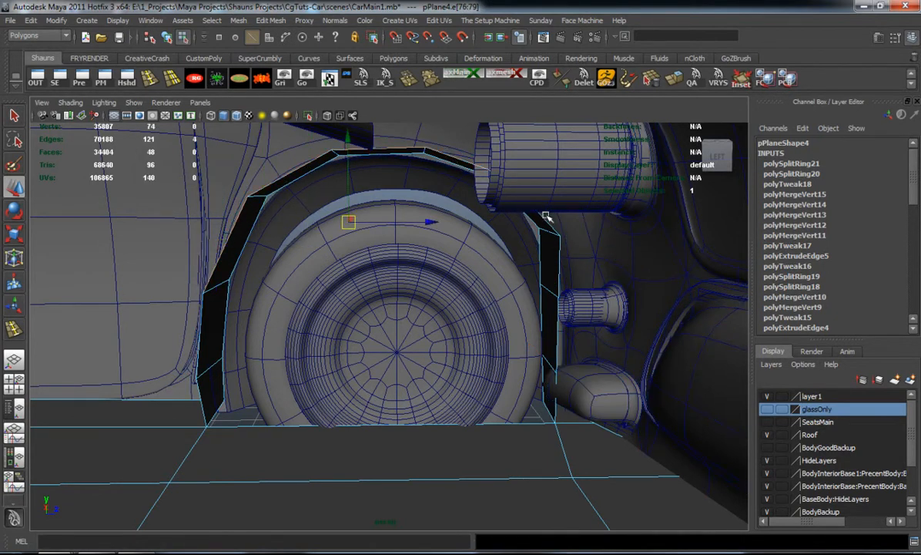
{"action": "left_click", "coordinate": [560, 253], "text": "shift"}
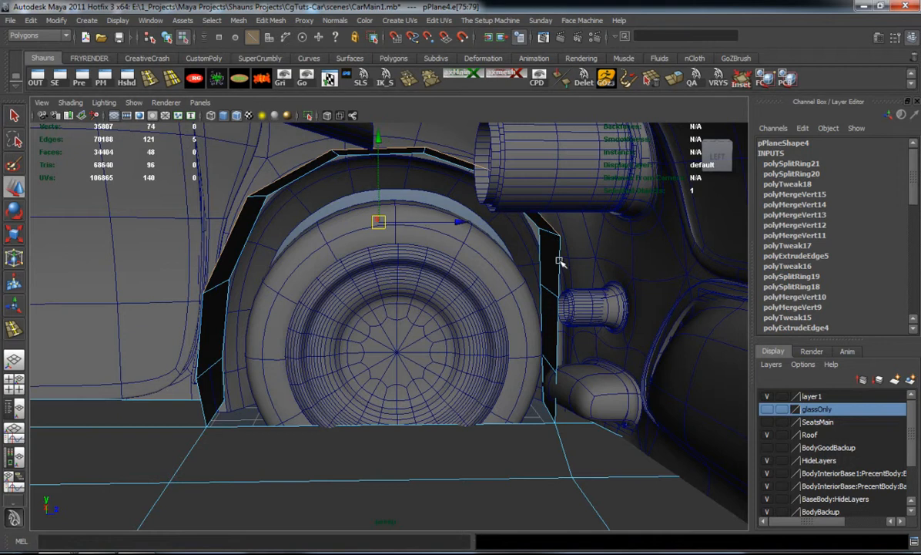
{"action": "left_click_drag", "start_coordinate": [552, 263], "coordinate": [410, 182], "text": "alt"}
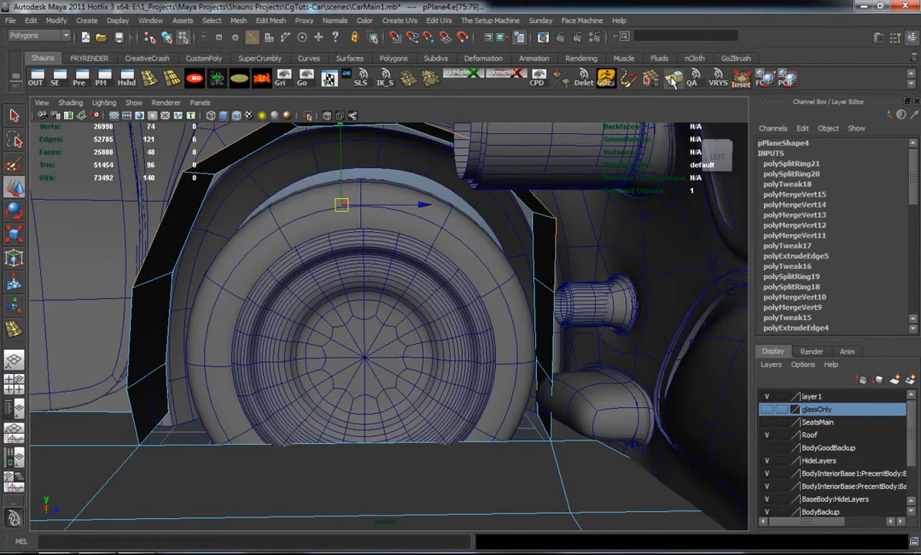
Extrude the selected arch edges down, flatten the new row by scaling along Y, and lower it over the wheel
{"action": "key", "text": "ctrl+e"}
{"action": "middle_click_drag", "start_coordinate": [443, 152], "coordinate": [463, 180], "text": "alt"}
{"action": "key", "text": "w"}
{"action": "left_click_drag", "start_coordinate": [363, 155], "coordinate": [365, 243]}
{"action": "key", "text": "r"}
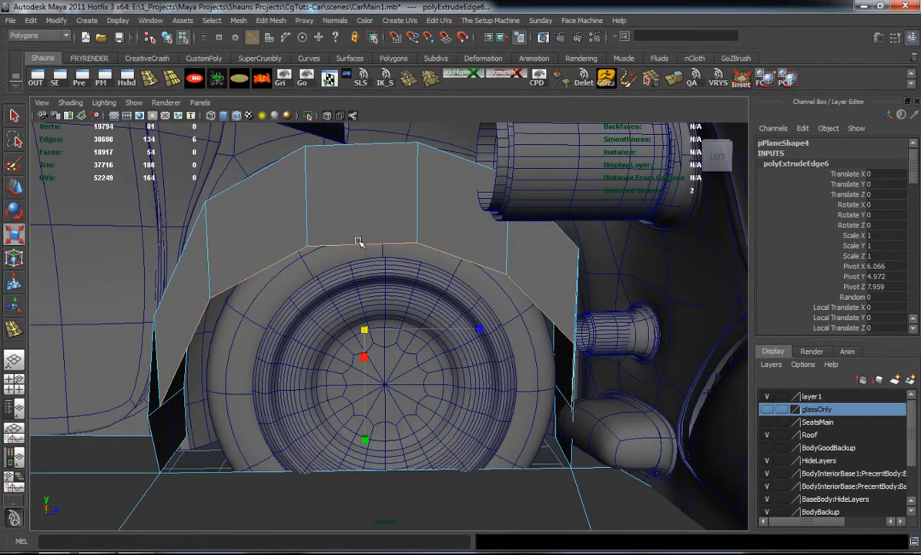
{"action": "left_click_drag", "start_coordinate": [364, 439], "coordinate": [370, 331]}
{"action": "key", "text": "w"}
{"action": "left_click_drag", "start_coordinate": [345, 235], "coordinate": [351, 324]}
Snap the new wall's two lower end vertices onto the arch strip's side vertices
{"action": "middle_click_drag", "start_coordinate": [308, 334], "coordinate": [378, 267], "text": "alt"}
{"action": "right_click_drag", "start_coordinate": [378, 268], "coordinate": [408, 289], "text": "alt"}
{"action": "left_click_drag", "start_coordinate": [408, 289], "coordinate": [235, 317], "text": "alt"}
{"action": "left_click_drag", "start_coordinate": [97, 313], "coordinate": [334, 293], "text": "alt"}
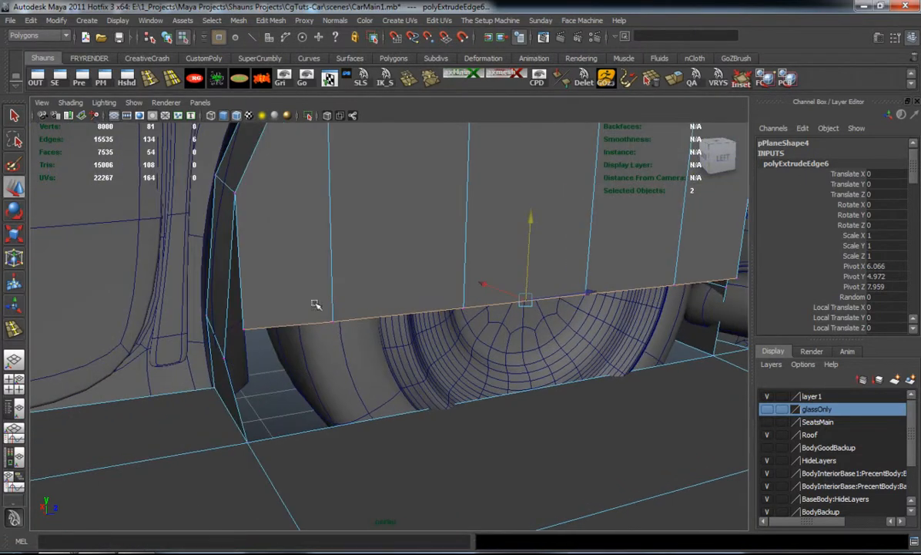
{"action": "left_click", "coordinate": [245, 334]}
{"action": "key", "text": "v"}
{"action": "left_click_drag", "start_coordinate": [244, 331], "coordinate": [228, 357]}
{"action": "left_click_drag", "start_coordinate": [624, 304], "coordinate": [454, 309], "text": "alt"}
{"action": "middle_click_drag", "start_coordinate": [454, 310], "coordinate": [570, 319], "text": "alt"}
{"action": "left_click_drag", "start_coordinate": [570, 319], "coordinate": [463, 328], "text": "alt"}
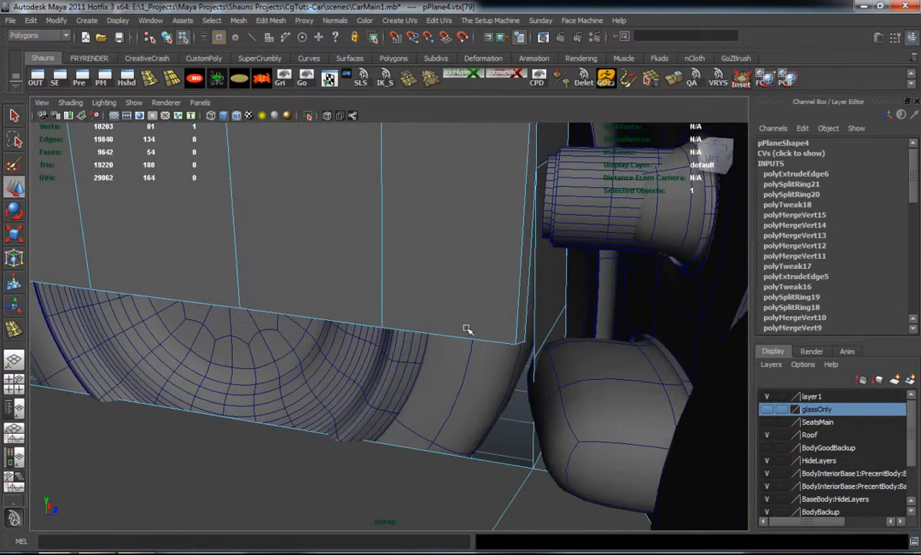
{"action": "left_click_drag", "start_coordinate": [509, 353], "coordinate": [443, 375], "text": "alt"}
{"action": "left_click_drag", "start_coordinate": [444, 303], "coordinate": [469, 405], "text": "alt"}
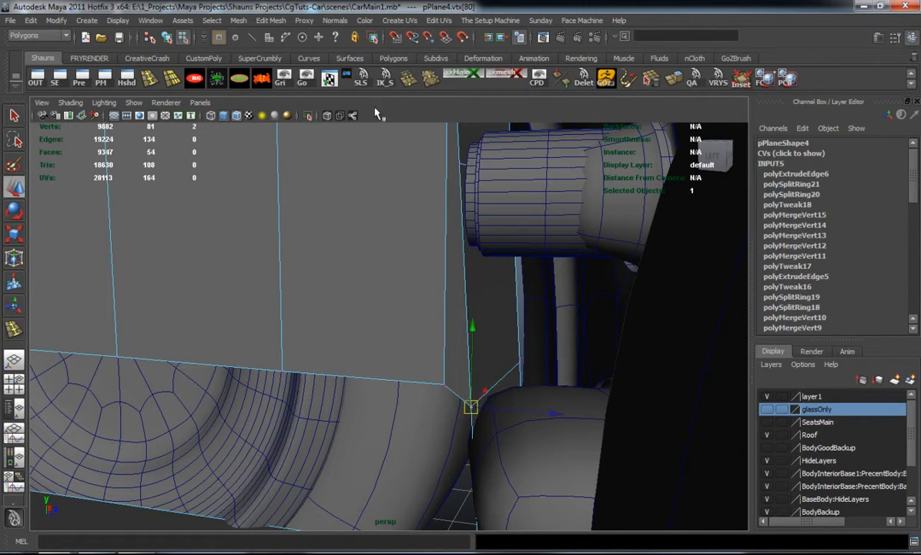
Merge the overlapping vertex pairs at both ends of the new wall, and check the wheel well in smooth preview
{"action": "key", "text": "g"}
{"action": "scroll", "coordinate": [270, 350], "scroll_direction": "down", "scroll_amount": 4}
{"action": "left_click_drag", "start_coordinate": [269, 350], "coordinate": [331, 358], "text": "alt"}
{"action": "middle_click_drag", "start_coordinate": [331, 358], "coordinate": [353, 363], "text": "alt"}
{"action": "left_click_drag", "start_coordinate": [354, 363], "coordinate": [240, 438], "text": "alt"}
{"action": "key", "text": "g"}
{"action": "right_click_drag", "start_coordinate": [255, 347], "coordinate": [308, 316]}
Try to delete the curve running along the wheel arch, and undo the deletion
{"action": "left_click", "coordinate": [214, 267]}
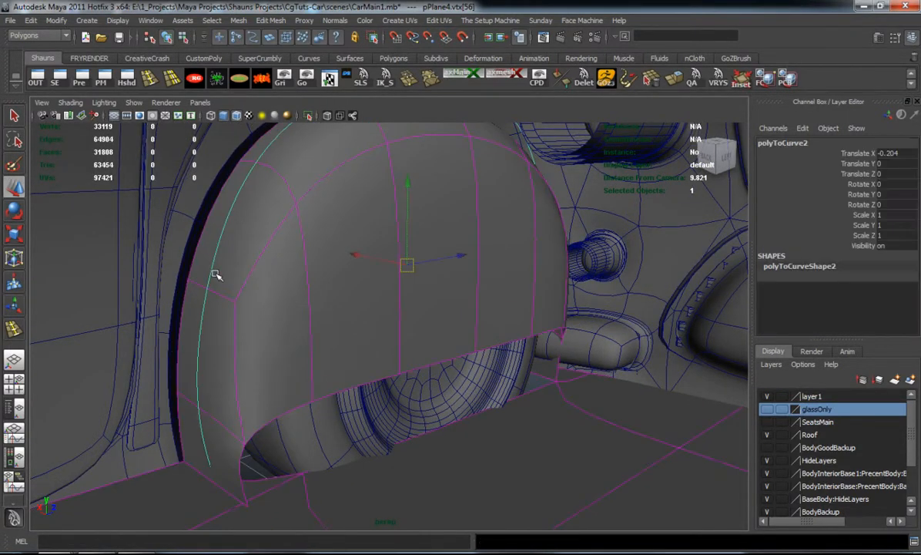
{"action": "key", "text": "Delete"}
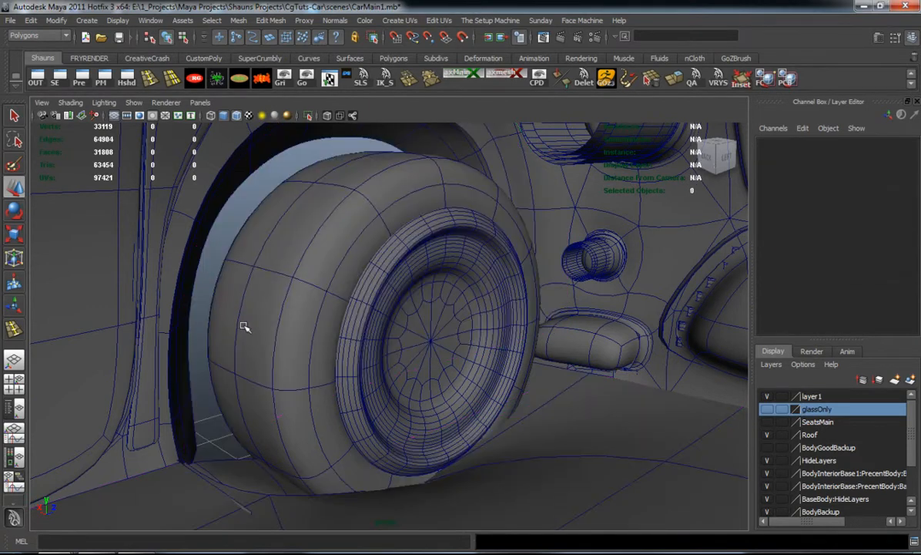
{"action": "key", "text": "ctrl+z"}
Return the underbody mesh to its unsmoothed display and select the lower edges of the new wheel well wall
{"action": "left_click", "coordinate": [276, 341]}
{"action": "left_click_drag", "start_coordinate": [319, 369], "coordinate": [263, 363], "text": "alt"}
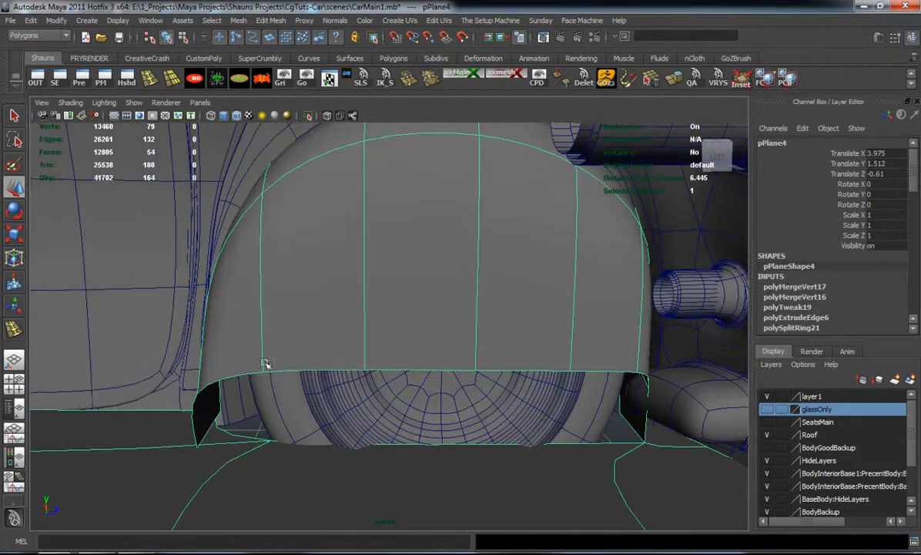
{"action": "right_click_drag", "start_coordinate": [264, 364], "coordinate": [281, 377], "text": "alt"}
{"action": "middle_click_drag", "start_coordinate": [281, 378], "coordinate": [307, 308], "text": "alt"}
{"action": "key", "text": "1"}
{"action": "right_click_drag", "start_coordinate": [266, 306], "coordinate": [263, 282]}
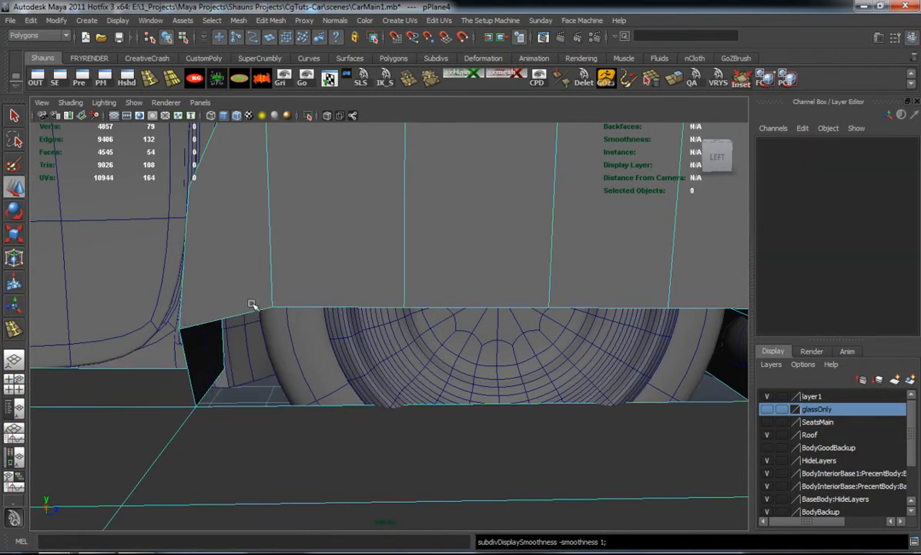
{"action": "left_click", "coordinate": [251, 312]}
{"action": "middle_click_drag", "start_coordinate": [487, 329], "coordinate": [357, 327], "text": "alt"}
{"action": "left_click", "coordinate": [550, 303]}
{"action": "left_click_drag", "start_coordinate": [475, 313], "coordinate": [618, 264], "text": "alt"}
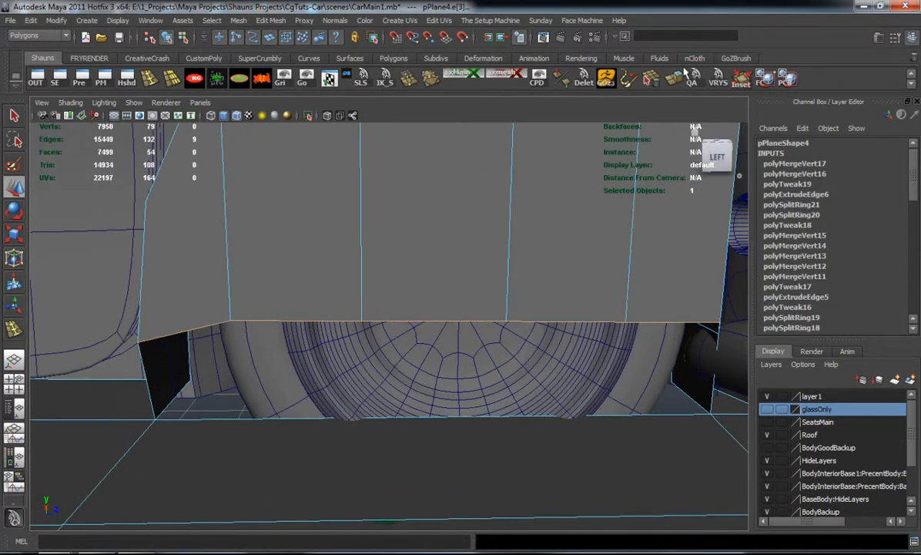
Extrude the wall's lower edges down along Y to just above the underbody plane
{"action": "left_click", "coordinate": [651, 79]}
{"action": "key", "text": "w"}
{"action": "left_click_drag", "start_coordinate": [413, 263], "coordinate": [490, 289], "text": "alt"}
{"action": "scroll", "coordinate": [421, 293], "scroll_direction": "down", "scroll_amount": 3}
{"action": "scroll", "coordinate": [301, 359], "scroll_direction": "up", "scroll_amount": 2}
{"action": "left_click_drag", "start_coordinate": [255, 374], "coordinate": [260, 434]}
{"action": "left_click_drag", "start_coordinate": [313, 414], "coordinate": [319, 351], "text": "alt"}
{"action": "scroll", "coordinate": [317, 346], "scroll_direction": "up", "scroll_amount": 3}
{"action": "right_click_drag", "start_coordinate": [318, 331], "coordinate": [268, 328]}
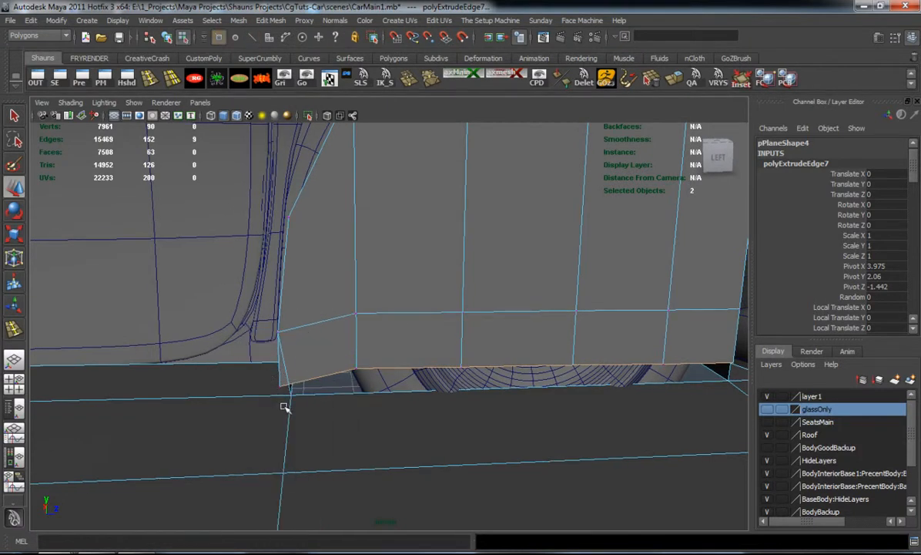
Merge the extruded wall's corner vertices on the door side into the underbody plane's corner vertex
{"action": "left_click_drag", "start_coordinate": [233, 422], "coordinate": [276, 404], "text": "alt"}
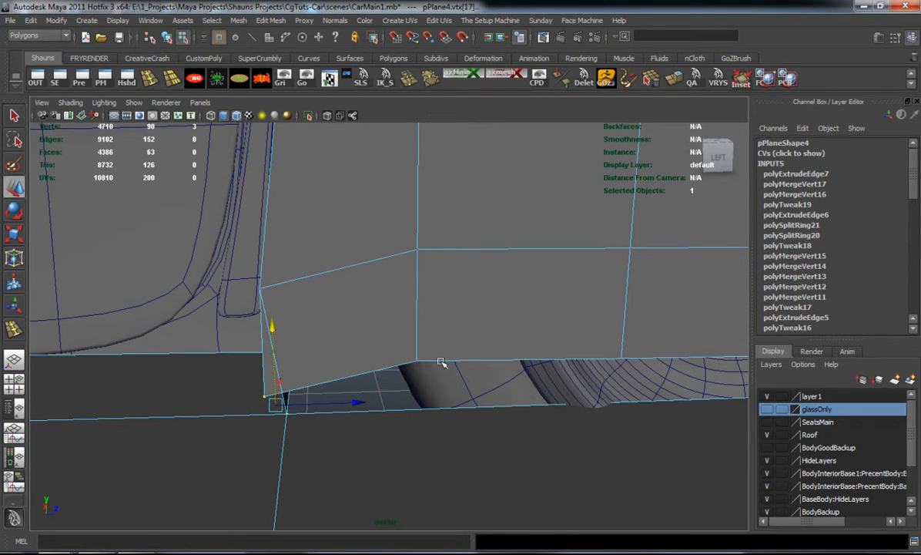
{"action": "key", "text": "g"}
{"action": "mouse_move", "coordinate": [390, 400]}
{"action": "left_mouse_down", "text": "alt"}
{"action": "mouse_move", "coordinate": [391, 411]}
{"action": "mouse_move", "coordinate": [393, 397]}
{"action": "left_mouse_up", "text": "alt"}
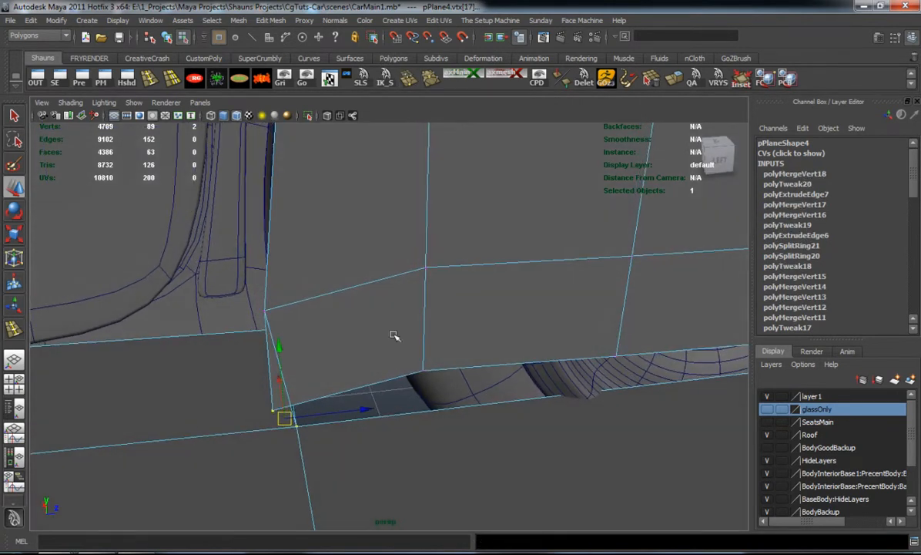
{"action": "left_click", "coordinate": [432, 83]}
{"action": "left_click", "coordinate": [481, 408]}
{"action": "scroll", "coordinate": [488, 405], "scroll_direction": "down", "scroll_amount": 2}
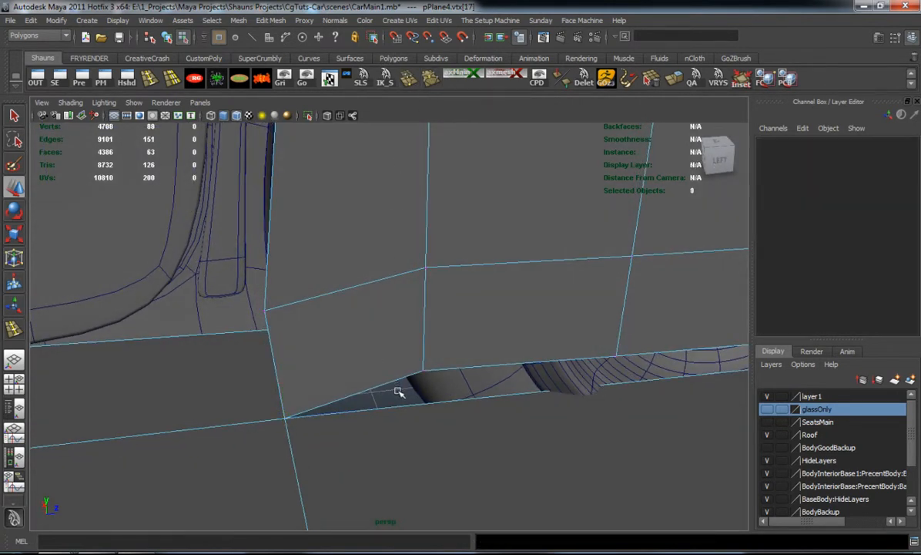
Insert four edge loops across the underbody plane in line with the new wall's vertical edges
{"action": "middle_click_drag", "start_coordinate": [487, 405], "coordinate": [356, 356], "text": "alt"}
{"action": "left_click_drag", "start_coordinate": [356, 356], "coordinate": [302, 344], "text": "alt"}
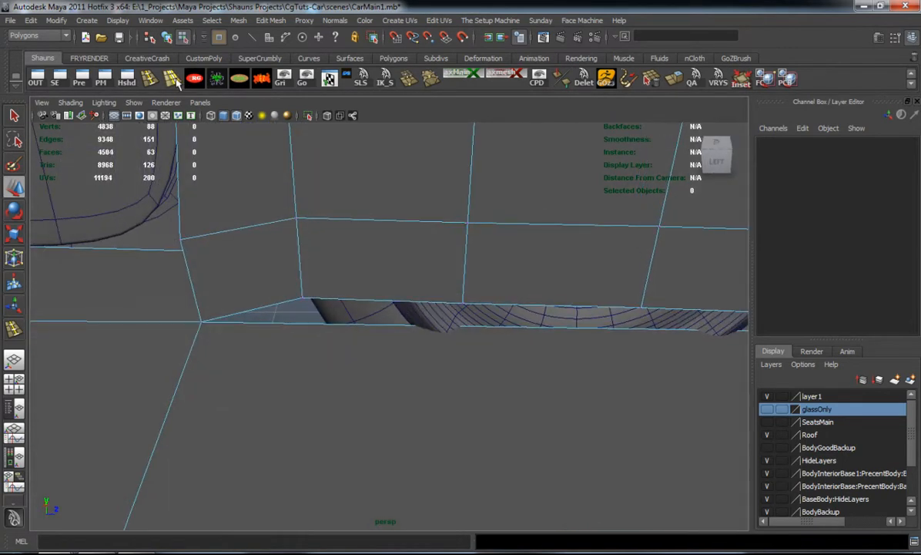
{"action": "left_click", "coordinate": [152, 79]}
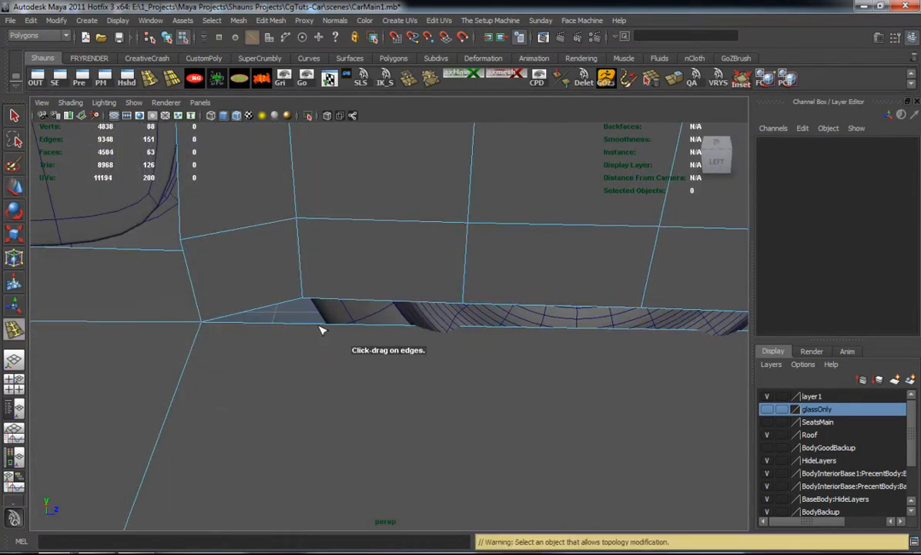
{"action": "left_click", "coordinate": [316, 327]}
{"action": "left_click_drag", "start_coordinate": [316, 327], "coordinate": [300, 325]}
{"action": "left_click", "coordinate": [459, 330]}
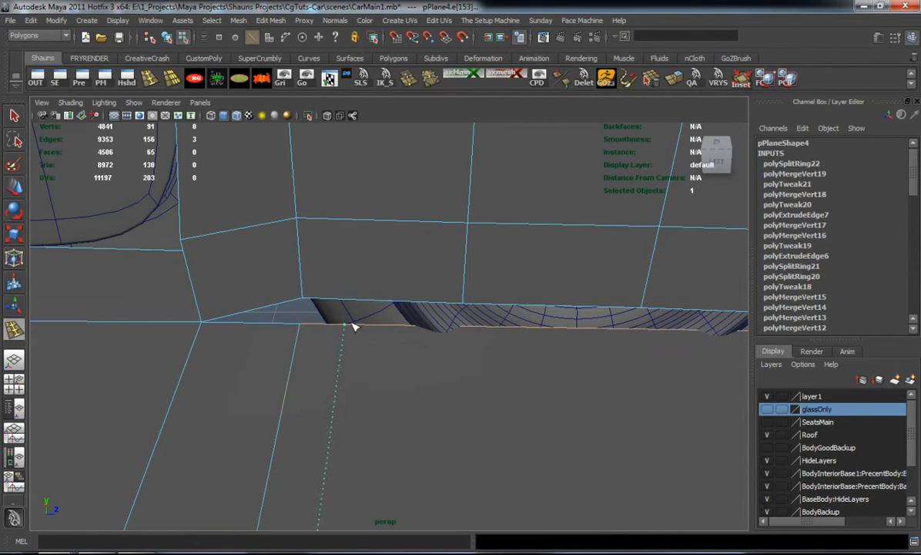
{"action": "left_click", "coordinate": [467, 332]}
{"action": "left_click_drag", "start_coordinate": [654, 343], "coordinate": [465, 312], "text": "alt"}
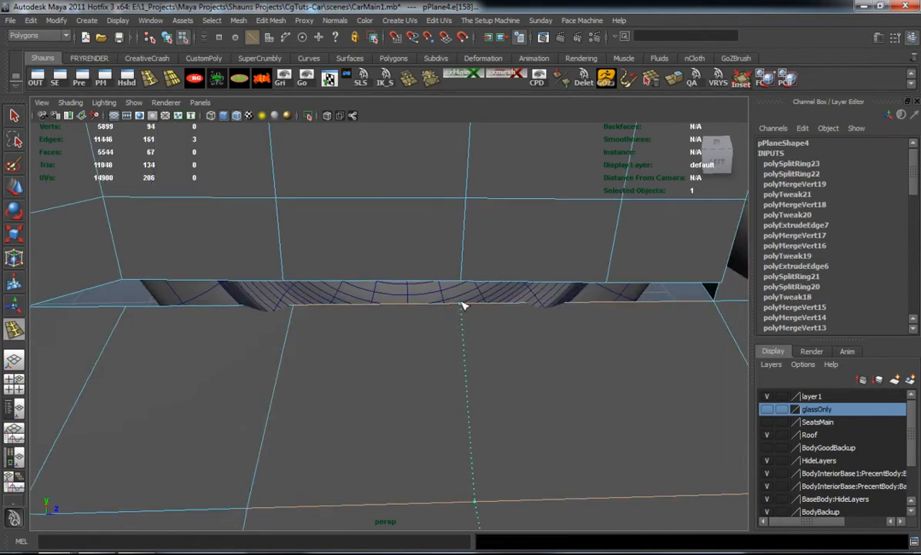
{"action": "left_click", "coordinate": [463, 306]}
{"action": "left_click_drag", "start_coordinate": [570, 314], "coordinate": [461, 301], "text": "alt"}
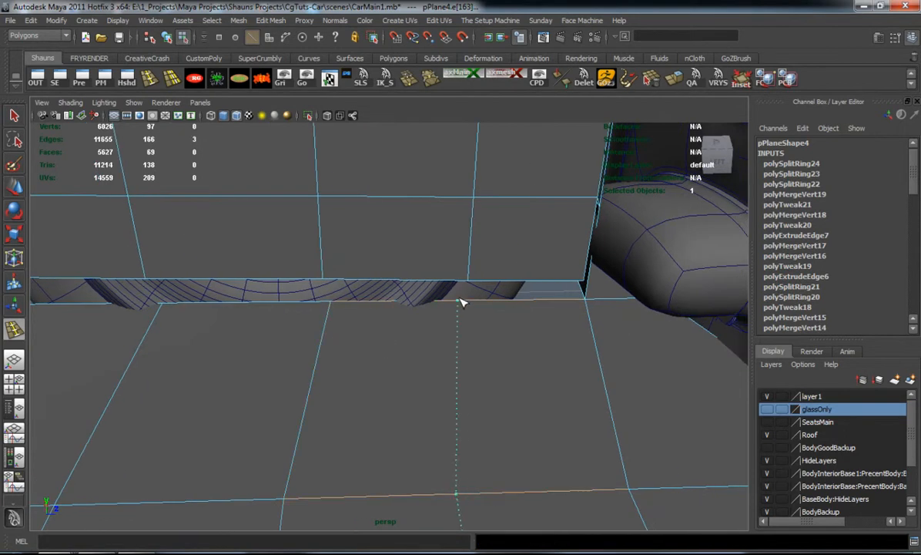
{"action": "left_click", "coordinate": [475, 300]}
{"action": "key", "text": "w"}
Merge the wall's four intermediate lower vertices with the matching edge loop vertices on the underbody plane
{"action": "right_click_drag", "start_coordinate": [538, 298], "coordinate": [479, 282]}
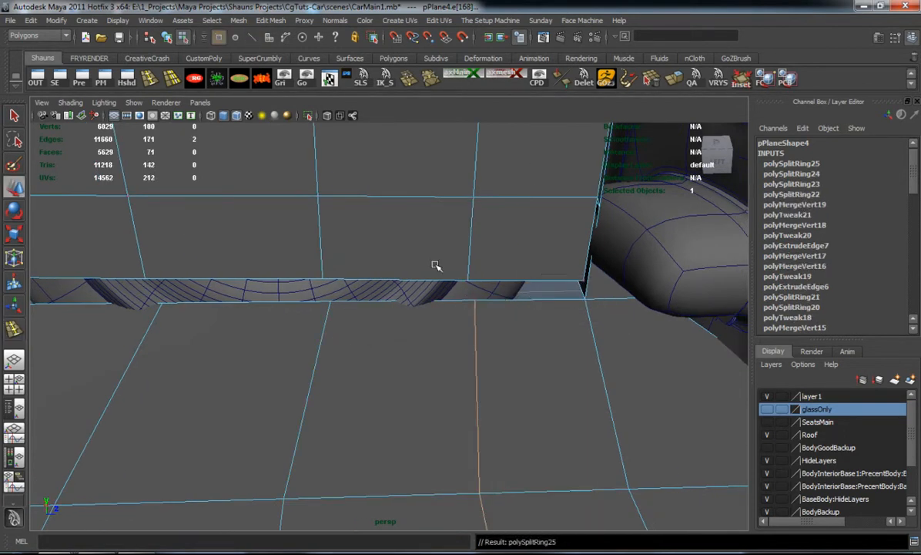
{"action": "left_click_drag", "start_coordinate": [452, 265], "coordinate": [506, 319]}
{"action": "left_click_drag", "start_coordinate": [299, 267], "coordinate": [365, 327]}
{"action": "key", "text": "g"}
{"action": "left_click_drag", "start_coordinate": [123, 262], "coordinate": [200, 335]}
{"action": "key", "text": "g"}
{"action": "middle_click_drag", "start_coordinate": [193, 338], "coordinate": [264, 322], "text": "alt"}
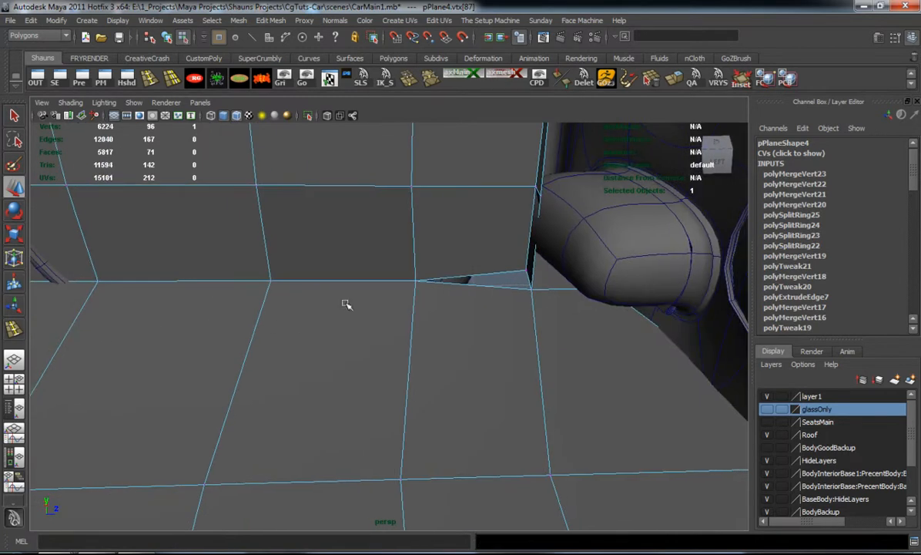
Extrude the short edge at the open end of the wheel well wall down along Y toward the underbody plane
{"action": "left_click_drag", "start_coordinate": [497, 279], "coordinate": [450, 285], "text": "alt"}
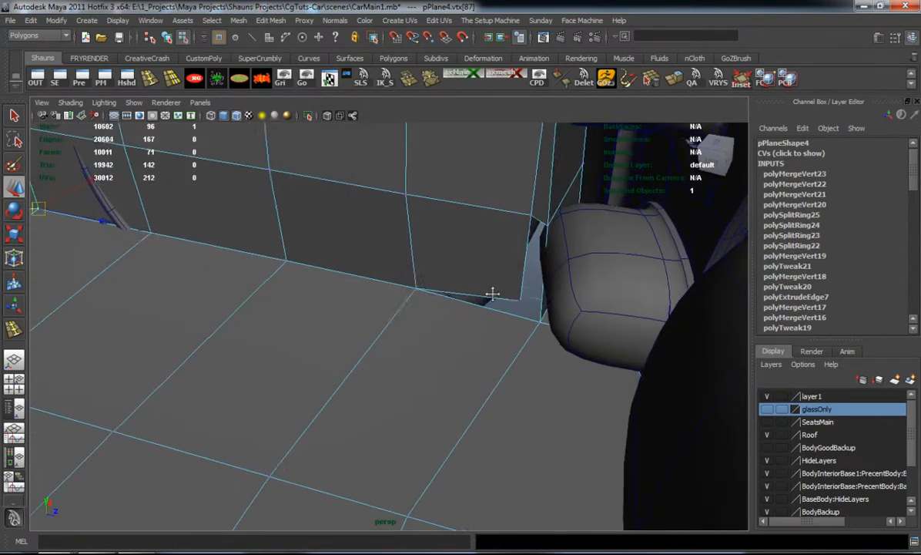
{"action": "middle_click_drag", "start_coordinate": [503, 284], "coordinate": [468, 317], "text": "alt"}
{"action": "scroll", "coordinate": [468, 317], "scroll_direction": "up", "scroll_amount": 3}
{"action": "left_click_drag", "start_coordinate": [472, 317], "coordinate": [473, 305], "text": "alt"}
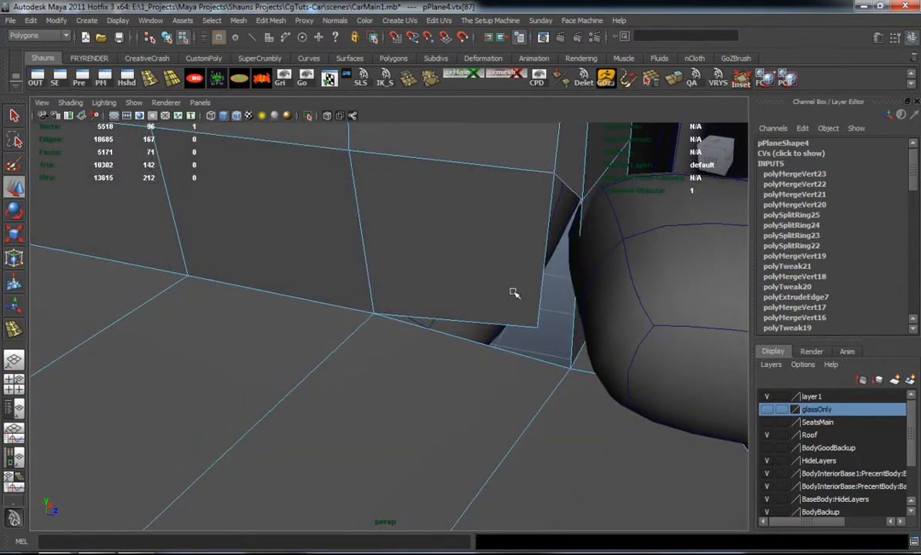
{"action": "mouse_move", "coordinate": [569, 181]}
{"action": "right_mouse_down"}
{"action": "mouse_move", "coordinate": [570, 153]}
{"action": "mouse_move", "coordinate": [570, 173]}
{"action": "mouse_move", "coordinate": [570, 164]}
{"action": "right_mouse_up"}
{"action": "key", "text": "ctrl+z"}
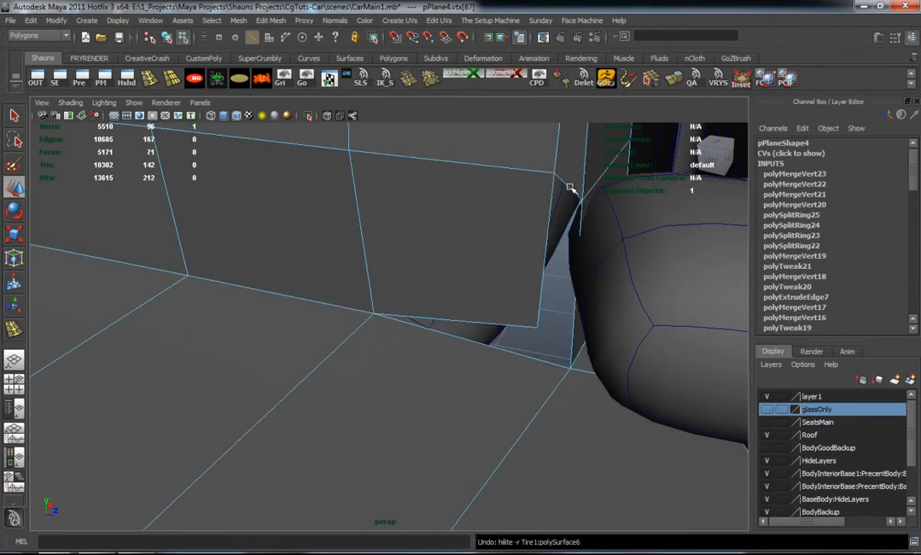
{"action": "left_click", "coordinate": [571, 189]}
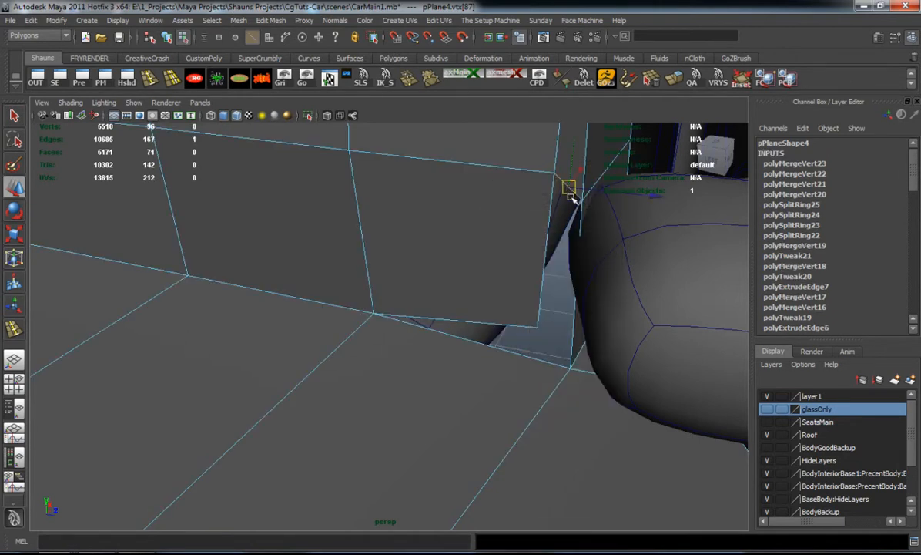
{"action": "left_click", "coordinate": [673, 79]}
{"action": "left_click_drag", "start_coordinate": [570, 154], "coordinate": [507, 287]}
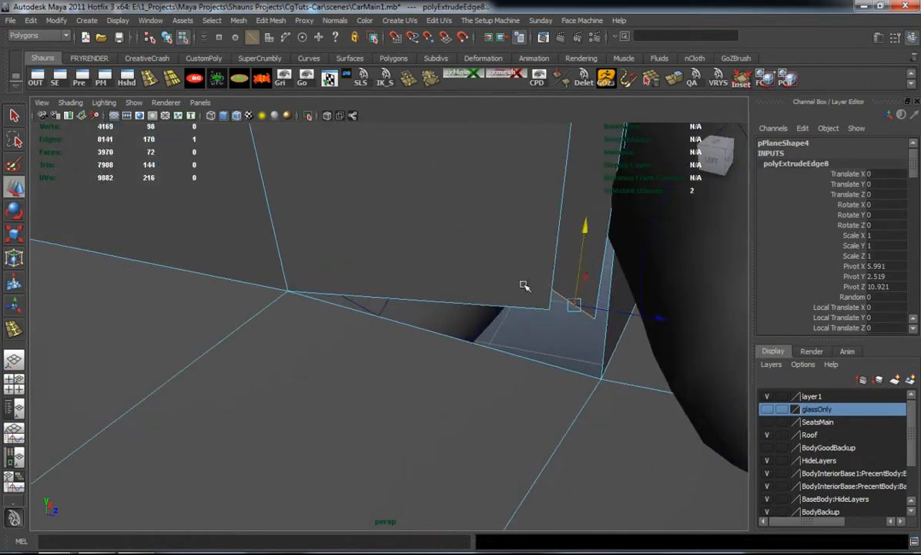
Merge the extruded edge's two lower vertices, one with the wall's adjacent corner vertex and the other with the underbody plane's corner vertex
{"action": "left_click", "coordinate": [550, 301]}
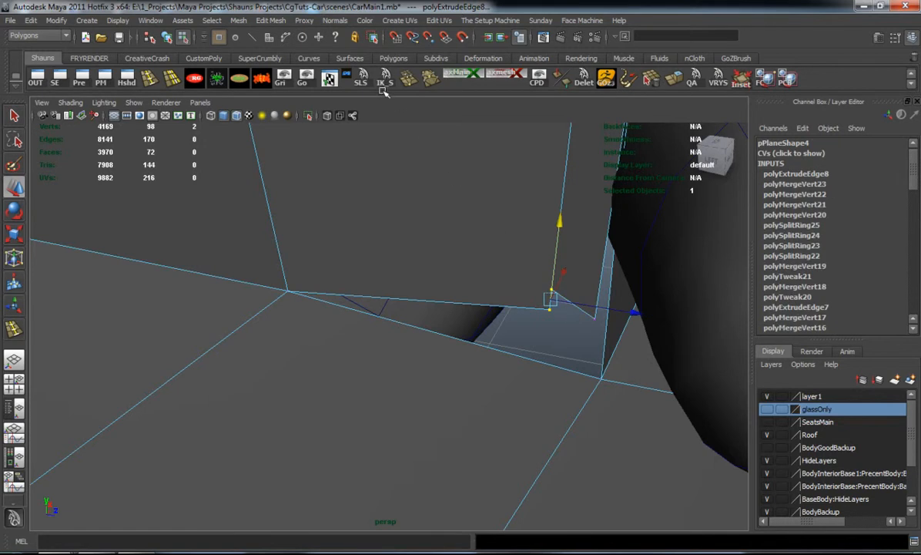
{"action": "key", "text": "ctrl+m"}
{"action": "left_click_drag", "start_coordinate": [627, 426], "coordinate": [626, 425]}
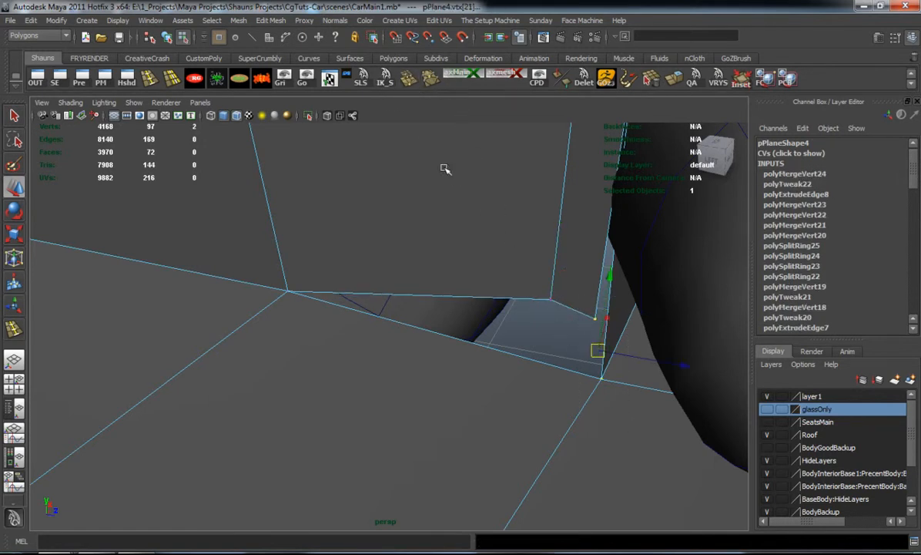
{"action": "key", "text": "ctrl+m"}
{"action": "left_click", "coordinate": [538, 329]}
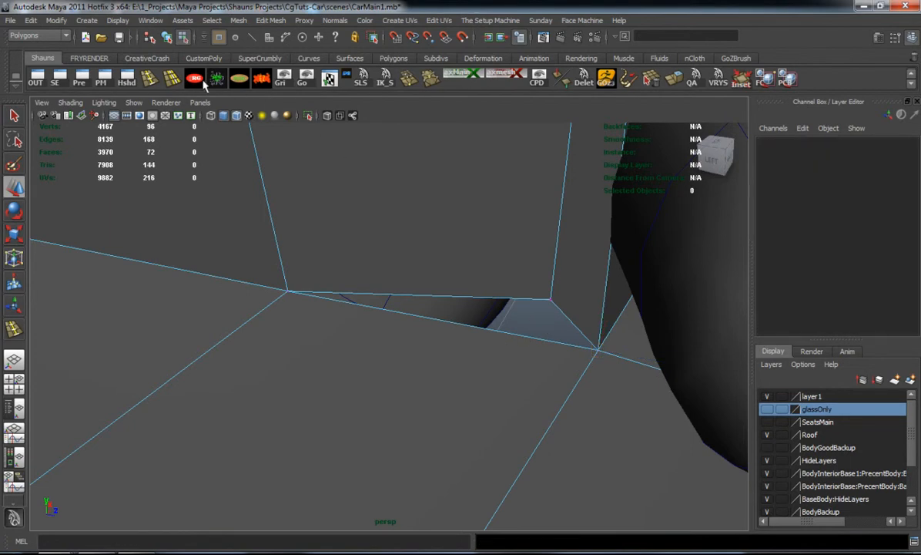
Insert an edge loop across the underbody plane near the remaining gap and merge its end vertex with the wall's lower corner vertex
{"action": "left_click", "coordinate": [148, 79]}
{"action": "left_click_drag", "start_coordinate": [342, 302], "coordinate": [397, 324]}
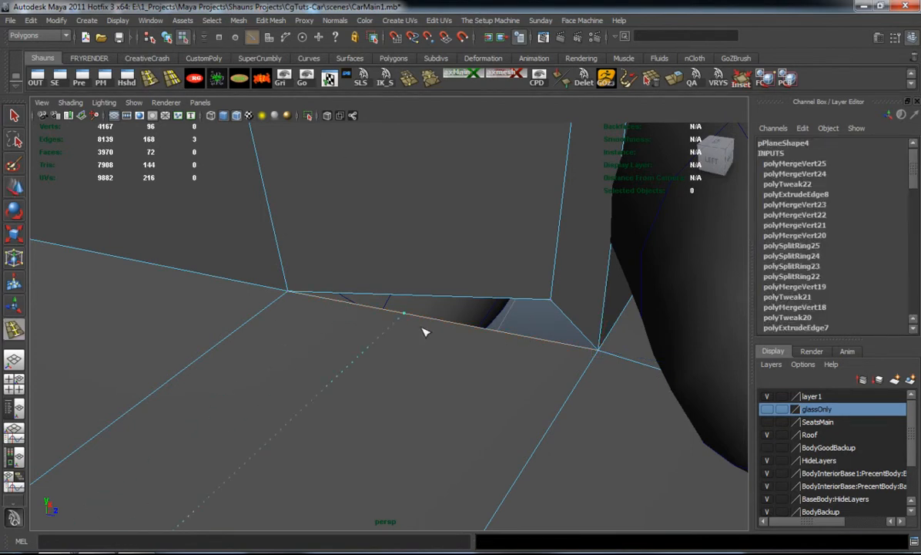
{"action": "left_click_drag", "start_coordinate": [521, 353], "coordinate": [522, 353]}
{"action": "key", "text": "w"}
{"action": "right_click_drag", "start_coordinate": [543, 334], "coordinate": [494, 331]}
{"action": "left_click_drag", "start_coordinate": [485, 288], "coordinate": [567, 361]}
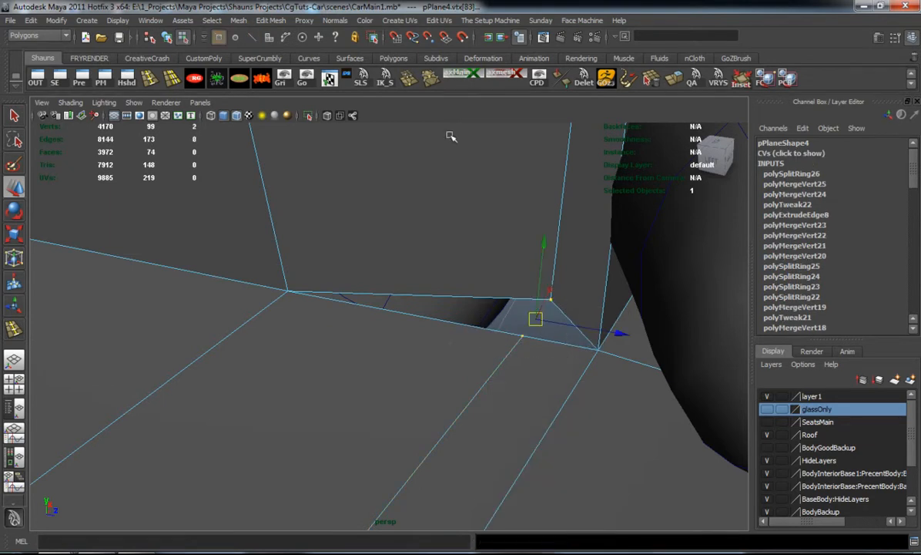
{"action": "key", "text": "m"}
Examine the closed wheel well and the surrounding underbody from several angles
{"action": "right_click_drag", "start_coordinate": [489, 332], "coordinate": [271, 315], "text": "alt"}
{"action": "left_click_drag", "start_coordinate": [271, 314], "coordinate": [335, 296], "text": "alt"}
{"action": "right_click_drag", "start_coordinate": [335, 296], "coordinate": [285, 308], "text": "alt"}
{"action": "left_click_drag", "start_coordinate": [285, 309], "coordinate": [346, 416], "text": "alt"}
{"action": "left_click", "coordinate": [609, 436]}
{"action": "left_click_drag", "start_coordinate": [609, 436], "coordinate": [374, 424], "text": "alt"}
{"action": "left_click_drag", "start_coordinate": [667, 387], "coordinate": [405, 383], "text": "alt"}
{"action": "right_click_drag", "start_coordinate": [405, 383], "coordinate": [531, 389], "text": "alt"}
{"action": "middle_click_drag", "start_coordinate": [531, 389], "coordinate": [375, 352], "text": "alt"}
Delete the four vertical faces hanging from the underbody mesh below the rear bumper
{"action": "key", "text": "1"}
{"action": "middle_click_drag", "start_coordinate": [512, 352], "coordinate": [419, 330], "text": "alt"}
{"action": "left_click_drag", "start_coordinate": [419, 330], "coordinate": [458, 293], "text": "alt"}
{"action": "right_click_drag", "start_coordinate": [458, 293], "coordinate": [457, 303]}
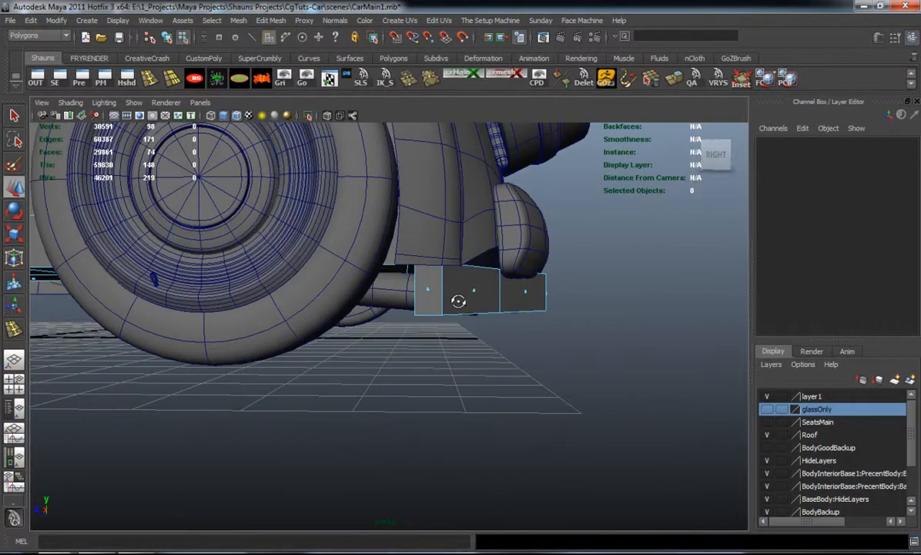
{"action": "left_click_drag", "start_coordinate": [622, 377], "coordinate": [410, 348], "text": "alt"}
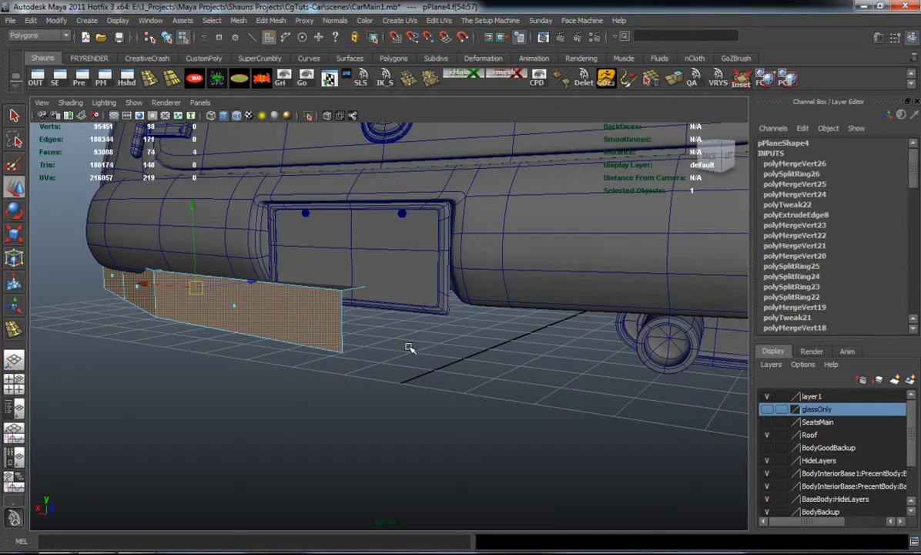
{"action": "left_click", "coordinate": [410, 349]}
{"action": "key", "text": "3"}
Move the underbody plane's two rear edge vertices forward to the bumper, shifting the outer corner vertex further in, and preview the mesh smoothed
{"action": "left_click_drag", "start_coordinate": [339, 304], "coordinate": [574, 214], "text": "alt"}
{"action": "left_click_drag", "start_coordinate": [589, 286], "coordinate": [632, 413], "text": "alt"}
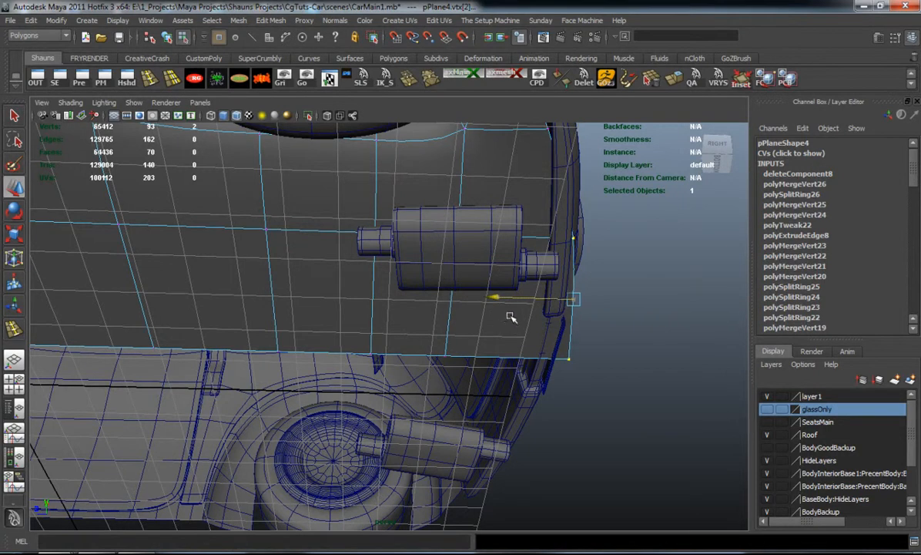
{"action": "key", "text": "1"}
{"action": "left_click_drag", "start_coordinate": [486, 299], "coordinate": [480, 298]}
{"action": "left_click", "coordinate": [538, 359]}
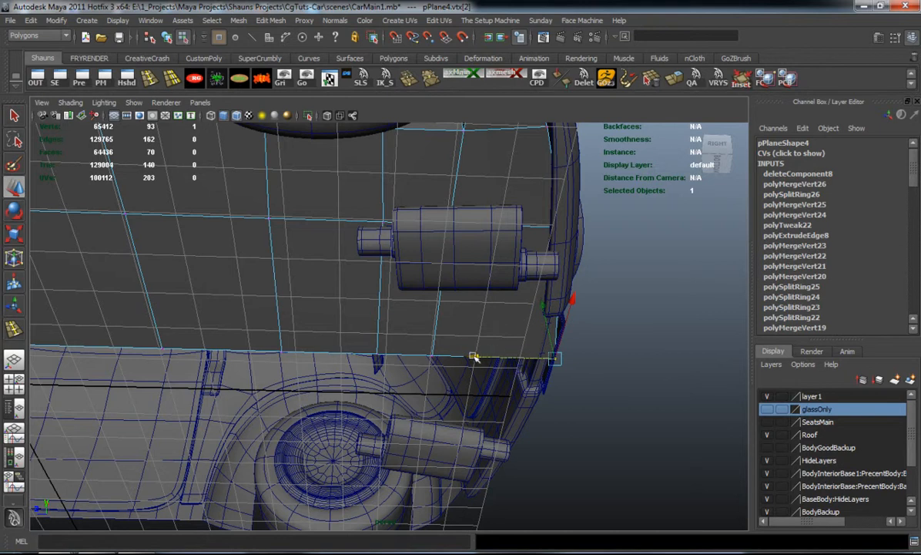
{"action": "key", "text": "3"}
{"action": "left_click", "coordinate": [642, 353]}
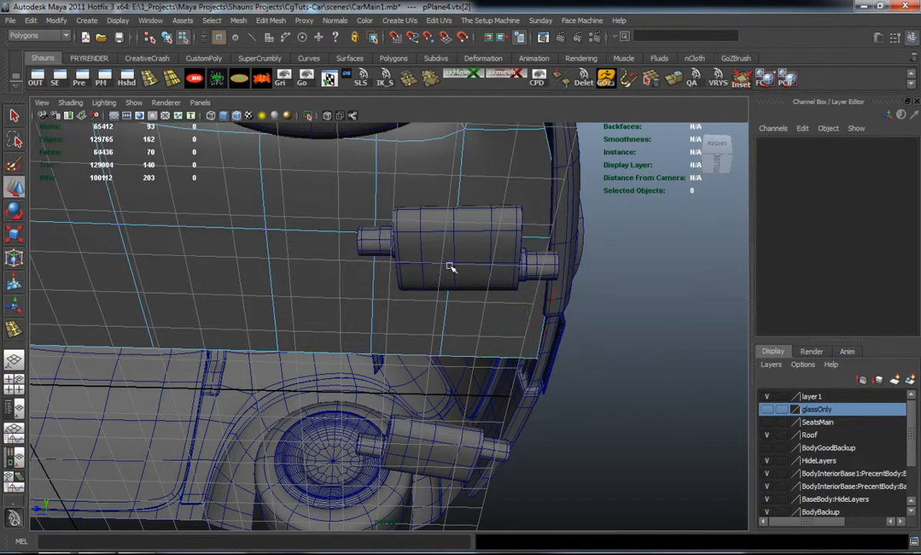
Examine the whole car from the side and front to check that the underbody stays hidden behind the bodywork
{"action": "right_click_drag", "start_coordinate": [476, 280], "coordinate": [422, 282], "text": "alt"}
{"action": "middle_click_drag", "start_coordinate": [422, 282], "coordinate": [543, 320], "text": "alt"}
{"action": "right_click_drag", "start_coordinate": [543, 320], "coordinate": [431, 322], "text": "alt"}
{"action": "left_click_drag", "start_coordinate": [431, 322], "coordinate": [378, 355], "text": "alt"}
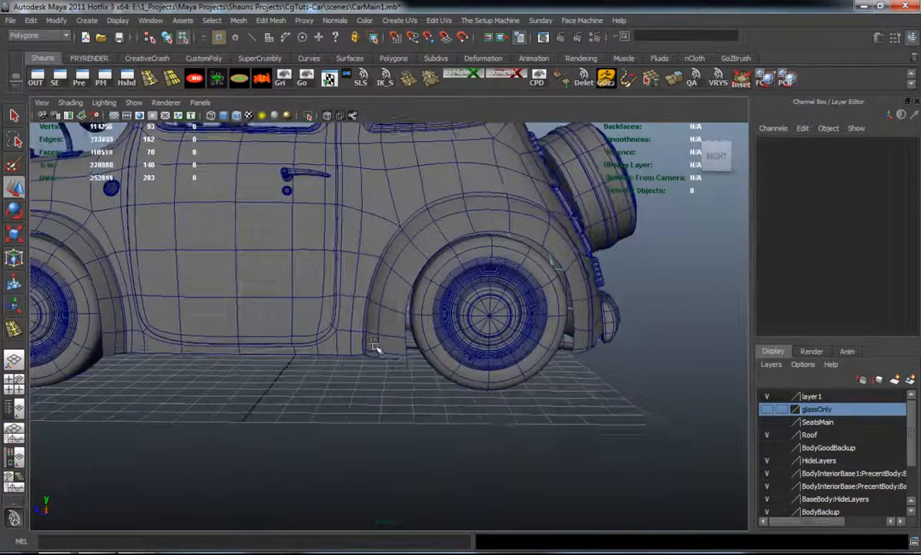
{"action": "middle_click_drag", "start_coordinate": [379, 354], "coordinate": [527, 382], "text": "alt"}
{"action": "right_click_drag", "start_coordinate": [527, 382], "coordinate": [480, 380], "text": "alt"}
{"action": "left_click_drag", "start_coordinate": [480, 380], "coordinate": [542, 395], "text": "alt"}
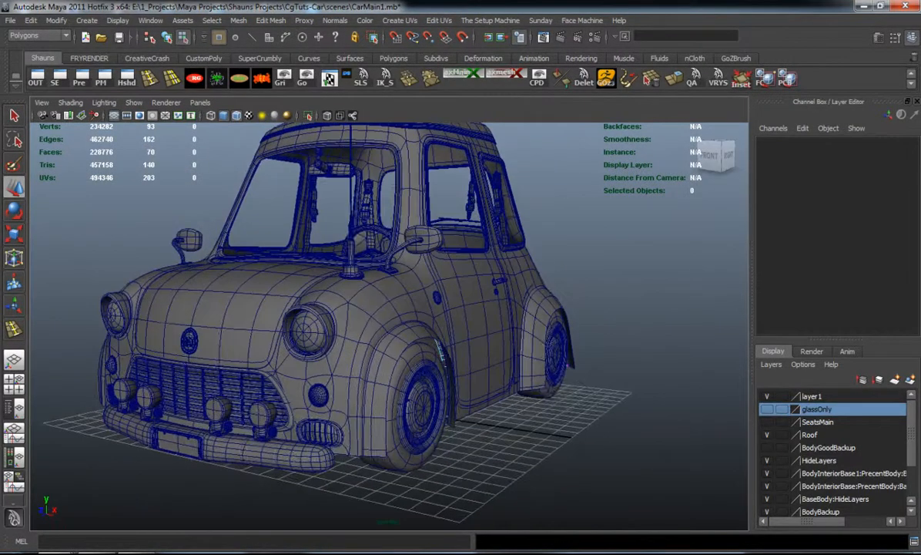